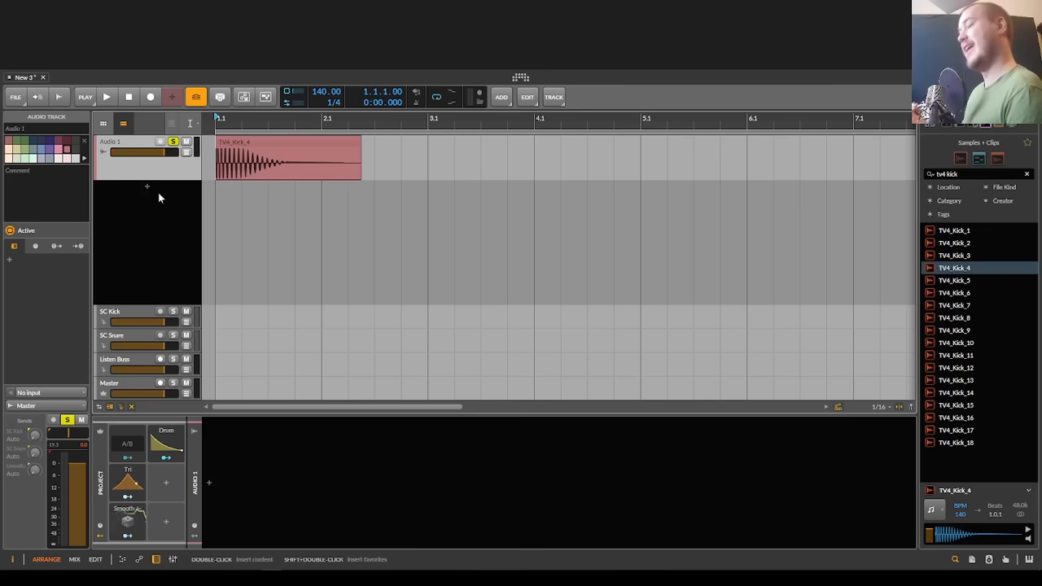
# Step: Add an instrument track below Audio 1 and insert the kHs Compactor effect on it
pyautogui.doubleClick(159, 177)
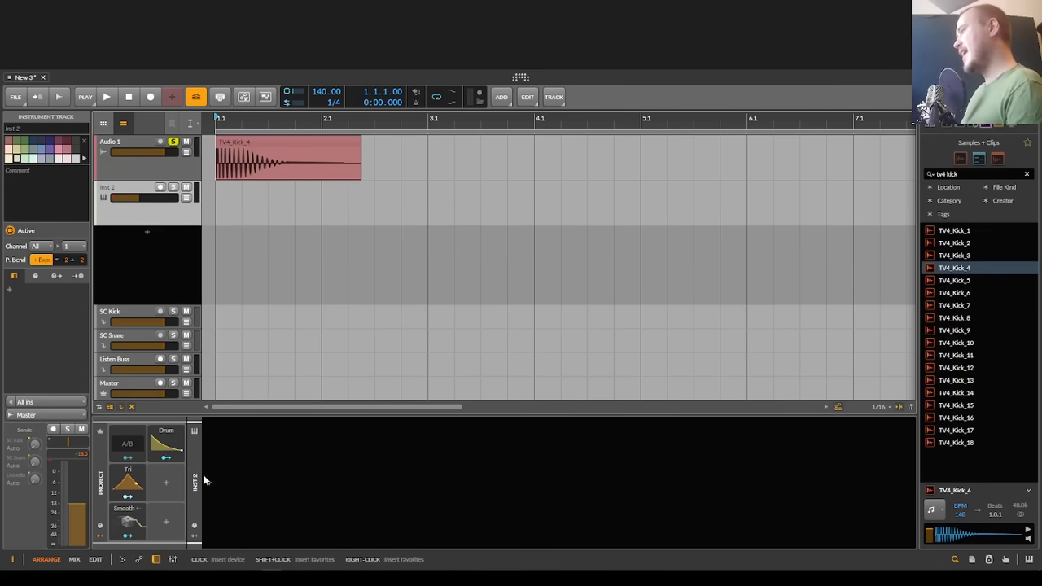
pyautogui.click(206, 480)
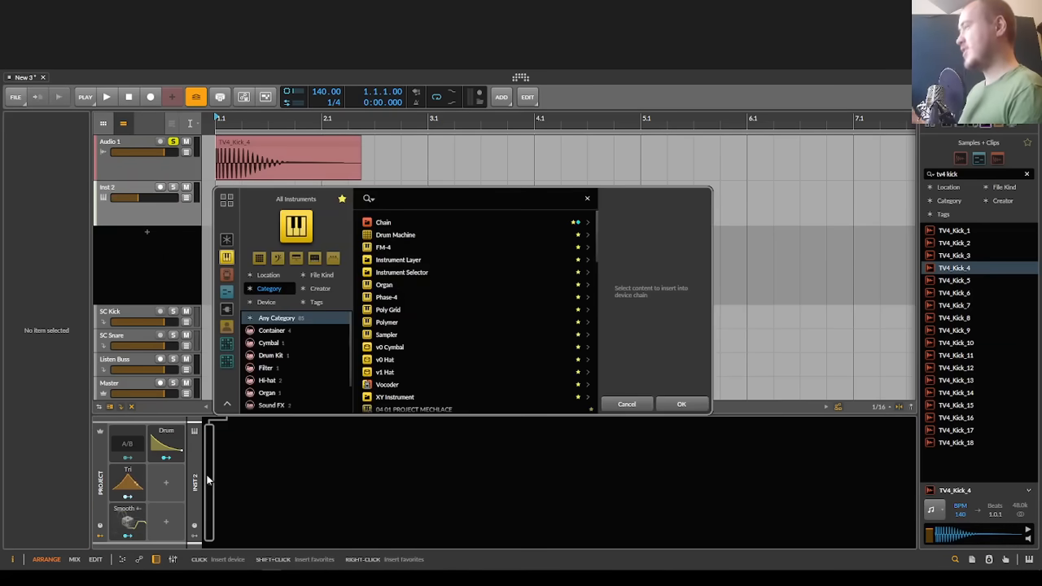
pyautogui.write('con')
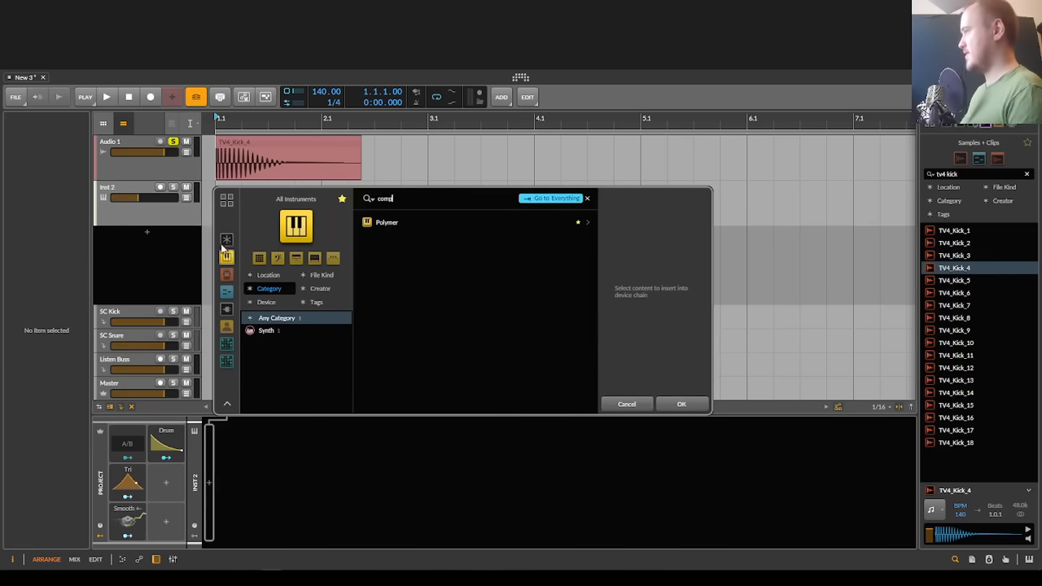
pyautogui.click(228, 275)
pyautogui.press('Down')
pyautogui.press('Down')
pyautogui.press('Down')
pyautogui.press('Down')
pyautogui.press('Down')
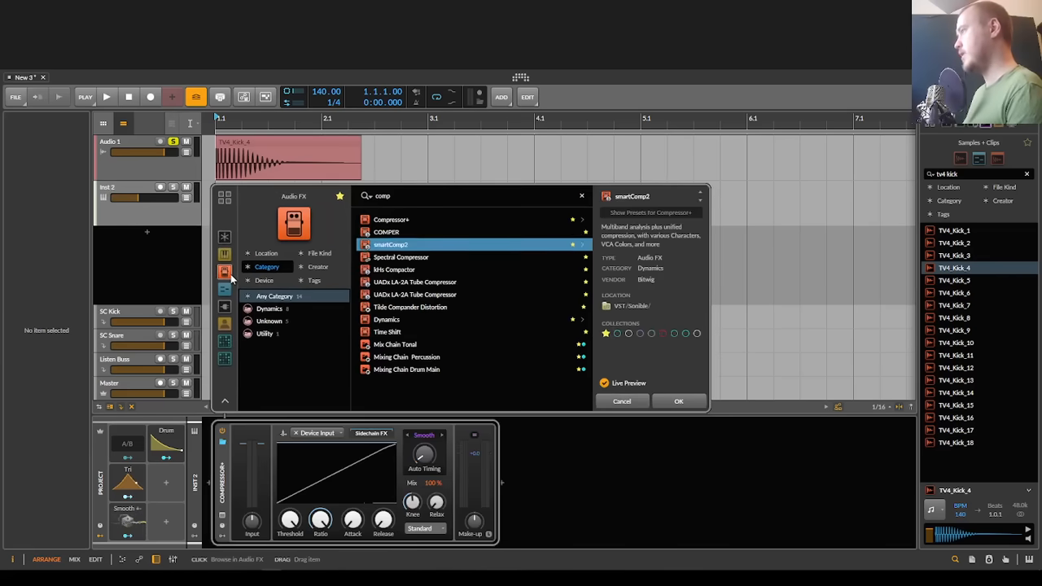
pyautogui.press('Return')
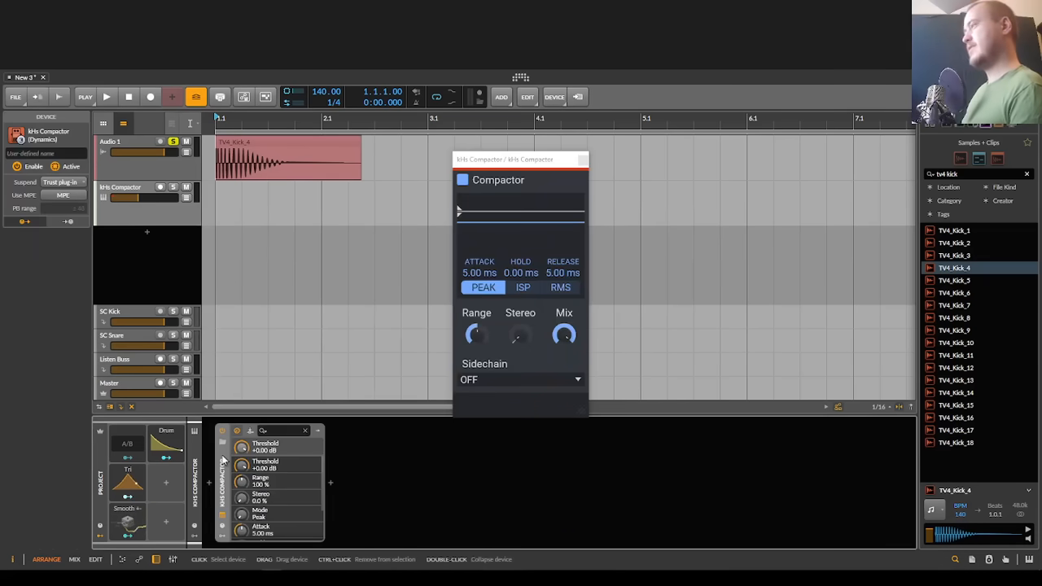
# Step: Insert an FX Layer container ahead of the Compactor
pyautogui.click(206, 487)
pyautogui.write('fx')
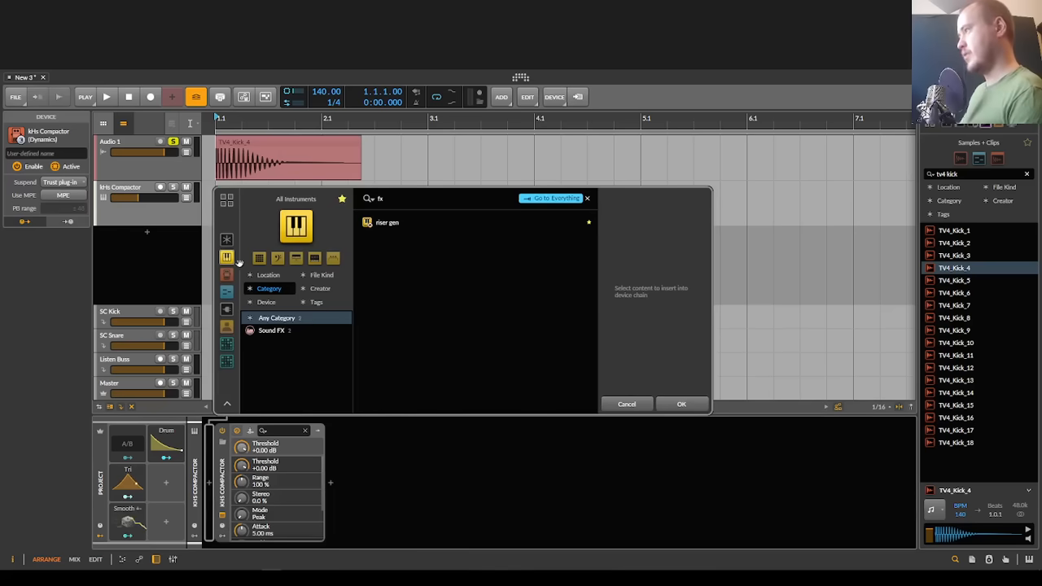
pyautogui.click(228, 276)
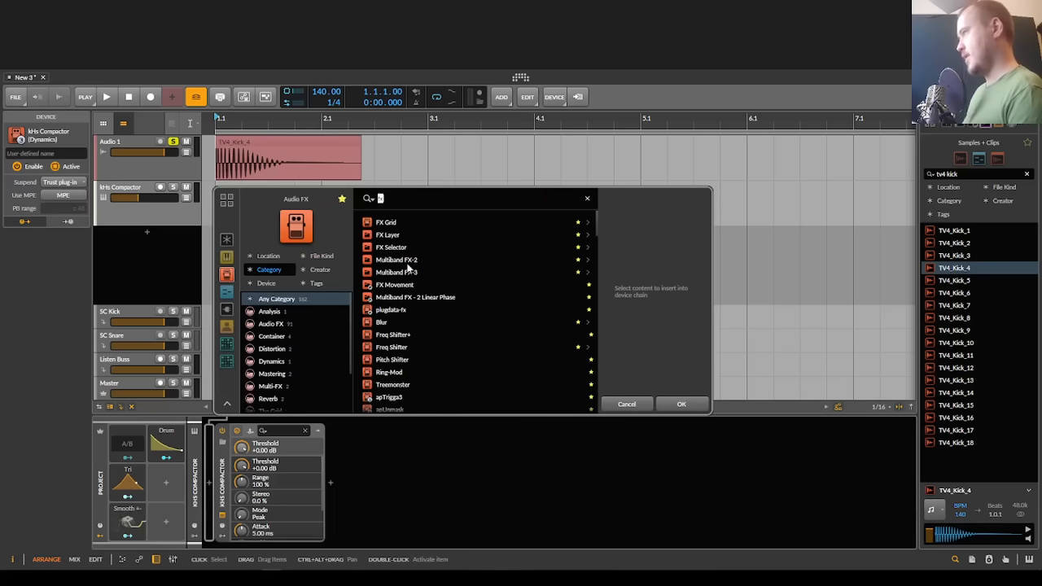
pyautogui.click(409, 234)
pyautogui.click(654, 404)
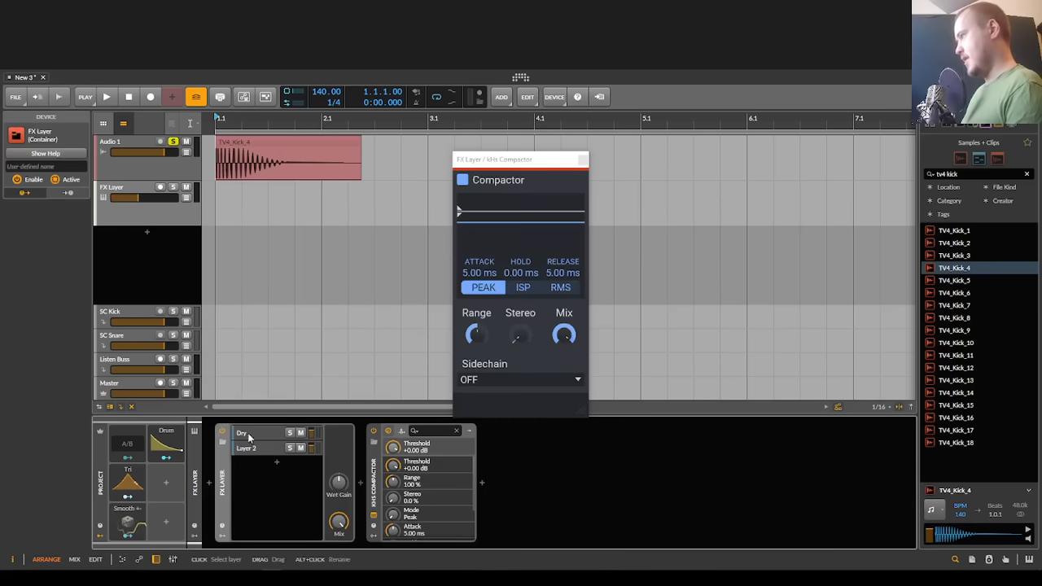
# Step: Insert a DC Offset device into the FX Layer's Dry layer
pyautogui.click(375, 485)
pyautogui.press('Delete')
pyautogui.click(366, 482)
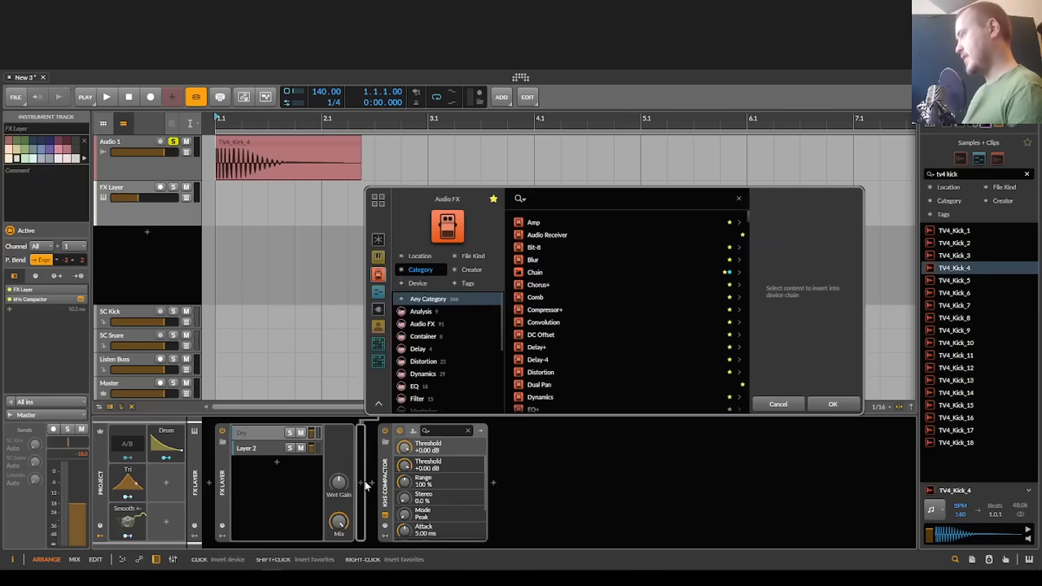
pyautogui.write('de')
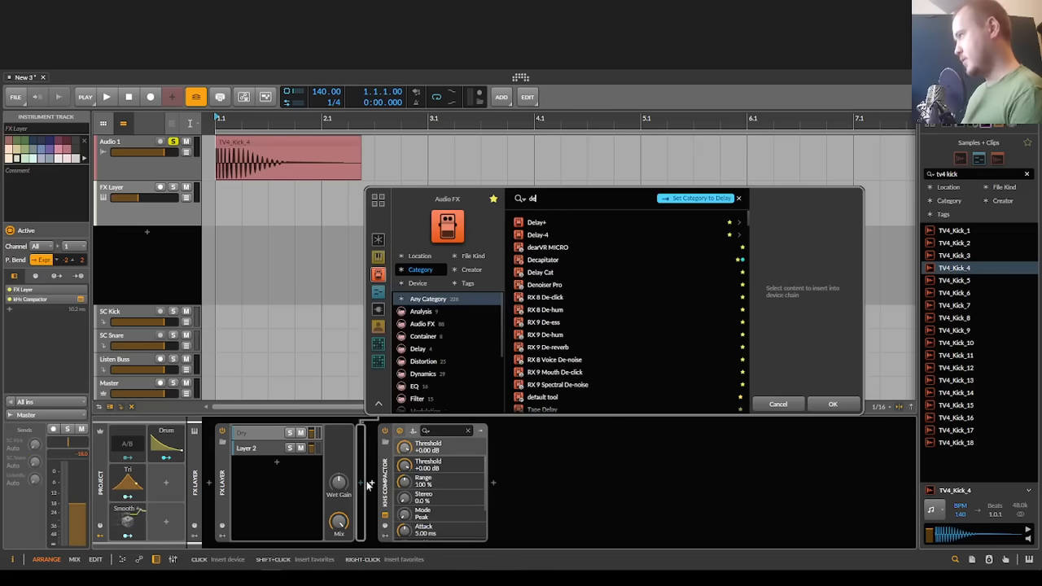
pyautogui.press('BackSpace')
pyautogui.write('c')
pyautogui.press('Down')
pyautogui.press('Return')
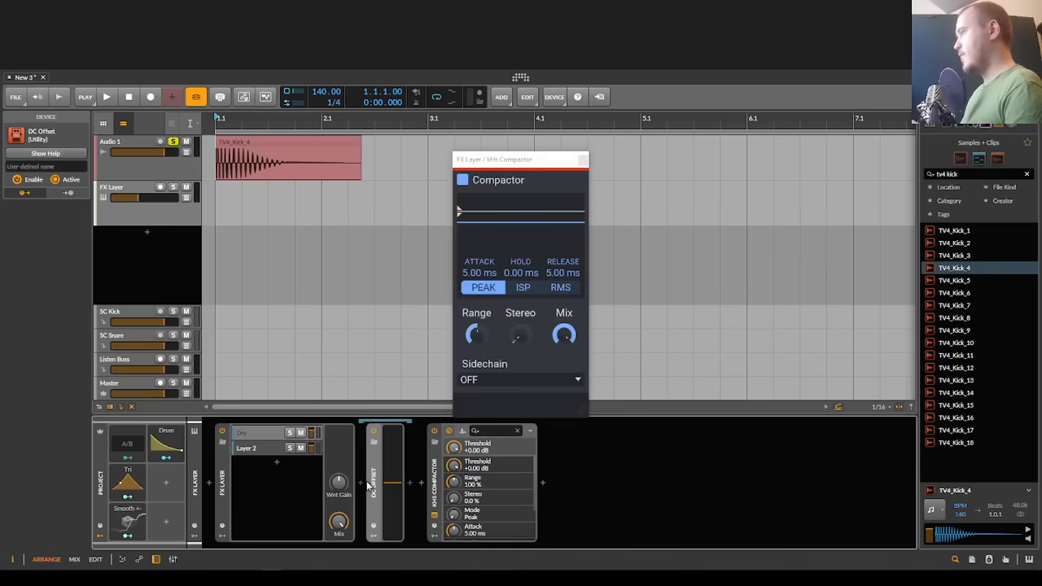
# Step: Insert a Test Tone device into Layer 2 of the FX Layer
pyautogui.click(264, 451)
pyautogui.click(361, 484)
pyautogui.write('tool')
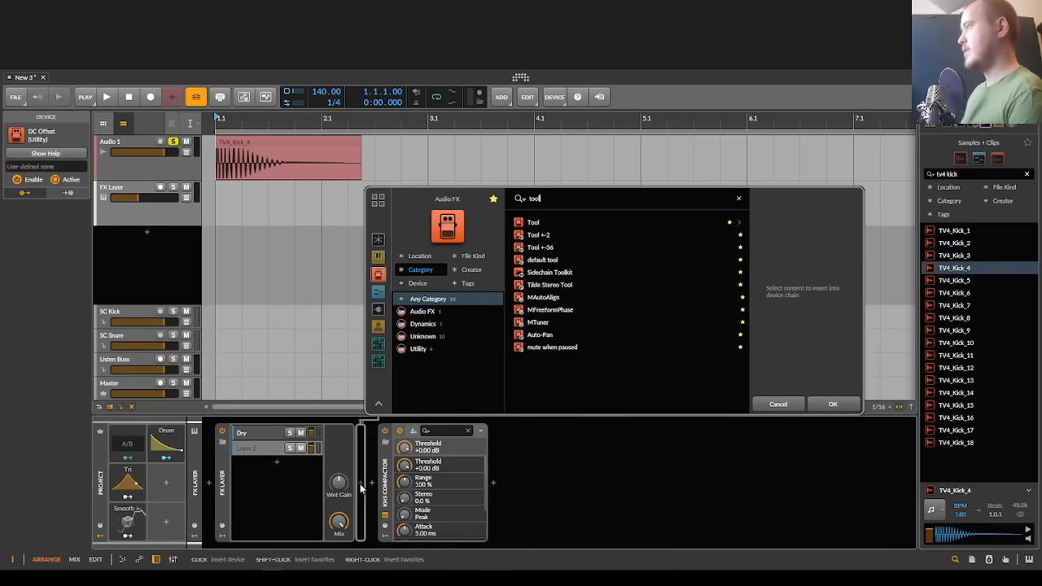
pyautogui.write('test')
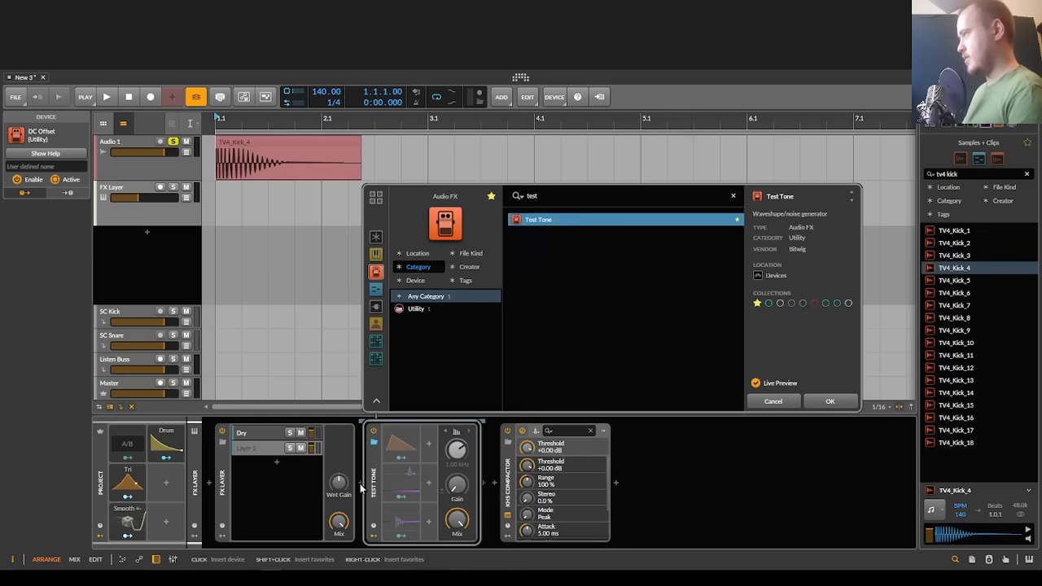
pyautogui.press('Return')
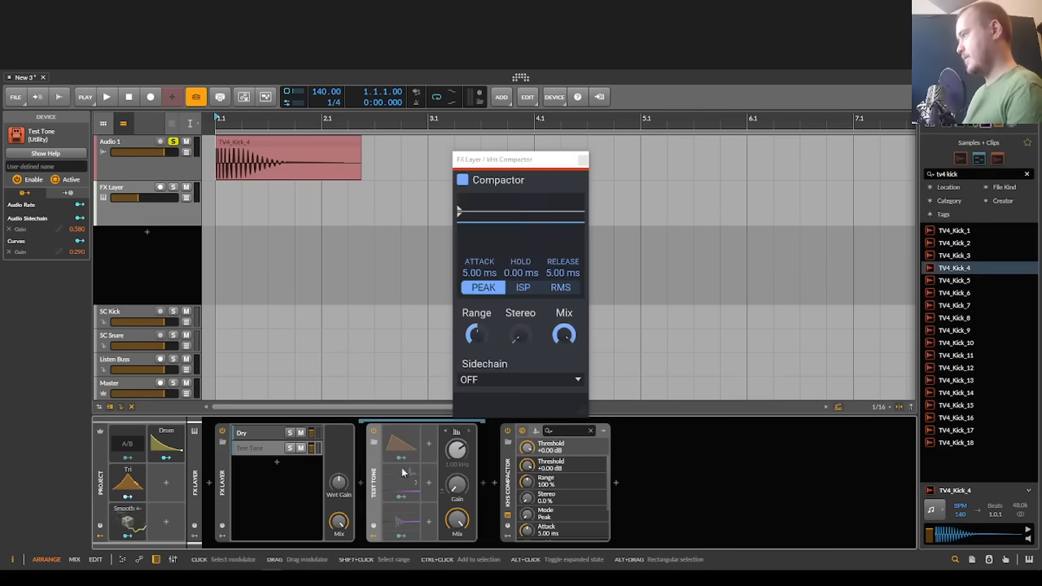
# Step: Return to the Dry layer and insert an Oscilloscope after the Compactor
pyautogui.click(266, 433)
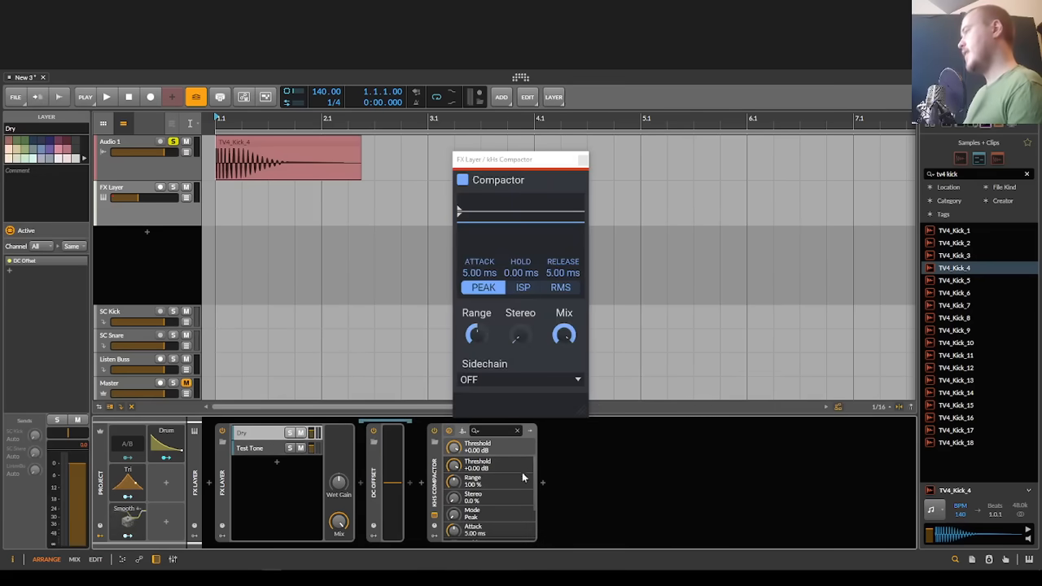
pyautogui.click(543, 483)
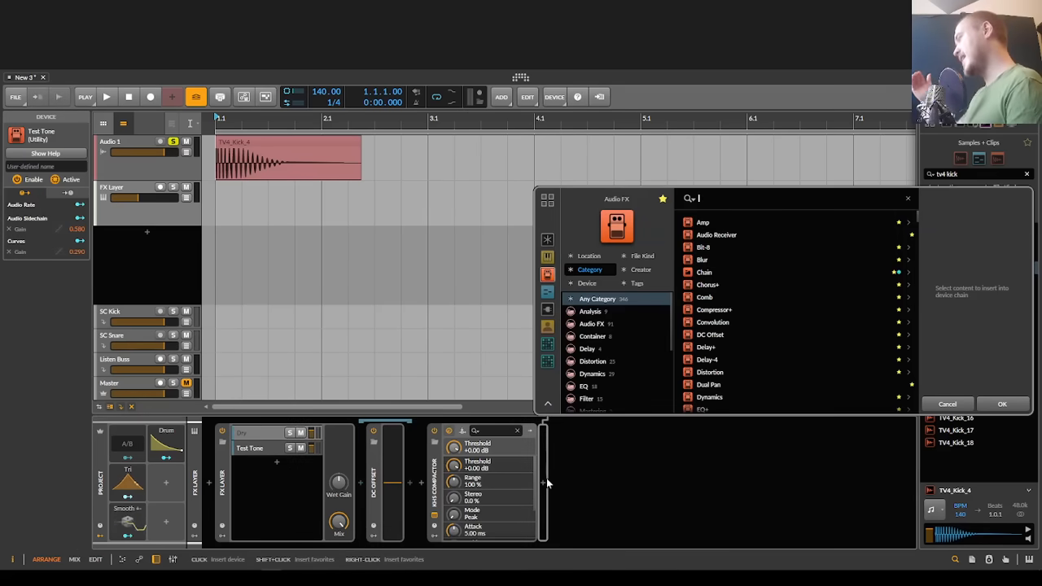
pyautogui.write('scope')
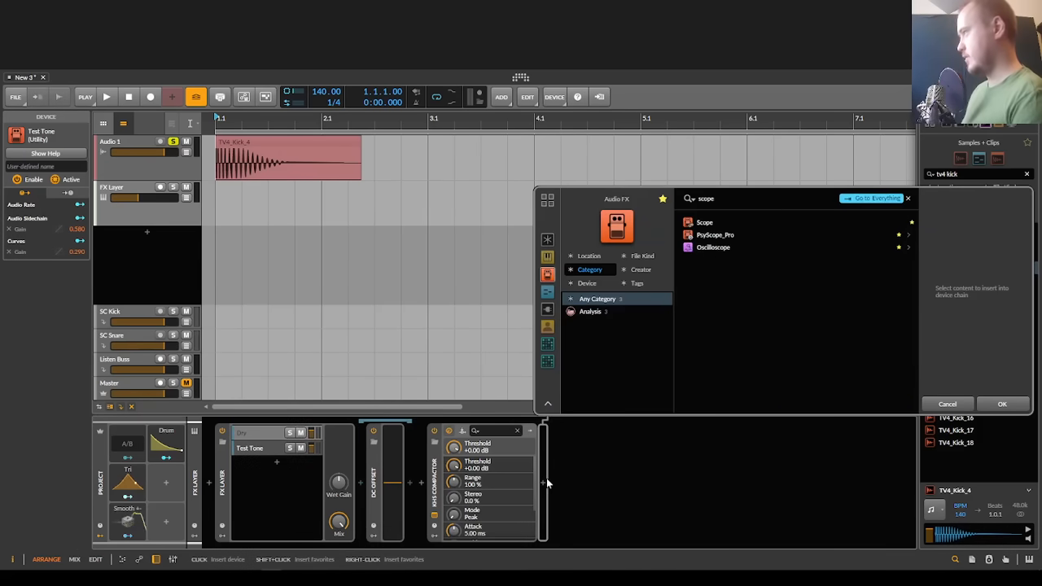
pyautogui.press('Down')
pyautogui.press('Down')
pyautogui.press('Down')
pyautogui.press('Return')
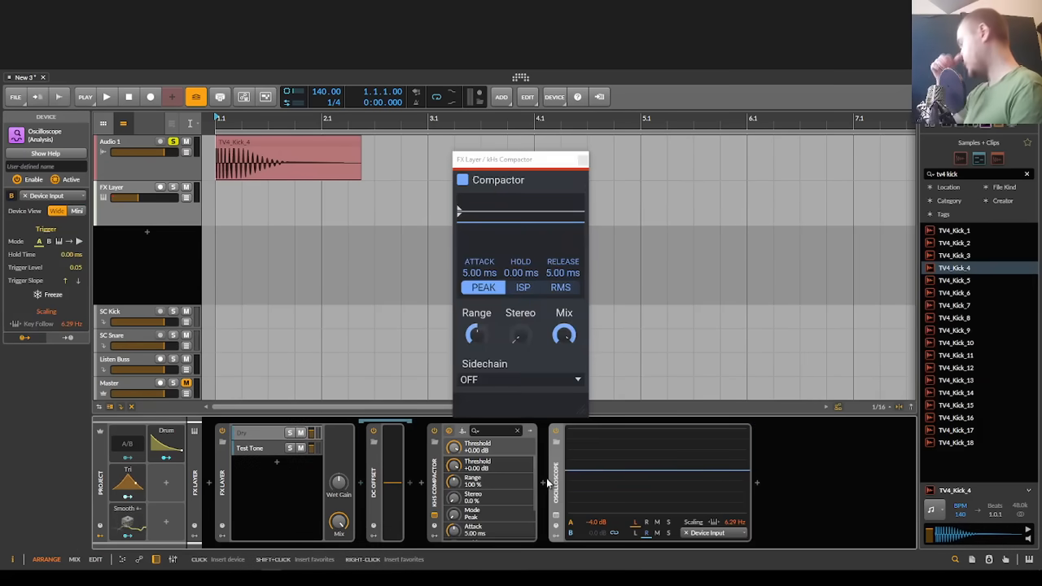
# Step: Show the Compactor's sidechain input setting and mute the Dry and Test Tone layers
pyautogui.click(137, 217)
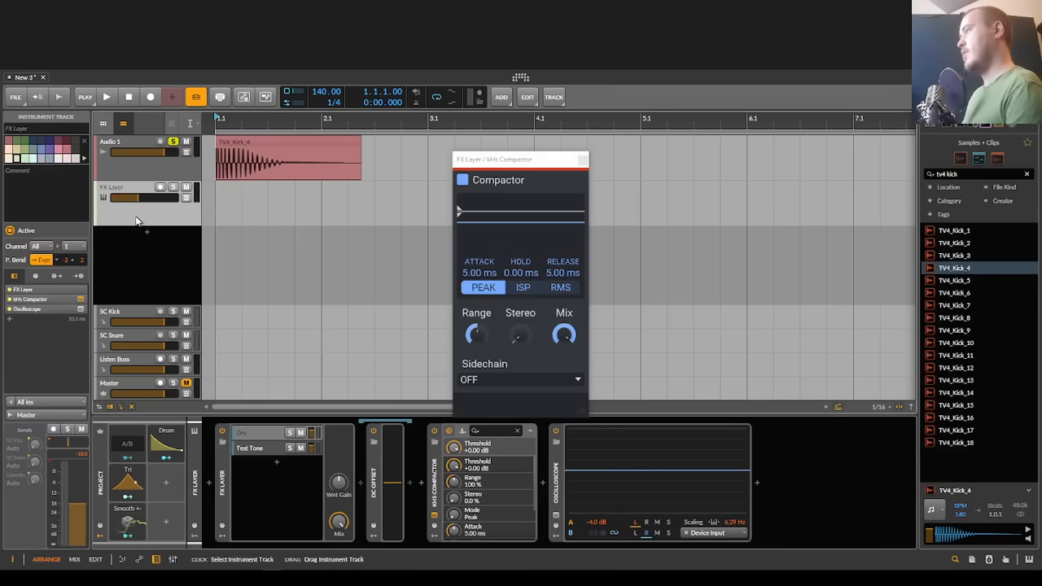
pyautogui.click(463, 432)
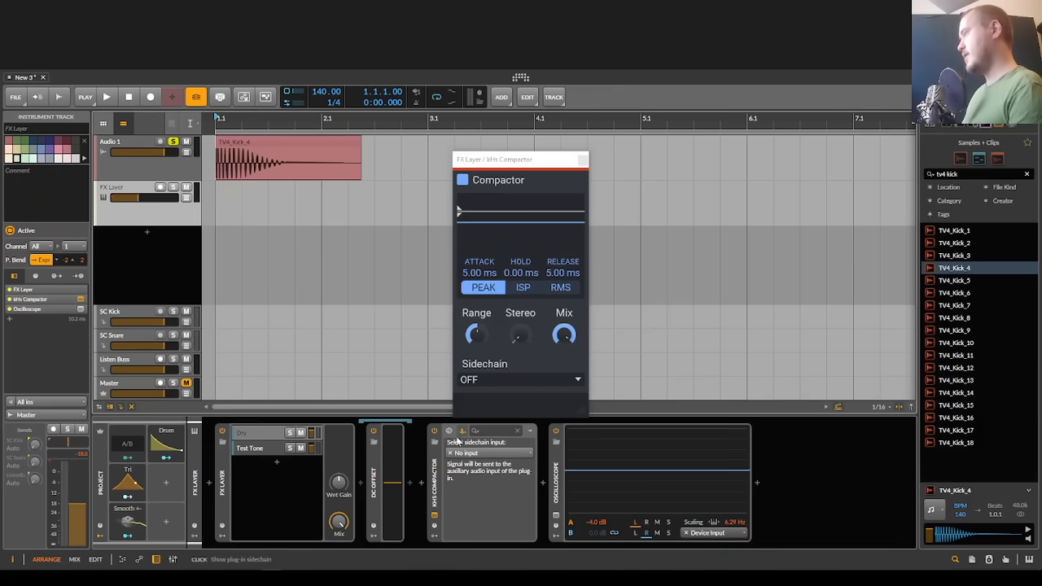
pyautogui.click(319, 448)
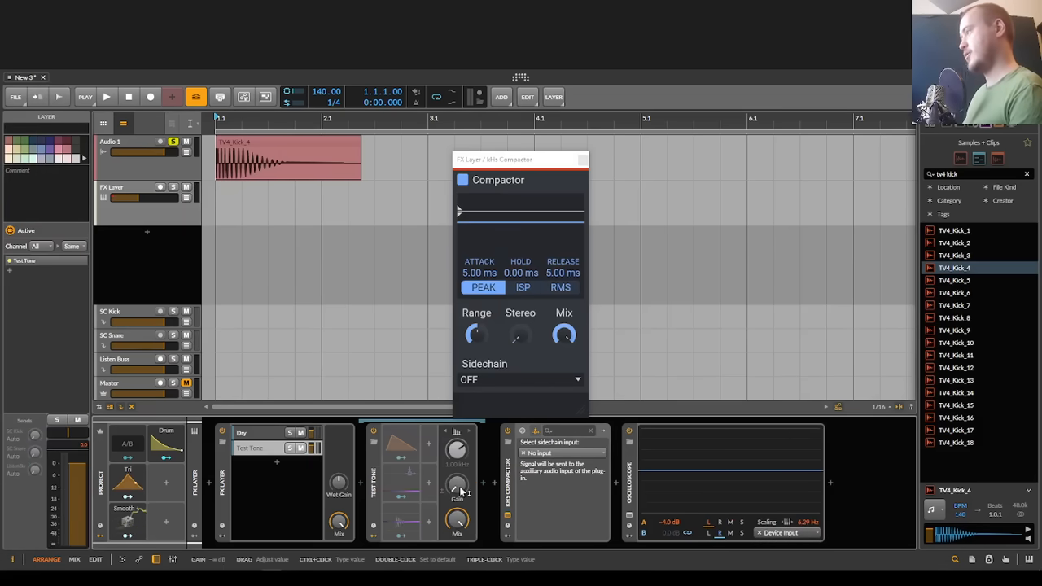
pyautogui.click(303, 447)
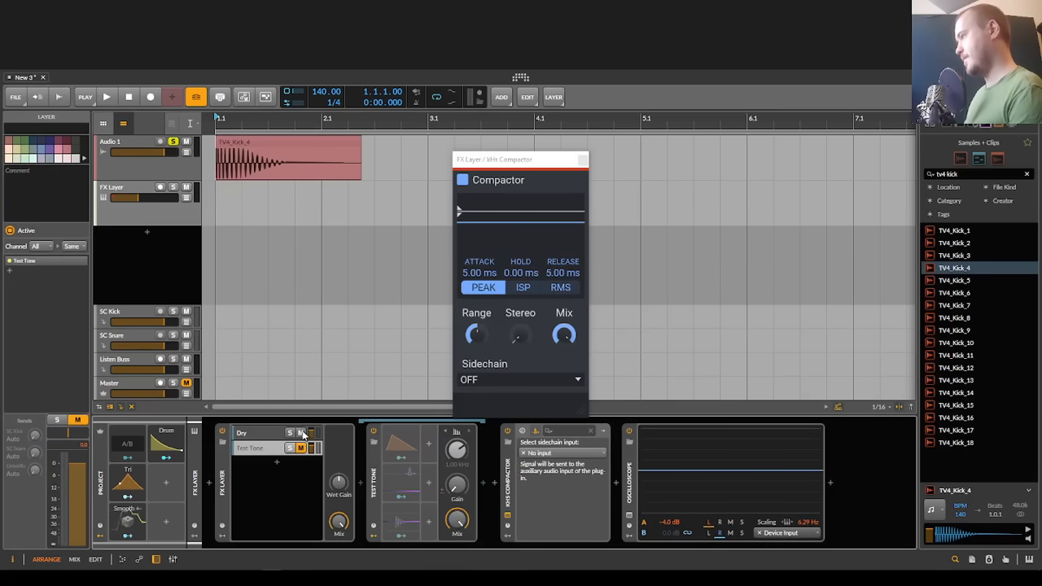
# Step: Switch the Test Tone to a sine wave, entering 10 for its gain and 100 Hz for its frequency
pyautogui.click(456, 432)
pyautogui.click(463, 444)
pyautogui.keyDown('ctrl'); pyautogui.click(456, 485); pyautogui.keyUp('ctrl')
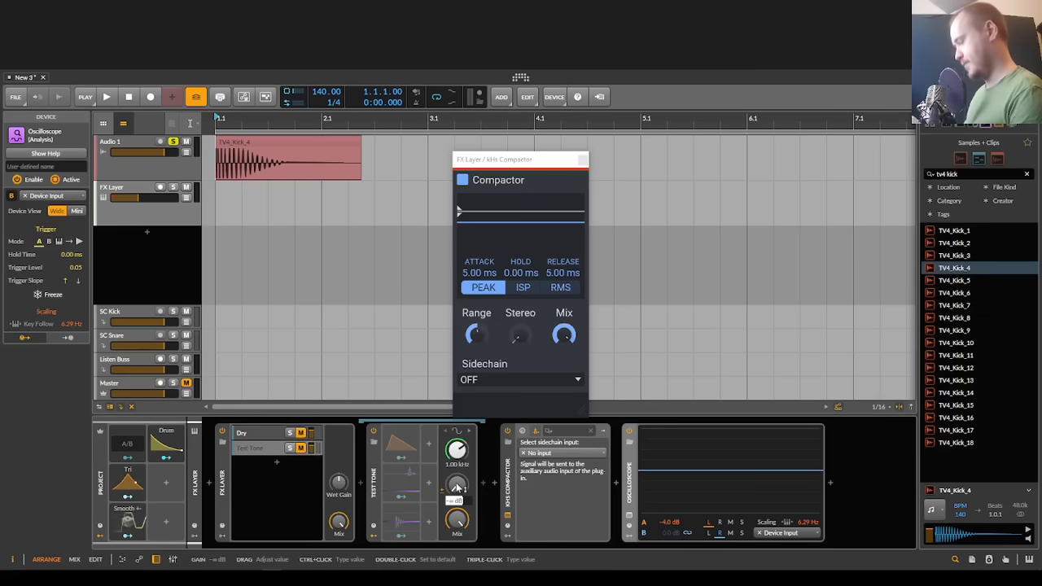
pyautogui.write('10')
pyautogui.press('Return')
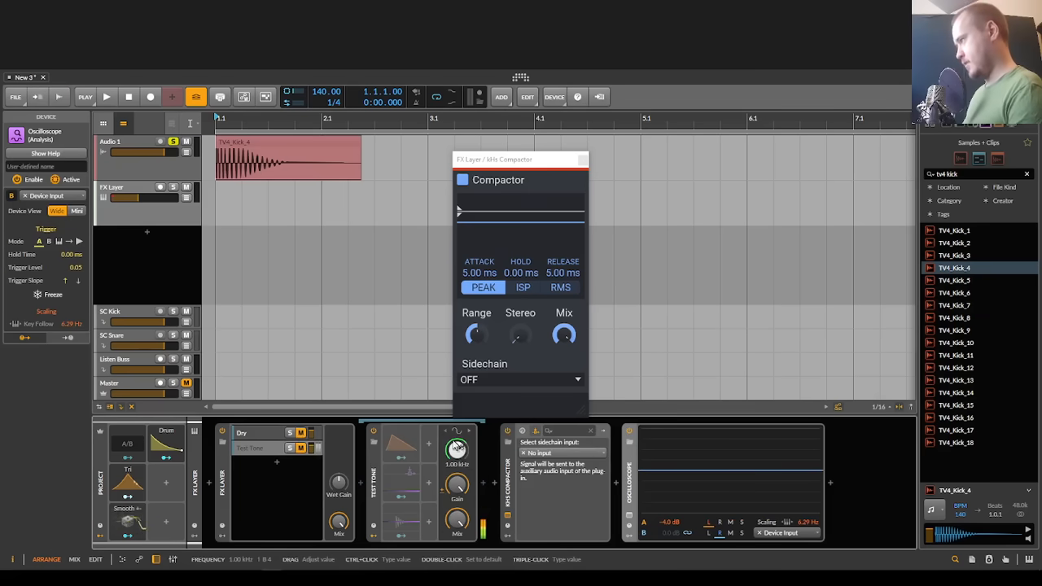
pyautogui.keyDown('ctrl'); pyautogui.click(457, 449); pyautogui.keyUp('ctrl')
pyautogui.write('100')
pyautogui.press('Return')
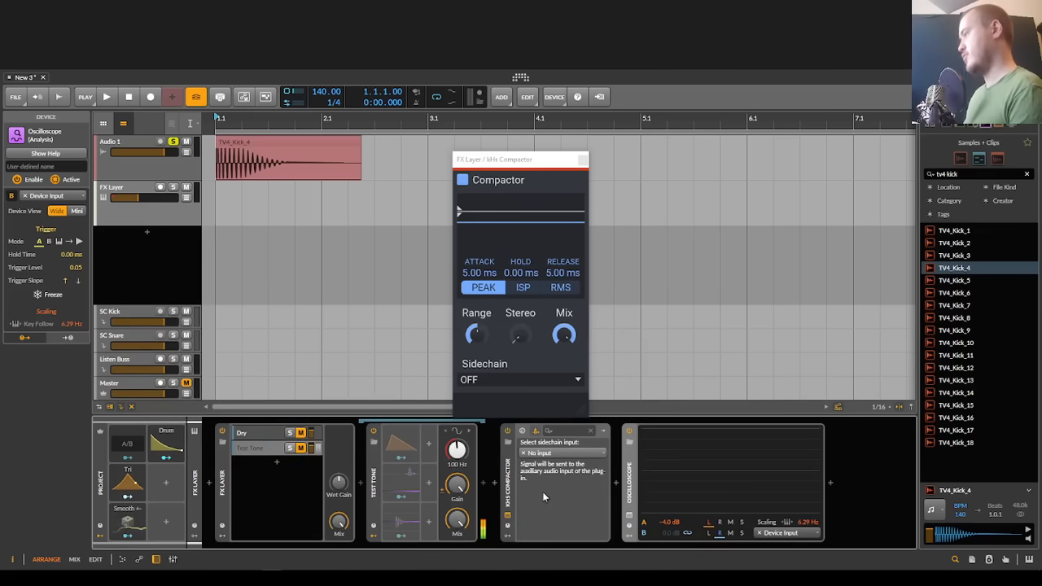
# Step: Set the Compactor's sidechain to INPUT 3+4 and feed it from Audio 1 (PRE)
pyautogui.click(541, 494)
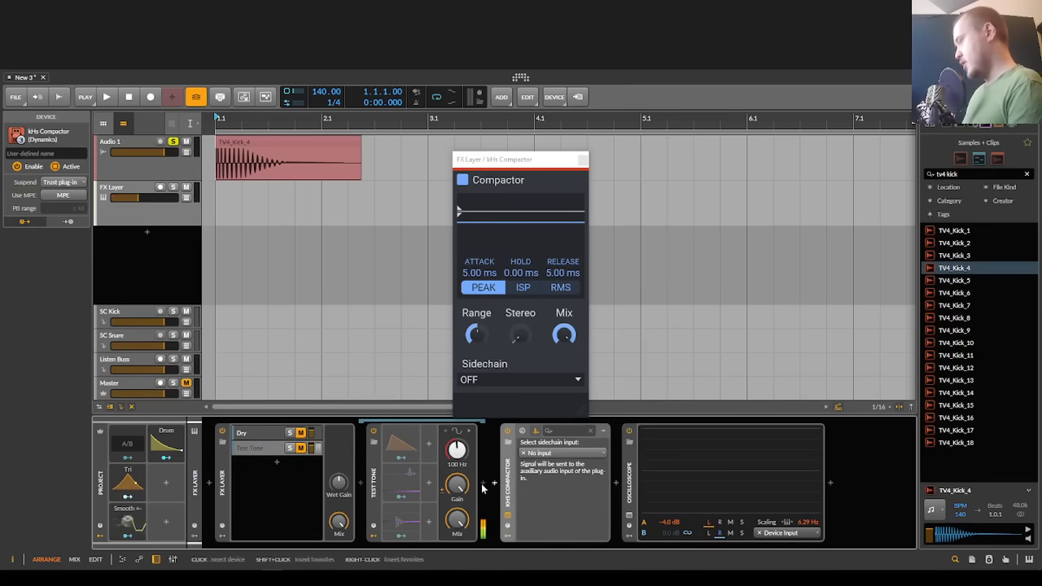
pyautogui.click(528, 379)
pyautogui.click(531, 380)
pyautogui.click(520, 396)
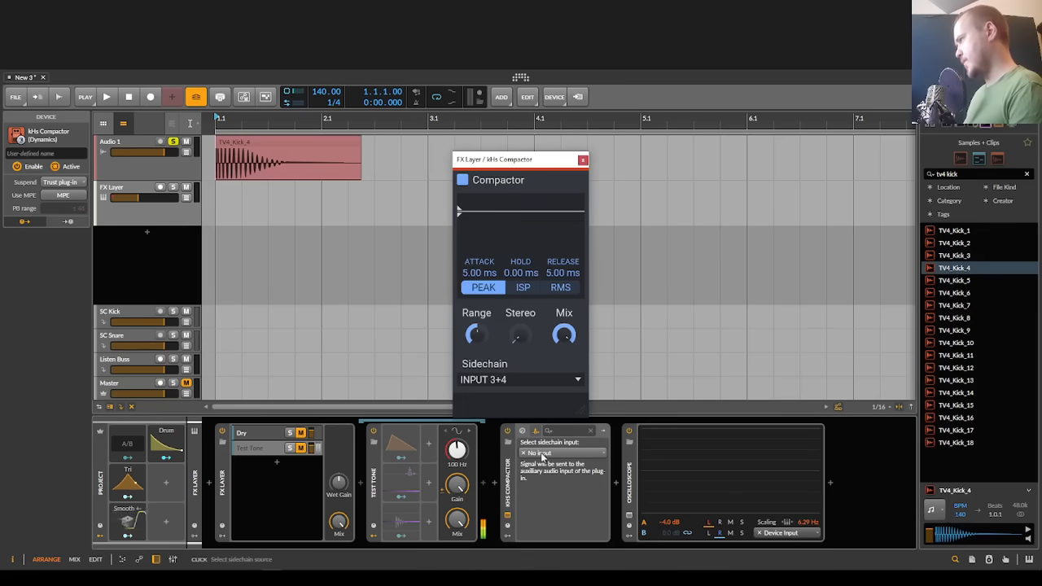
pyautogui.click(561, 453)
pyautogui.moveTo(575, 492)
pyautogui.click(630, 491)
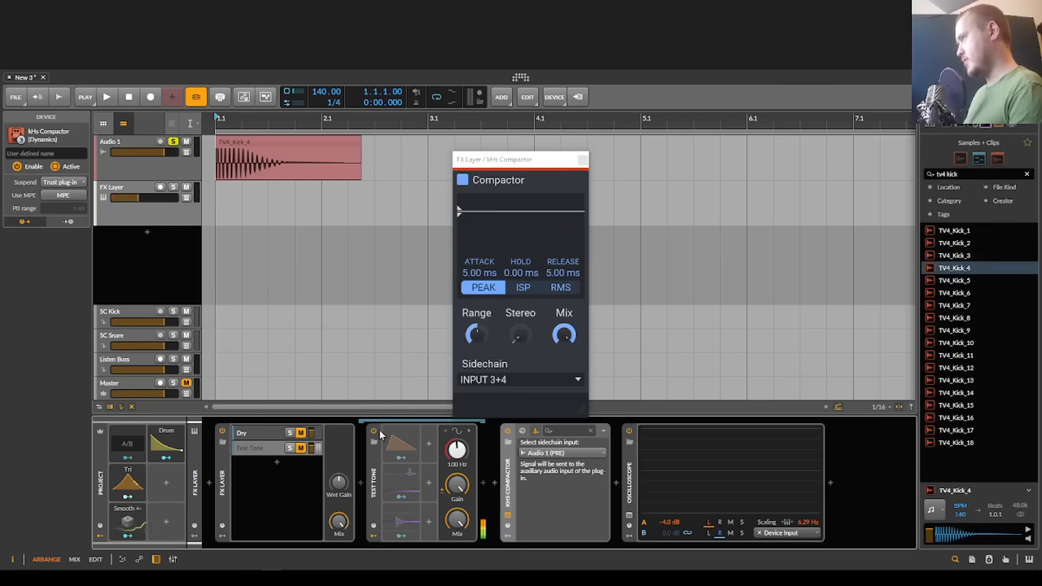
# Step: Rename the Audio 1 track as "kick drum"
pyautogui.click(168, 168)
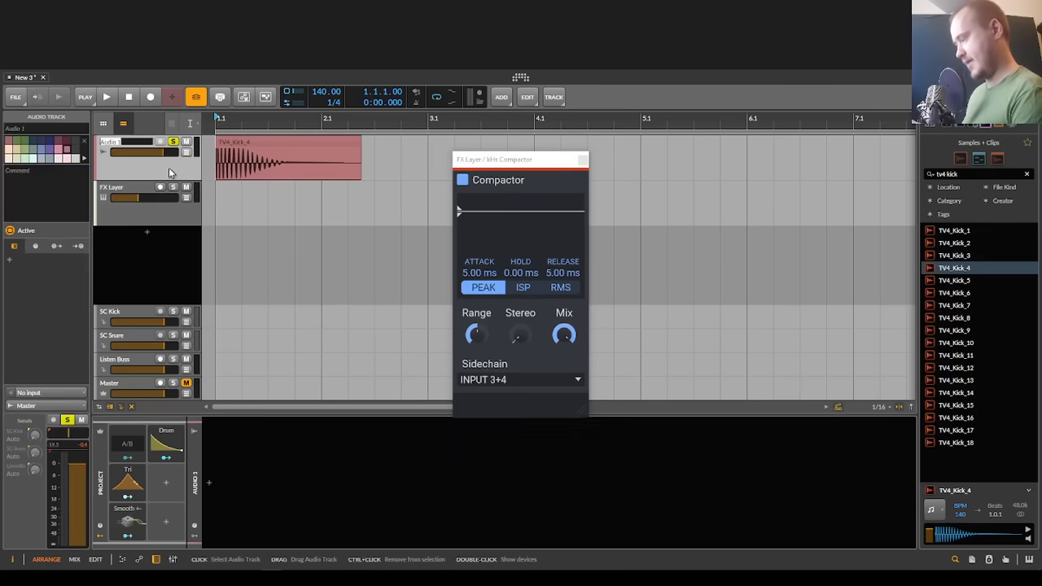
pyautogui.hotkey('ctrl', 'r')
pyautogui.write('kick drum')
pyautogui.press('Return')
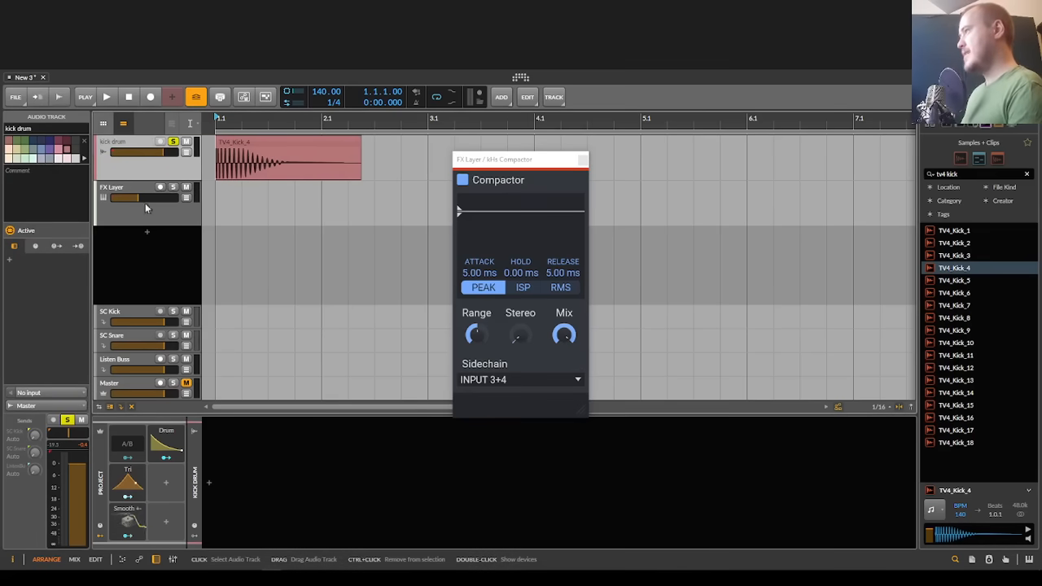
# Step: Set the Compactor's attack and release times to 0.00 ms
pyautogui.click(146, 209)
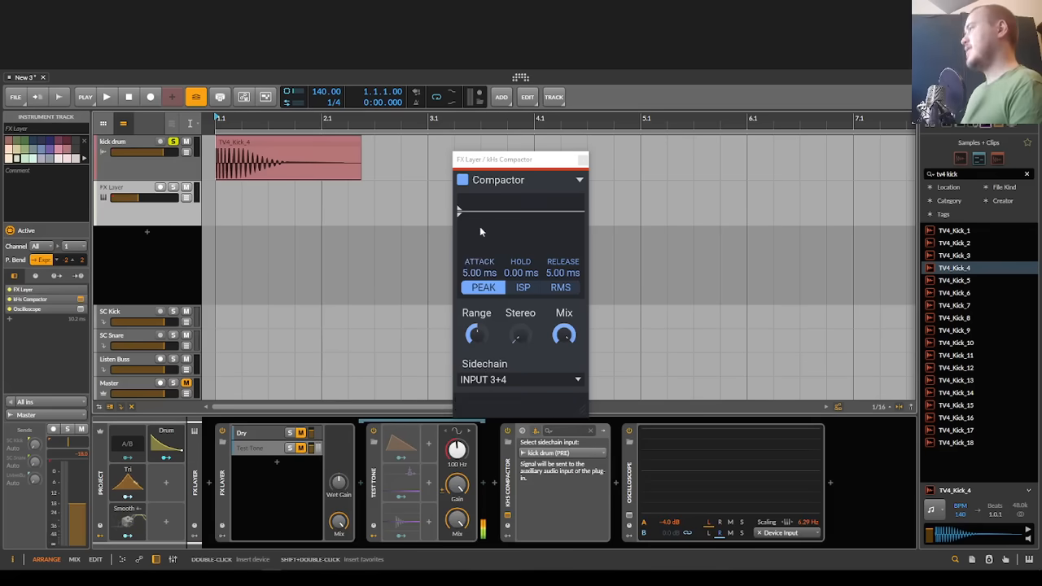
pyautogui.moveTo(479, 273); pyautogui.dragTo(480, 285)
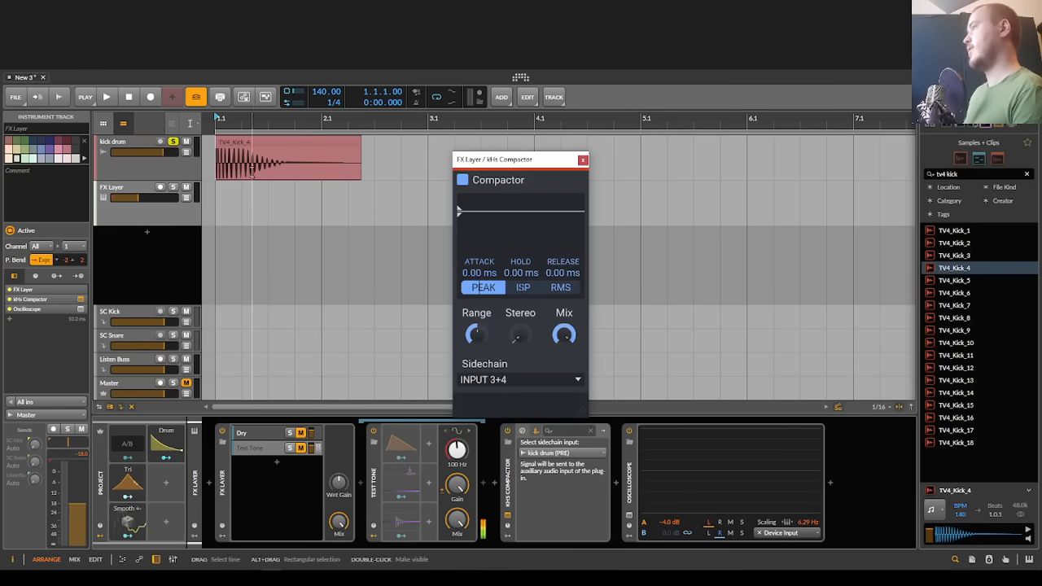
# Step: Raise the FX Layer track's volume to about -0.3 dB and play the kick clip briefly
pyautogui.click(151, 159)
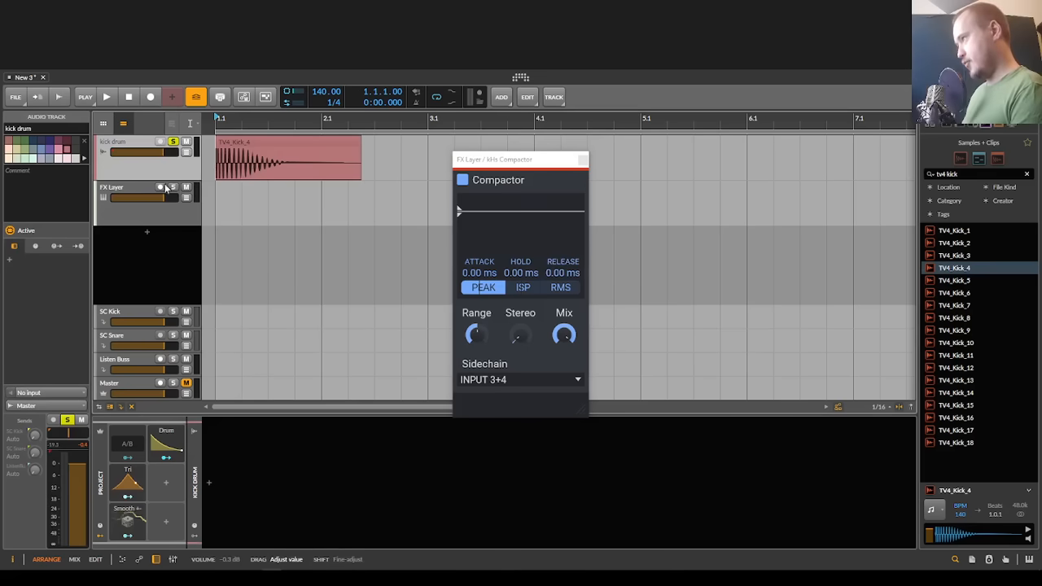
pyautogui.click(163, 204)
pyautogui.press('space')
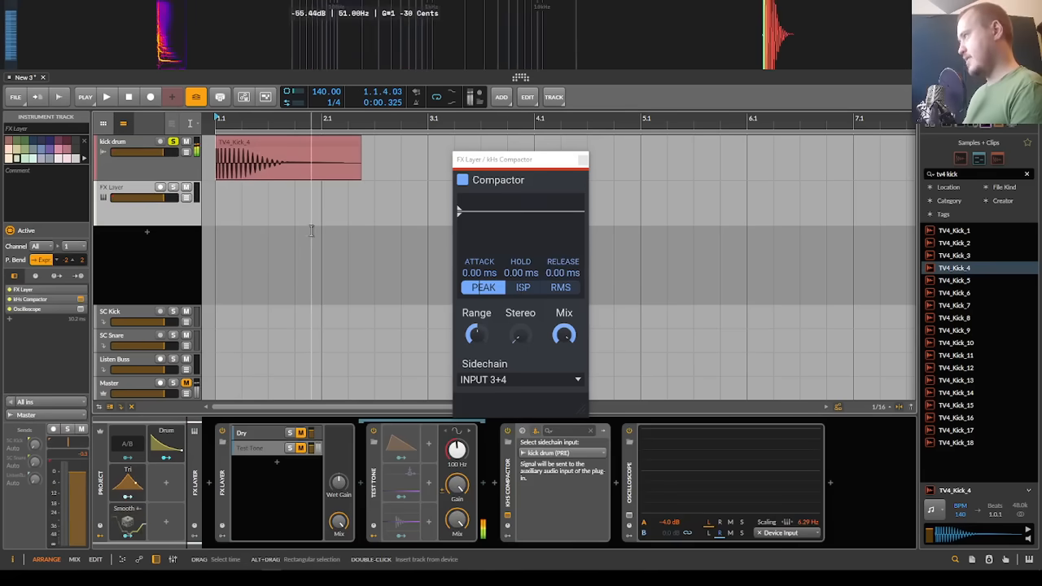
pyautogui.press('space')
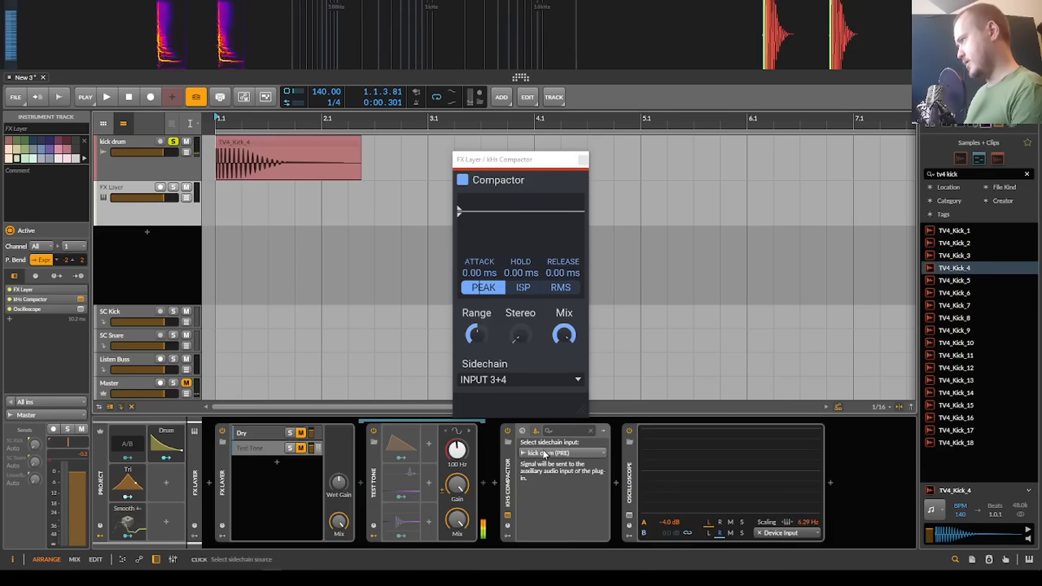
# Step: Play the kick clip several times to examine how the Compactor ducks the test tone
pyautogui.press('space')
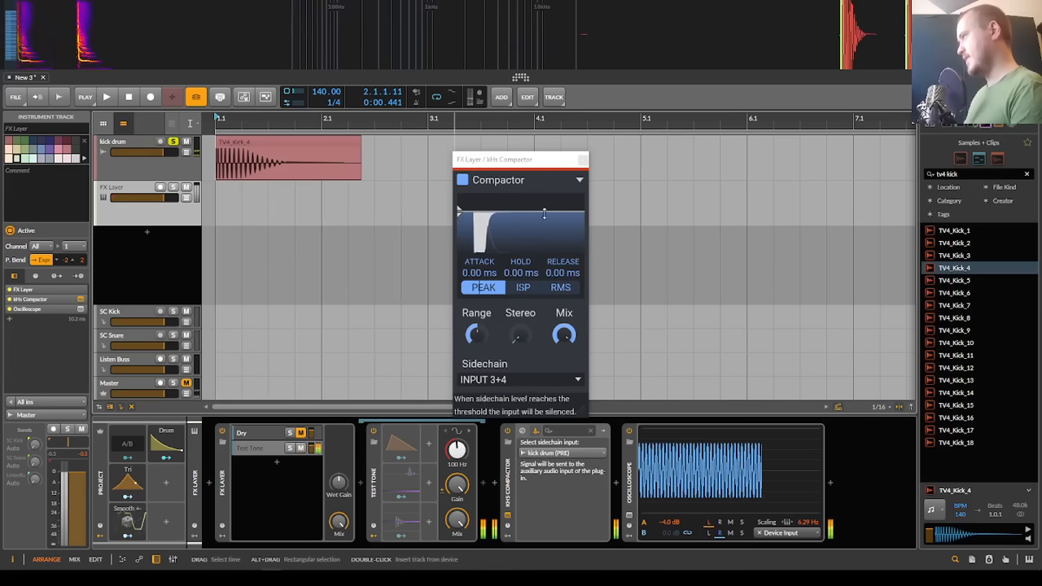
pyautogui.press('space')
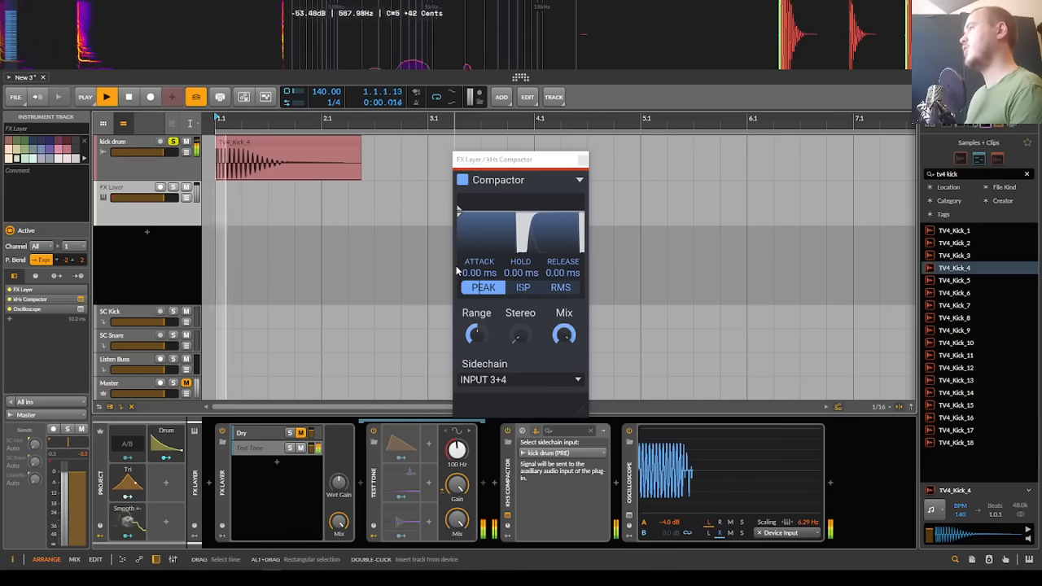
pyautogui.press('space')
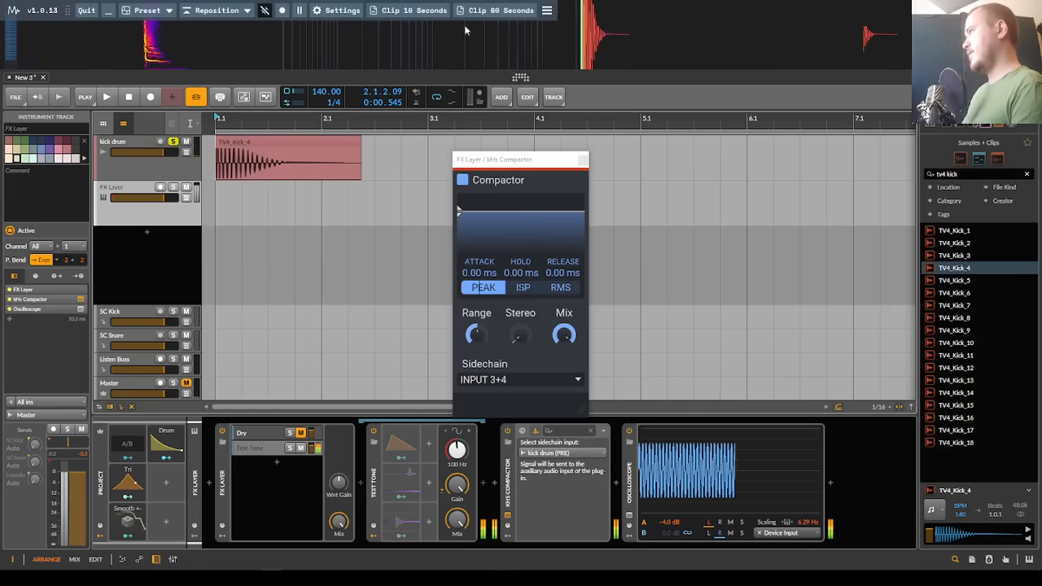
# Step: Remove the Mix Bus chain from the Master track, leaving the Metering device in place
pyautogui.click(141, 392)
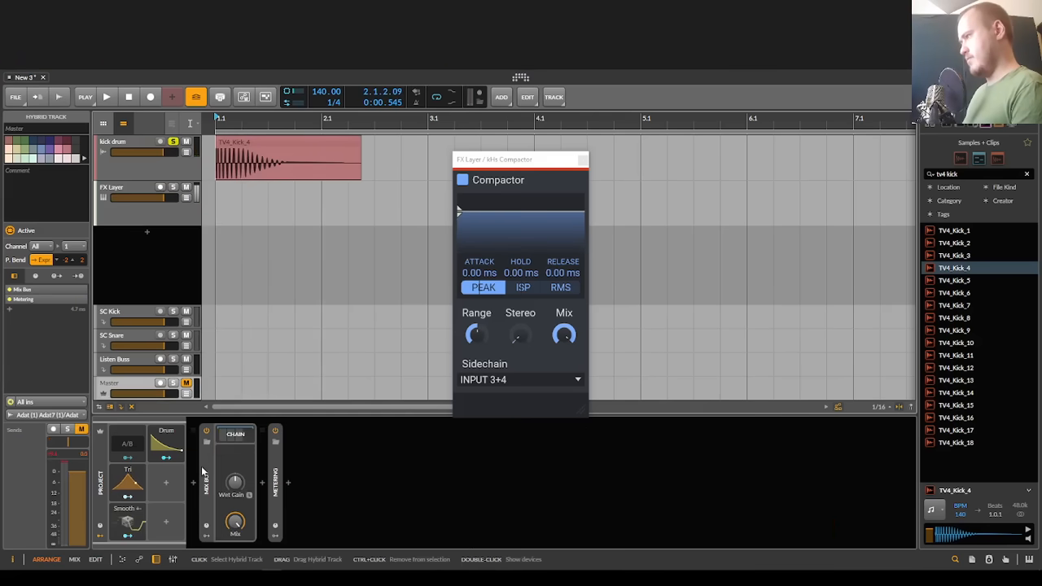
pyautogui.click(195, 483)
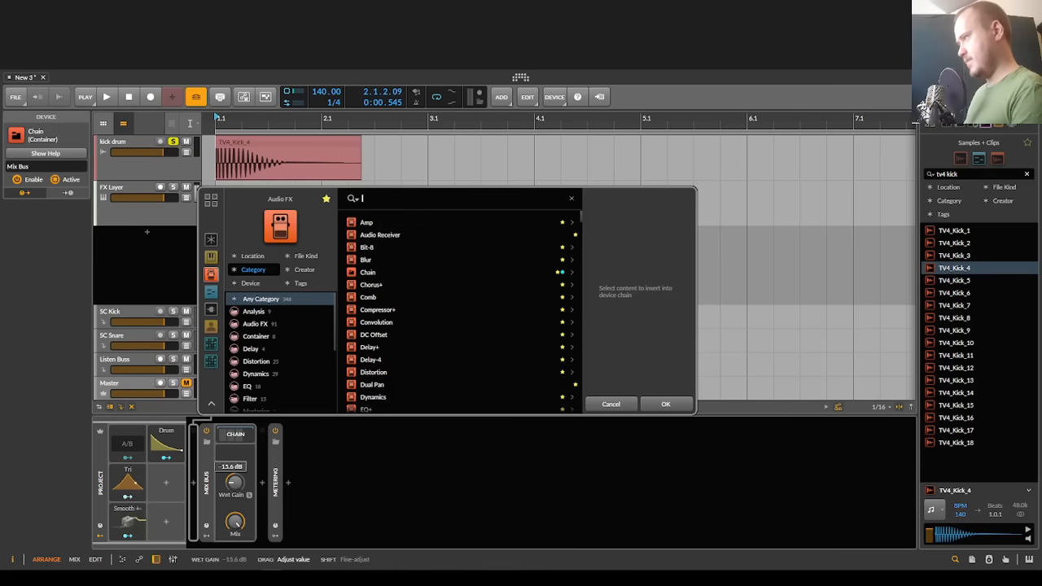
pyautogui.click(610, 403)
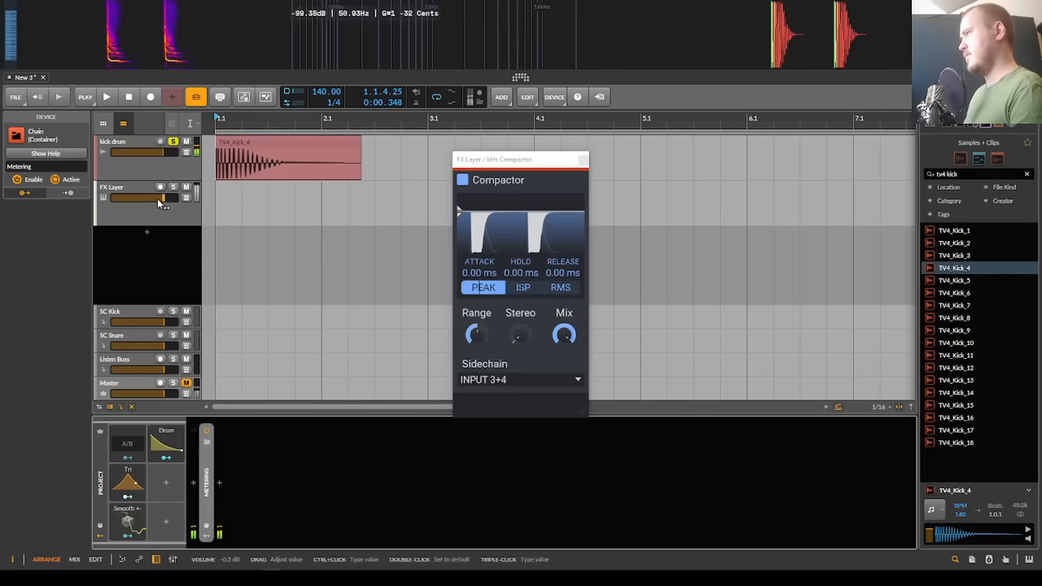
# Step: Lower the FX Layer track's volume, take the kick drum track out of solo, and return to the FX Layer's devices
pyautogui.moveTo(164, 153); pyautogui.dragTo(153, 153)
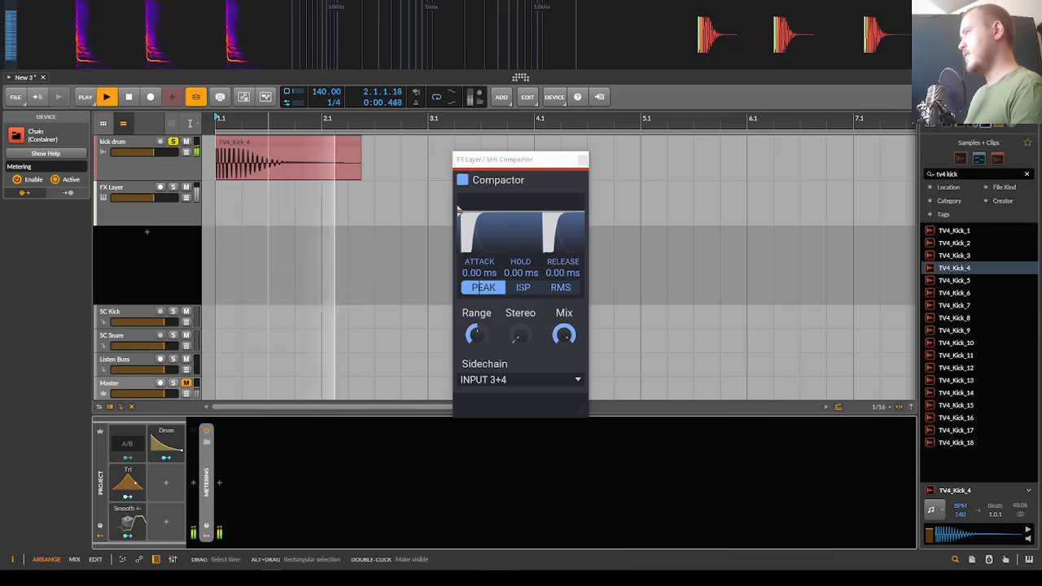
pyautogui.click(175, 142)
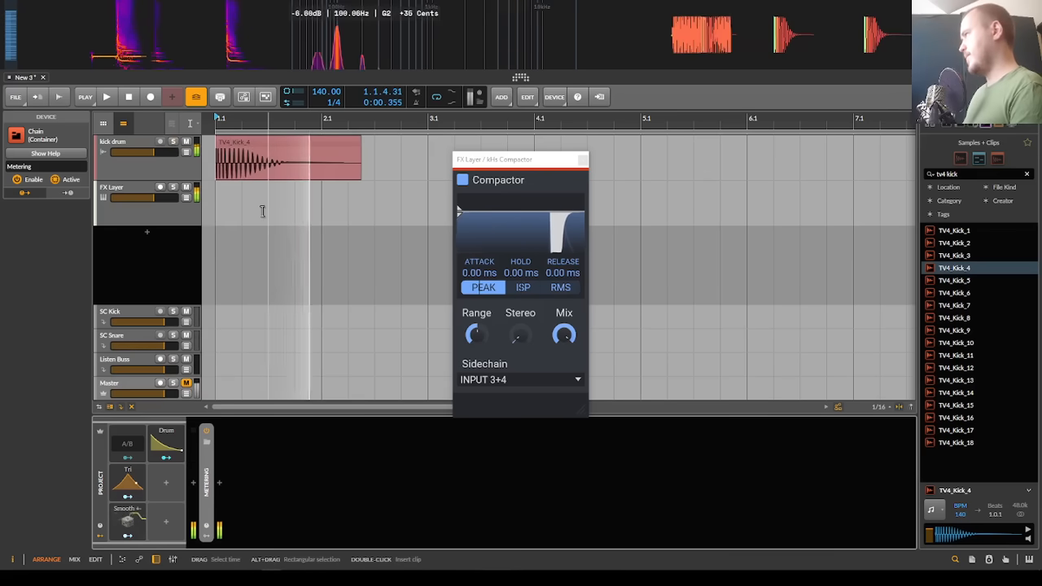
pyautogui.click(155, 218)
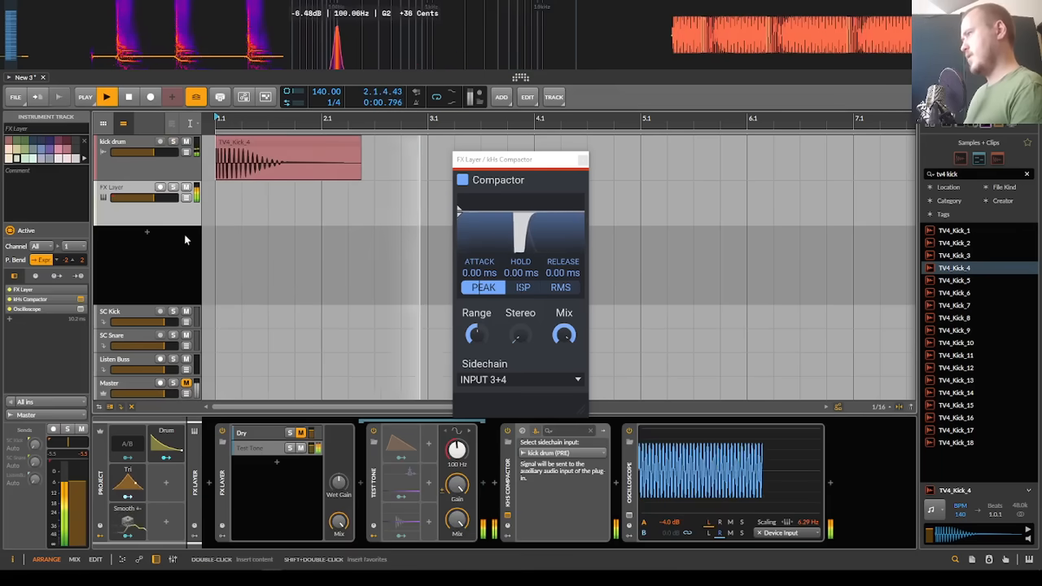
# Step: Compare kick playback over the test tone with the Compactor bypassed and with it re-enabled
pyautogui.click(508, 431)
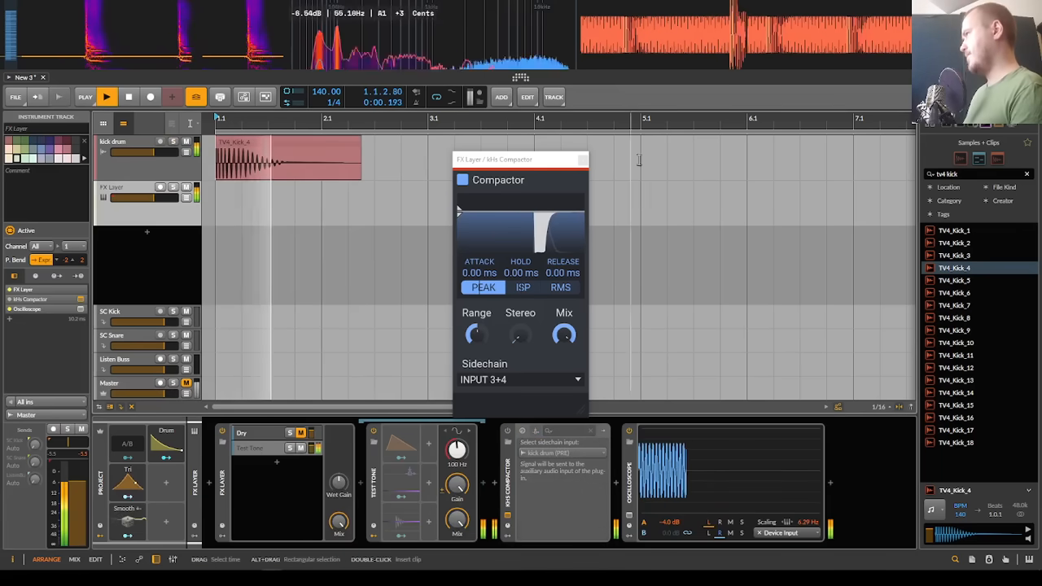
pyautogui.press('space')
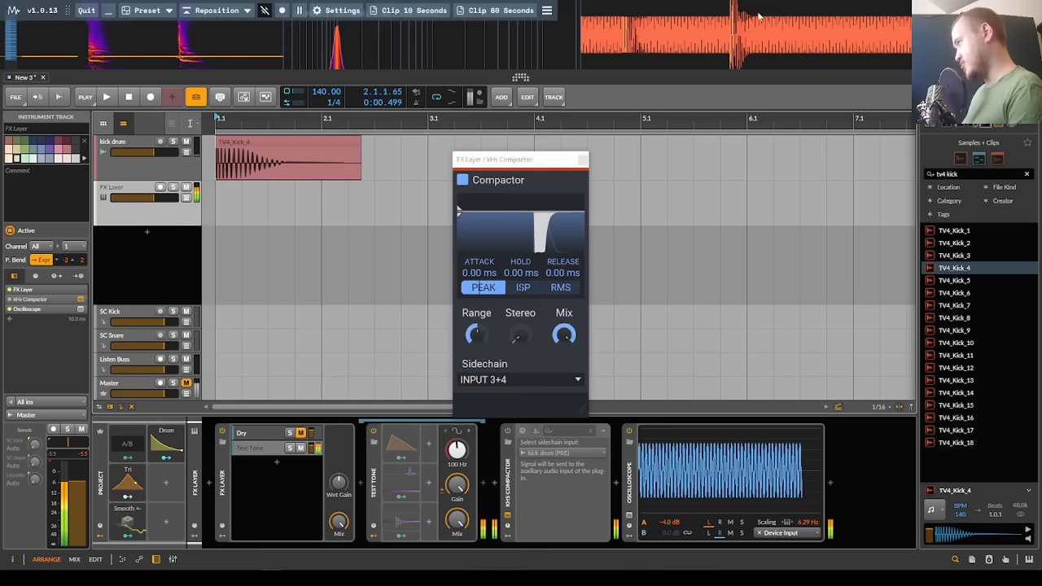
pyautogui.click(507, 431)
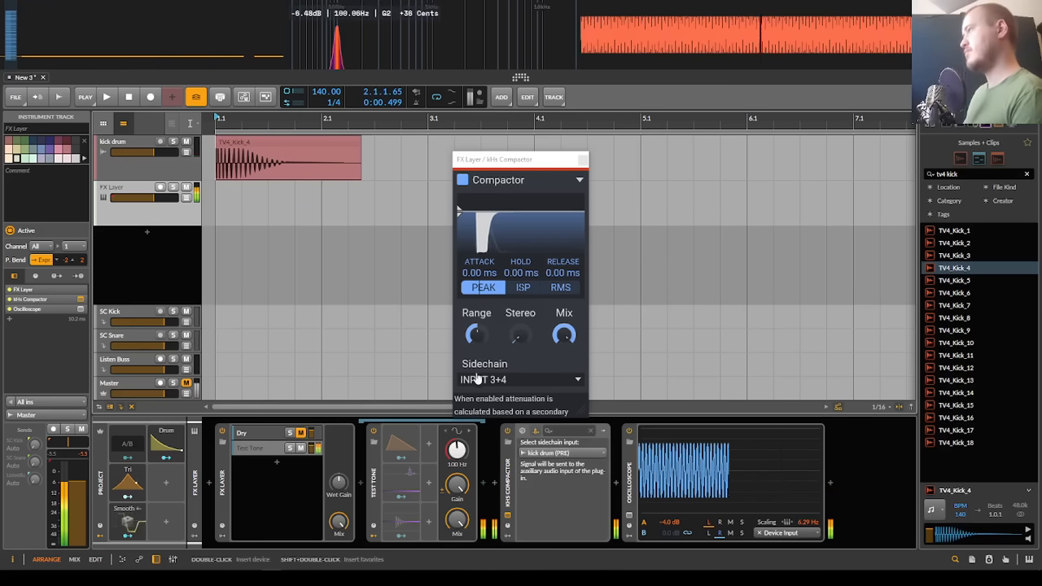
pyautogui.press('space')
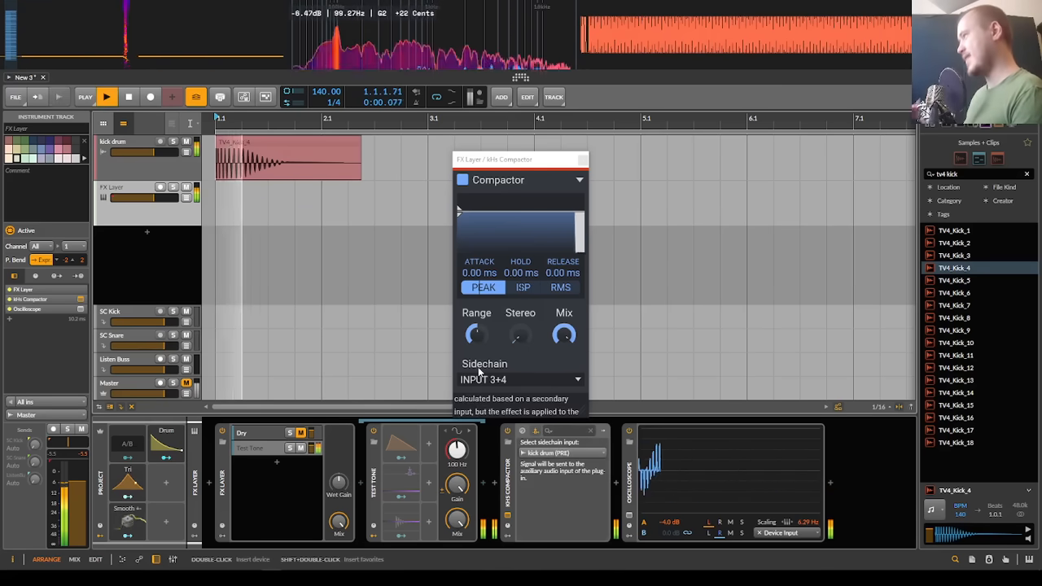
pyautogui.press('space')
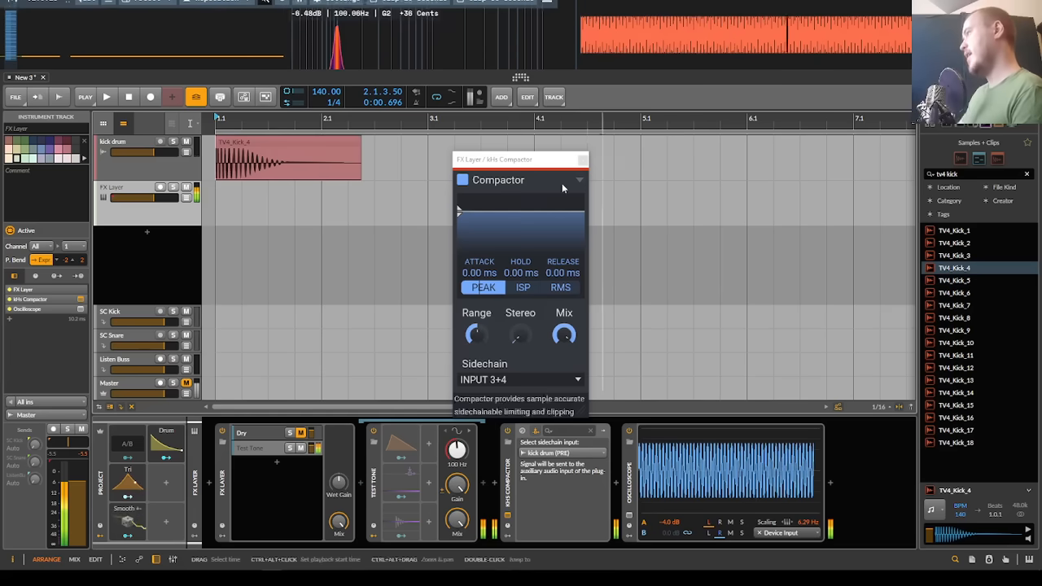
pyautogui.moveTo(477, 274); pyautogui.dragTo(479, 284)
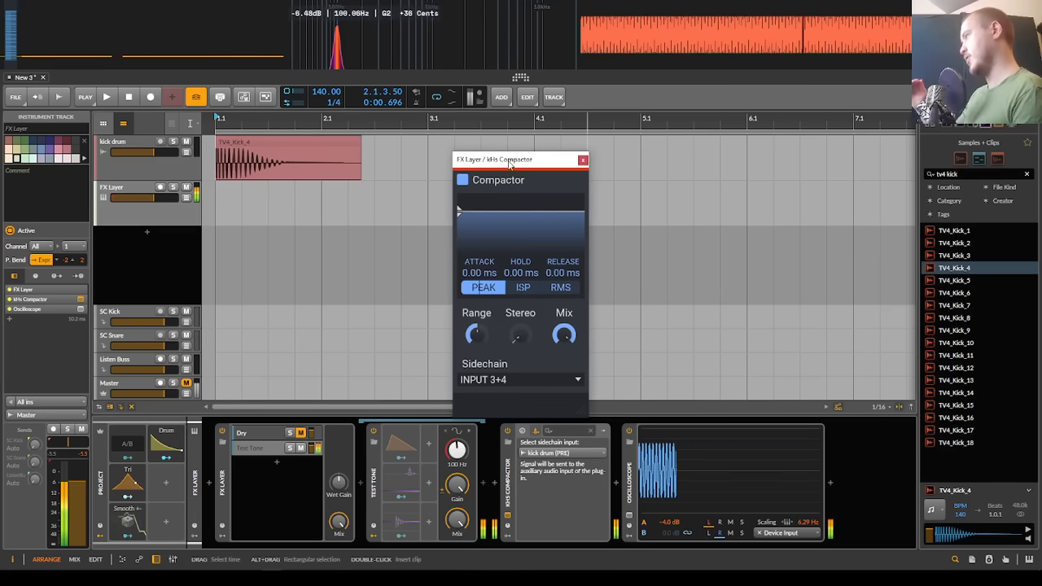
pyautogui.press('space')
pyautogui.press('space')
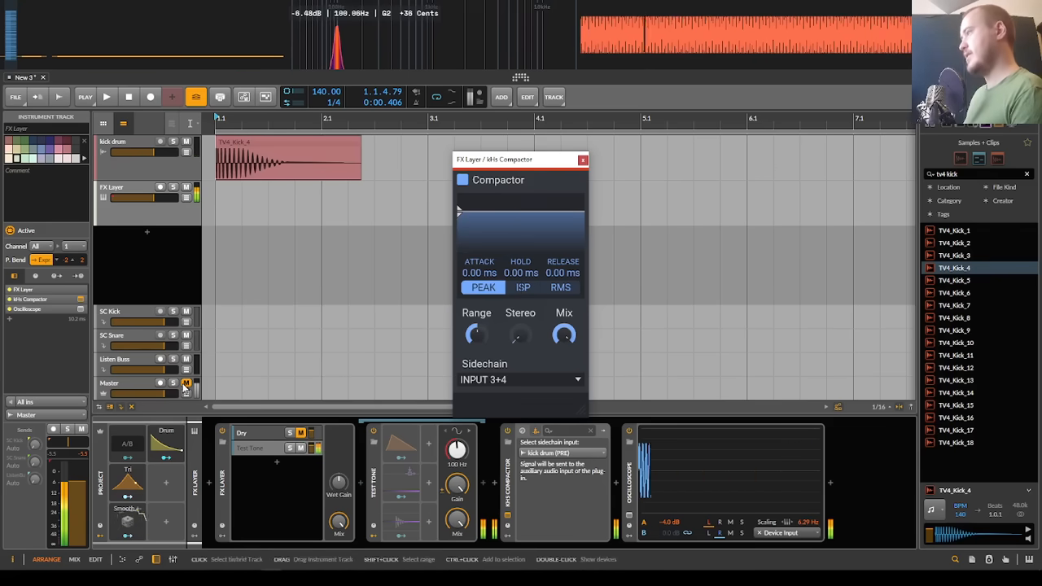
# Step: Listen to the kick and test tone with the Master track unmuted, and mute the Master again
pyautogui.press('space')
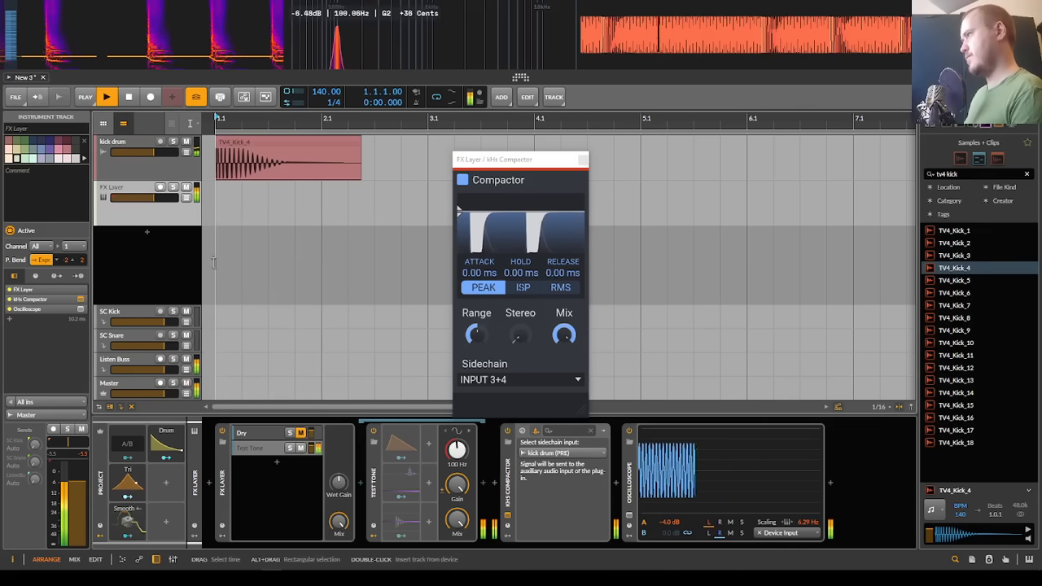
pyautogui.press('space')
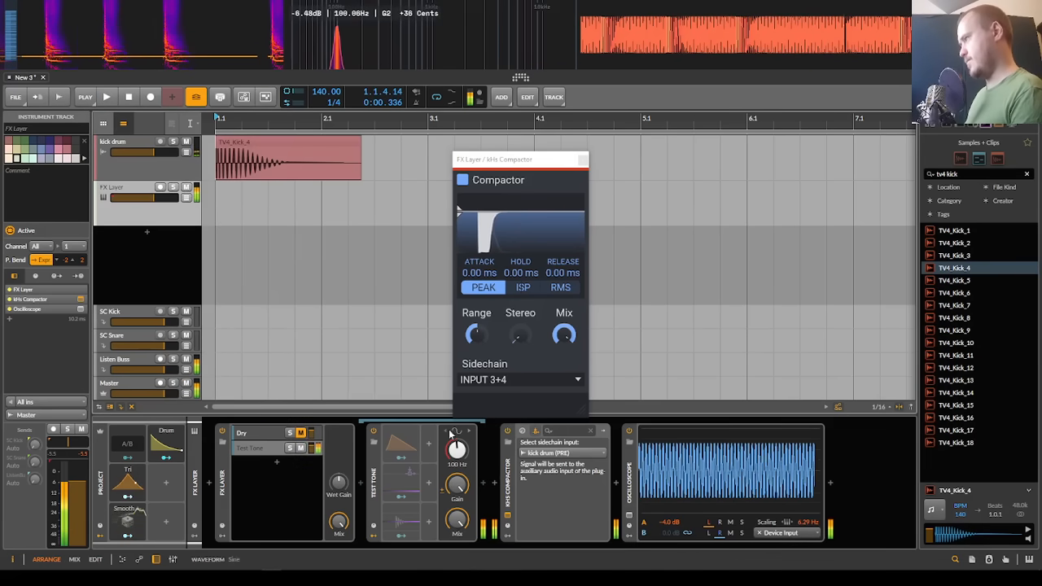
pyautogui.press('space')
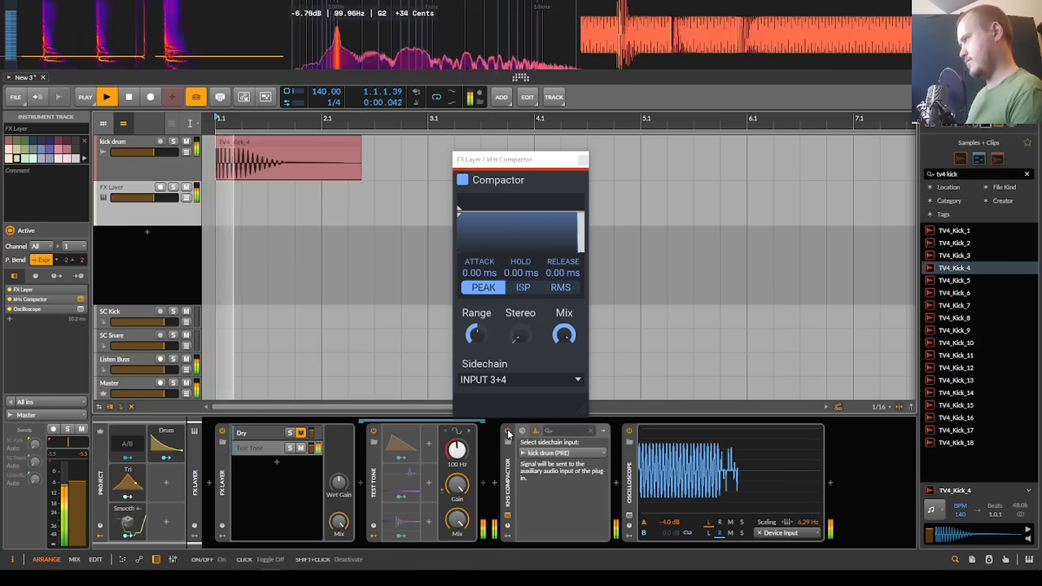
pyautogui.click(187, 384)
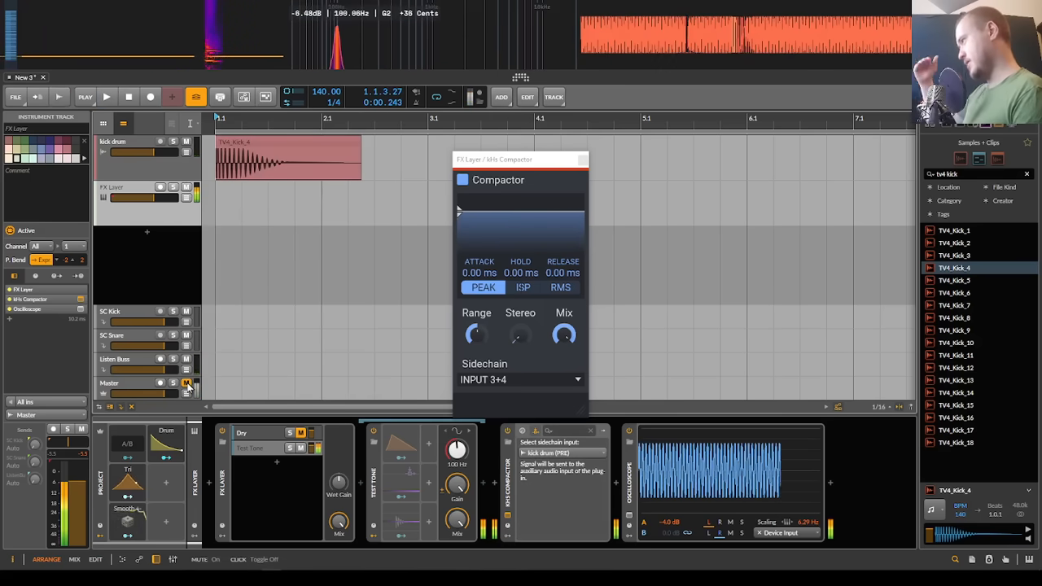
# Step: Switch the FX Layer from Test Tone to the Dry layer, and open the expanded Oscilloscope with the Compactor window moved aside
pyautogui.click(300, 448)
pyautogui.click(275, 435)
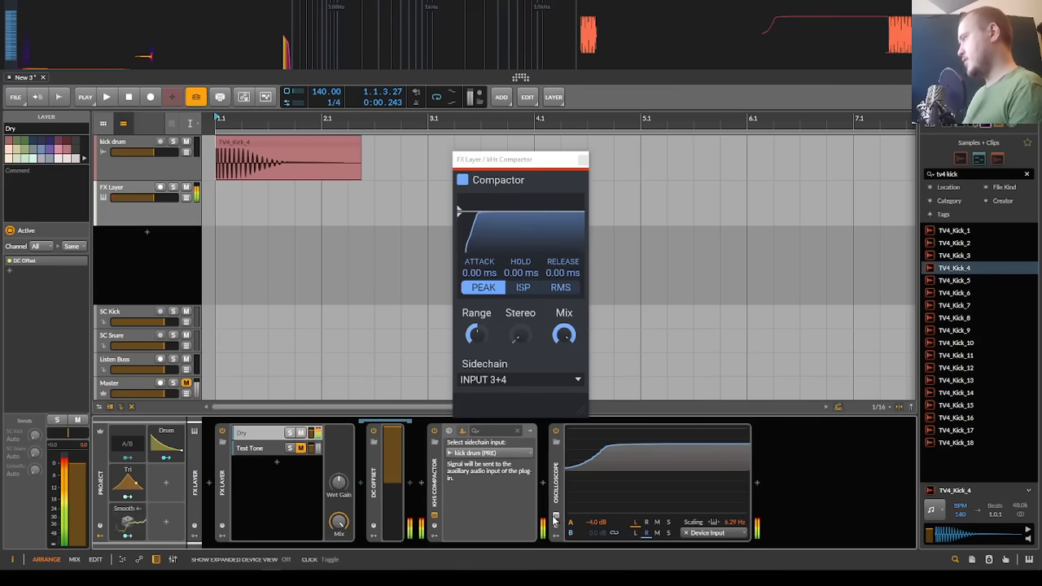
pyautogui.click(554, 518)
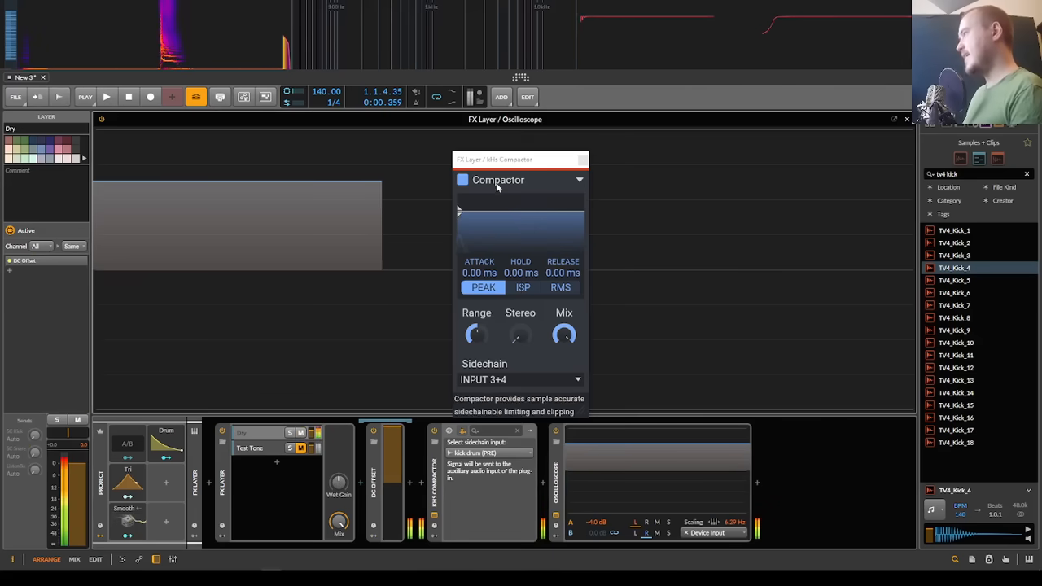
pyautogui.moveTo(495, 158); pyautogui.dragTo(645, 136)
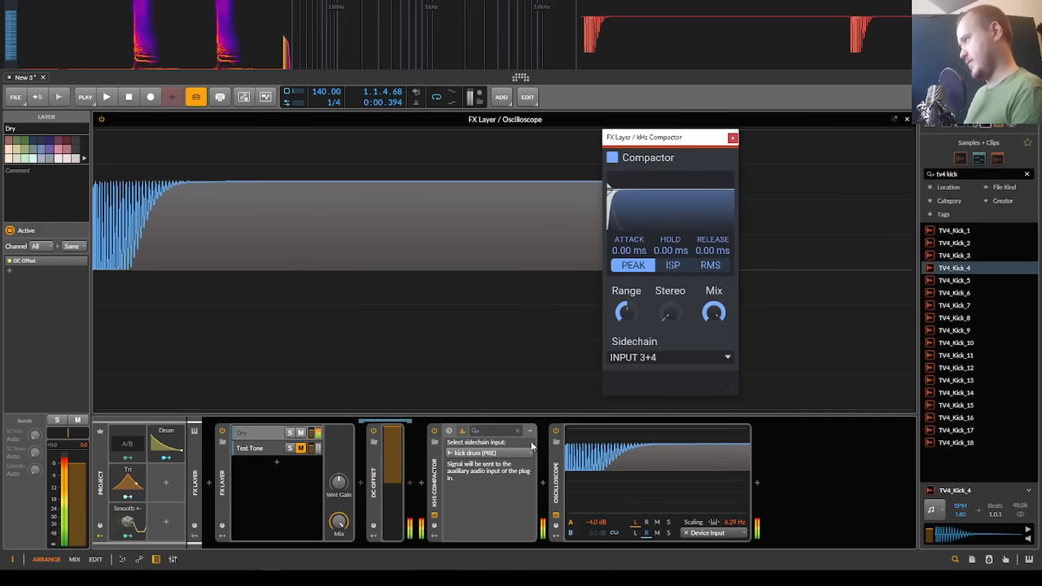
# Step: Set the Oscilloscope's scaling to 27.9 Hz, its second source to kick drum (PRE), and both traces to M
pyautogui.moveTo(734, 523); pyautogui.dragTo(734, 487)
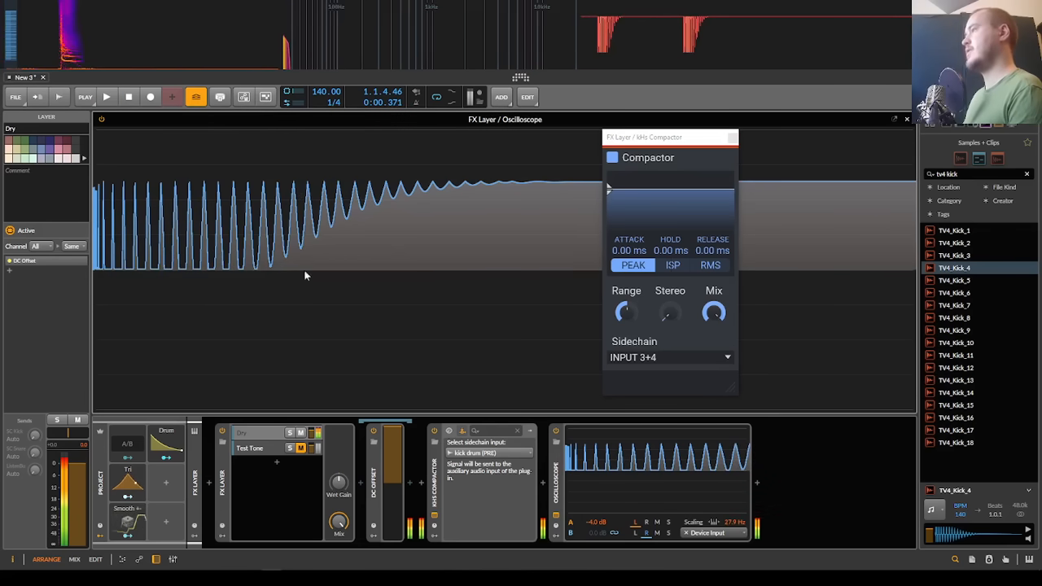
pyautogui.click(721, 533)
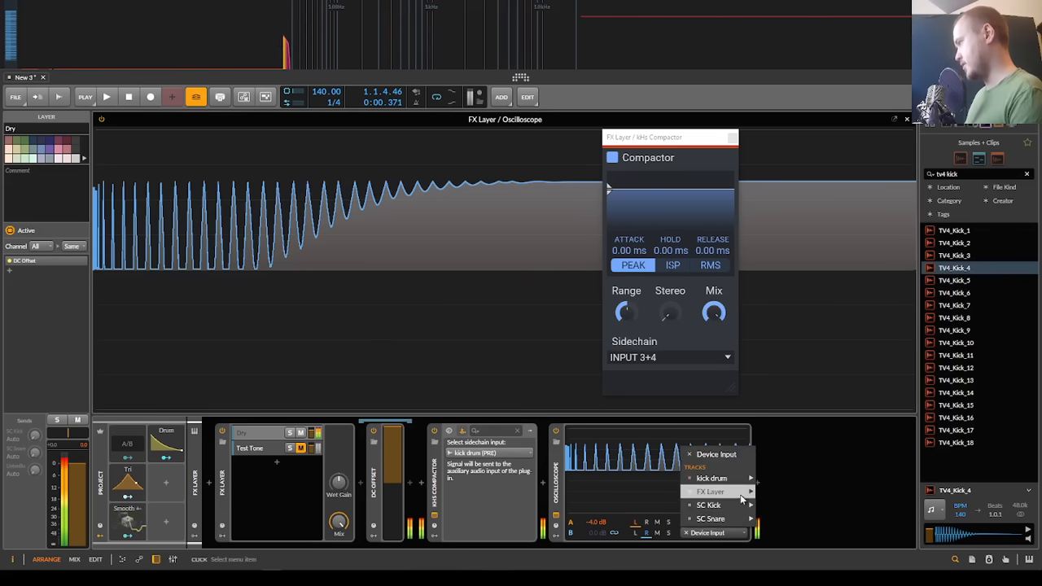
pyautogui.click(806, 486)
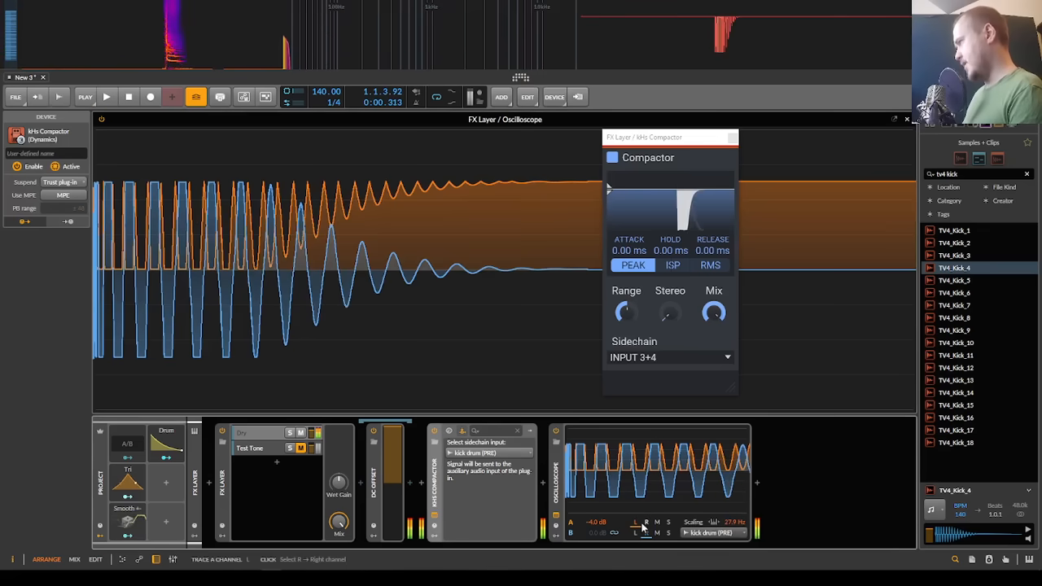
pyautogui.click(656, 522)
pyautogui.click(657, 532)
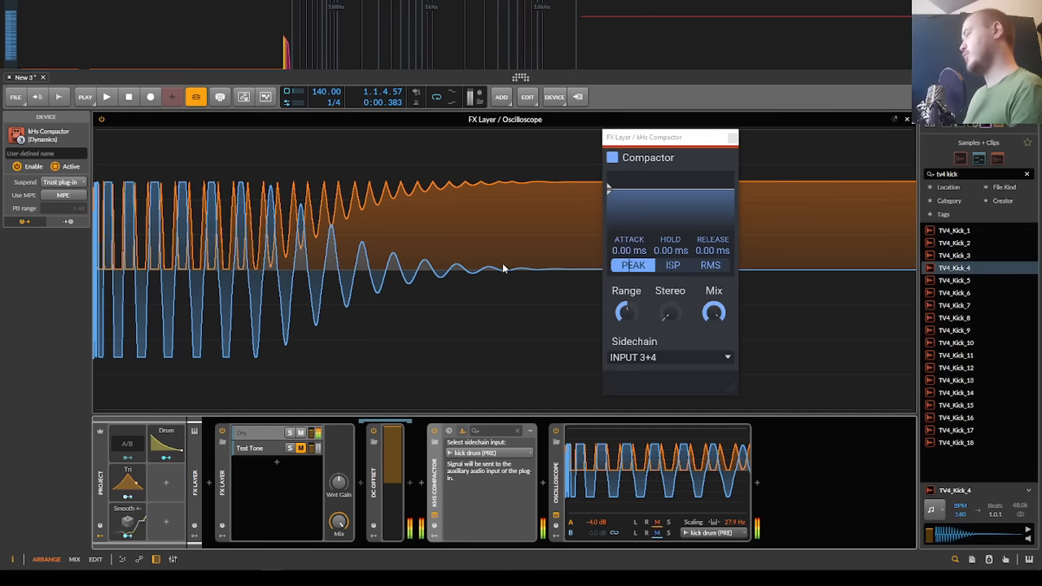
# Step: Raise the Compactor's hold time to 5.41 ms while replaying the kick to examine the gain curve
pyautogui.moveTo(671, 251); pyautogui.dragTo(670, 211)
pyautogui.press('space')
pyautogui.press('space')
pyautogui.press('space')
pyautogui.press('space')
pyautogui.press('space')
pyautogui.press('space')
pyautogui.press('space')
pyautogui.press('space')
pyautogui.press('space')
pyautogui.press('space')
pyautogui.press('space')
pyautogui.press('space')
pyautogui.press('space')
pyautogui.press('space')
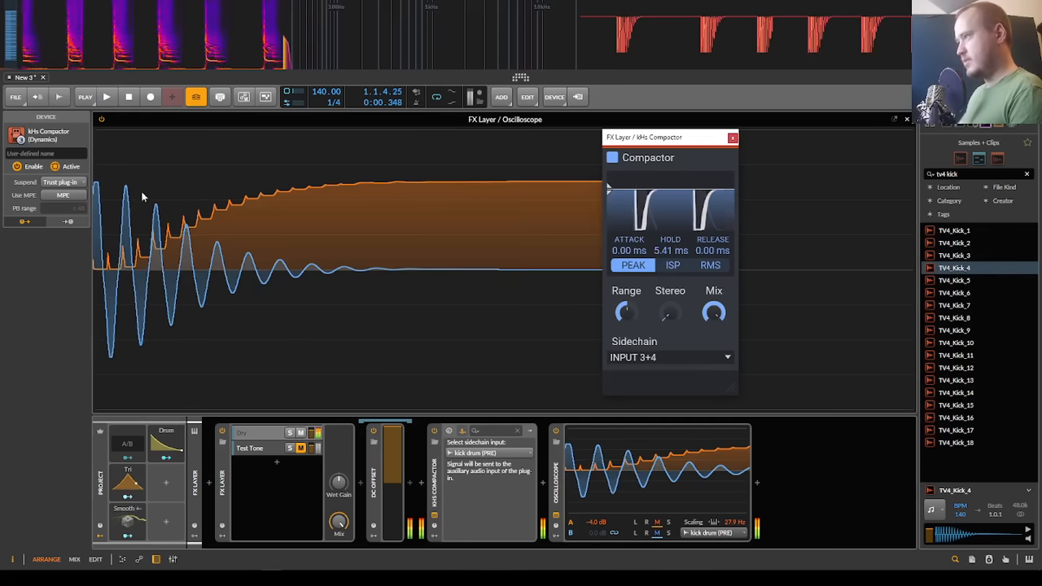
pyautogui.press('space')
pyautogui.press('space')
# Step: Reopen the expanded Oscilloscope and replay the kick to examine the stepped gain recovery
pyautogui.press('space')
pyautogui.press('space')
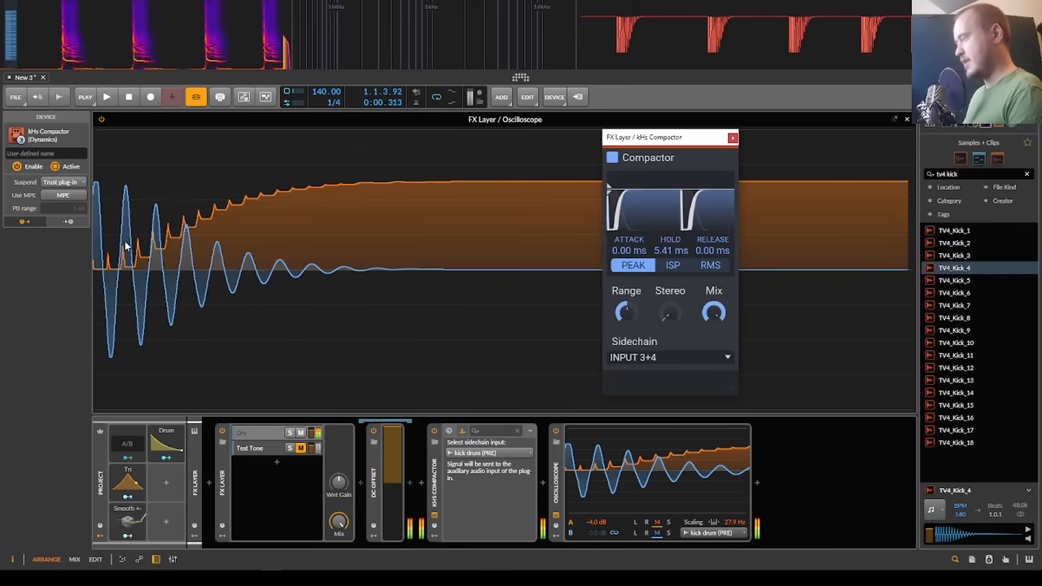
pyautogui.press('space')
pyautogui.press('space')
pyautogui.press('Escape')
pyautogui.click(372, 344)
pyautogui.press('space')
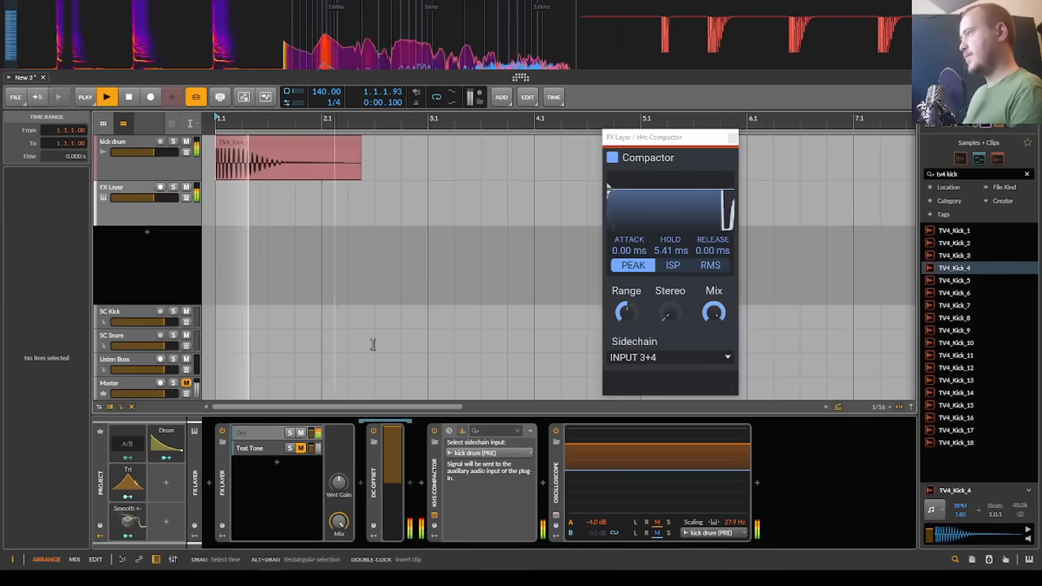
pyautogui.click(556, 516)
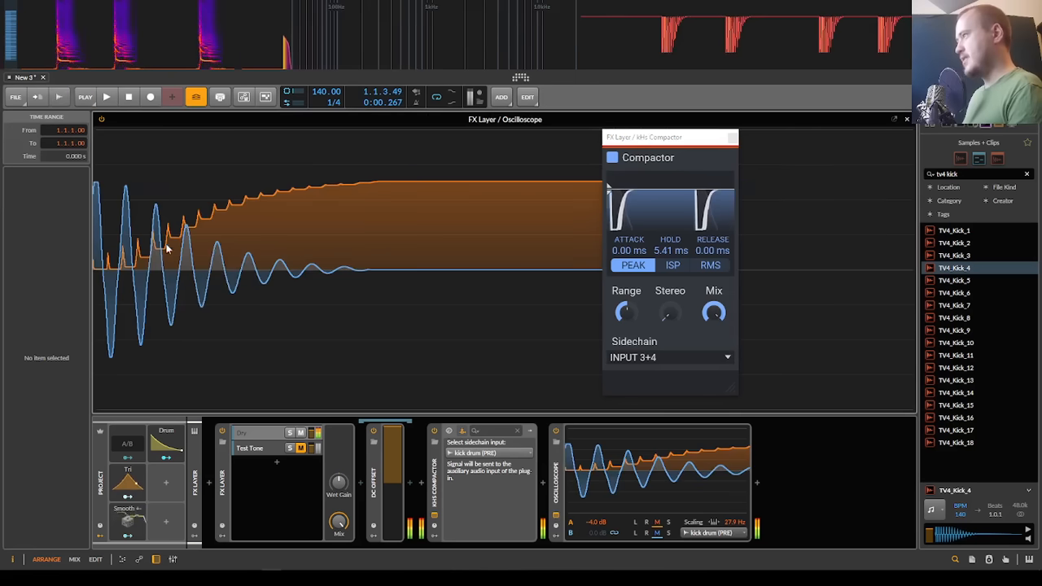
pyautogui.press('space')
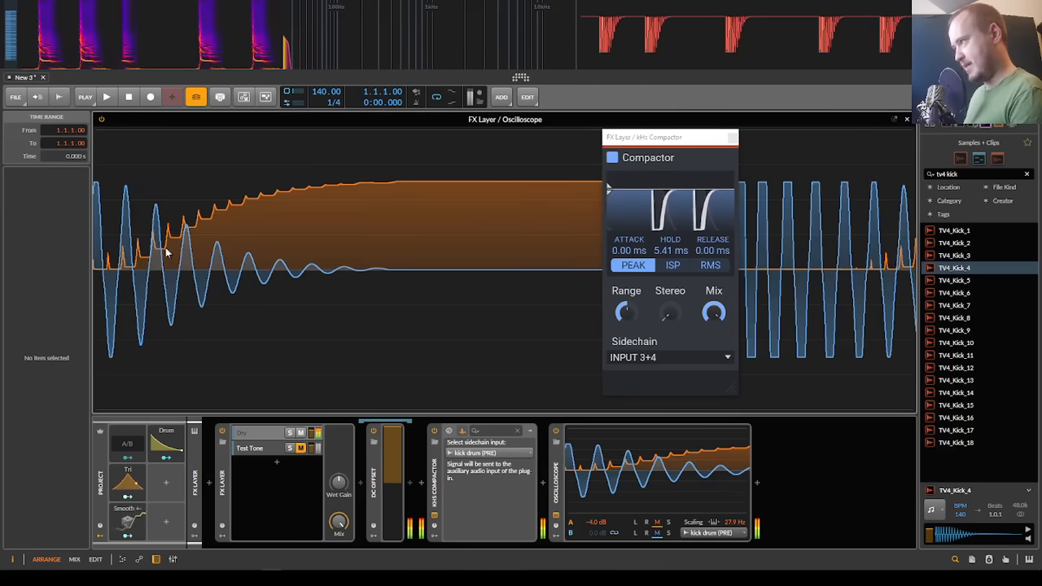
pyautogui.press('space')
# Step: Lower the Compactor's hold time to 4.33 ms while replaying the kick to compare the gain curves
pyautogui.moveTo(671, 252); pyautogui.dragTo(671, 217)
pyautogui.press('space')
pyautogui.press('space')
pyautogui.press('space')
pyautogui.press('space')
pyautogui.press('space')
pyautogui.press('space')
pyautogui.press('space')
pyautogui.press('space')
pyautogui.press('space')
pyautogui.press('space')
pyautogui.press('space')
pyautogui.press('space')
pyautogui.press('space')
pyautogui.press('space')
pyautogui.press('space')
pyautogui.press('space')
pyautogui.press('space')
pyautogui.press('space')
pyautogui.press('space')
pyautogui.press('space')
# Step: Raise the Compactor's release time to 10.9 ms and replay the kick
pyautogui.press('space')
pyautogui.press('space')
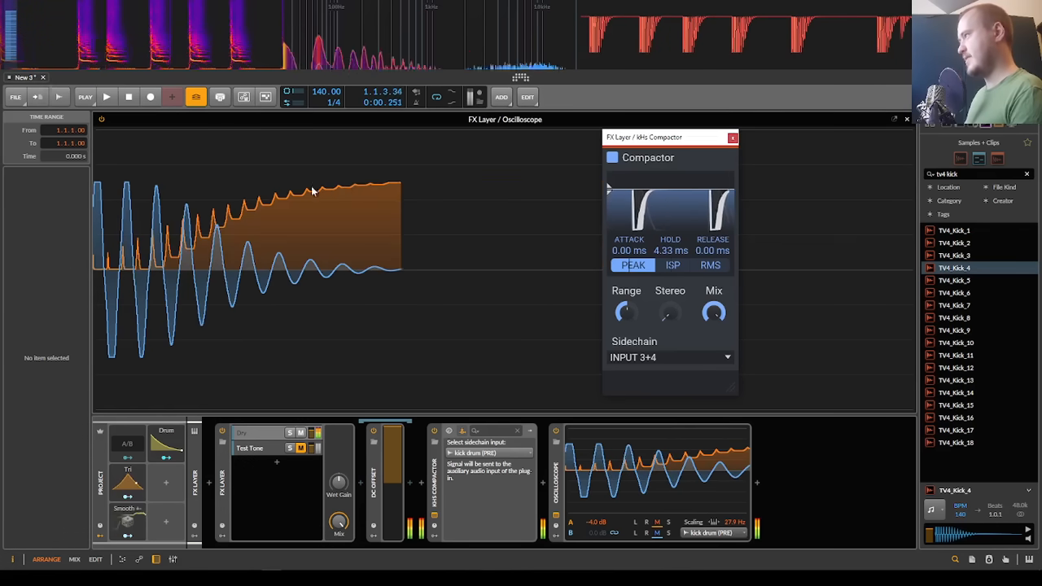
pyautogui.press('space')
pyautogui.press('space')
pyautogui.press('space')
pyautogui.moveTo(713, 251); pyautogui.dragTo(712, 219)
pyautogui.press('space')
pyautogui.press('space')
pyautogui.press('space')
# Step: Reset the Compactor's hold and release times to 0.00 ms and replay the kick
pyautogui.press('space')
pyautogui.doubleClick(674, 250)
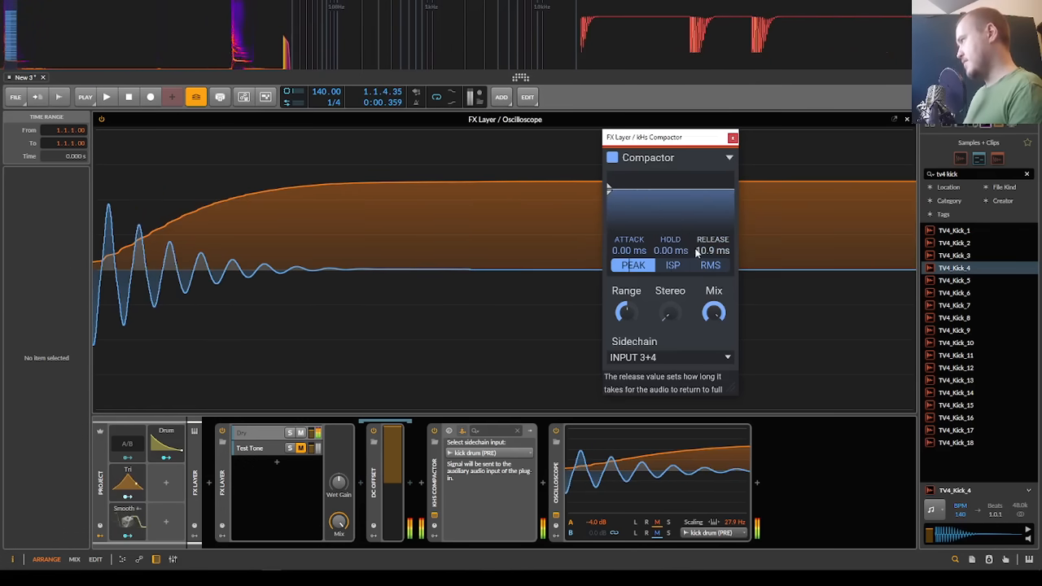
pyautogui.doubleClick(703, 252)
pyautogui.press('space')
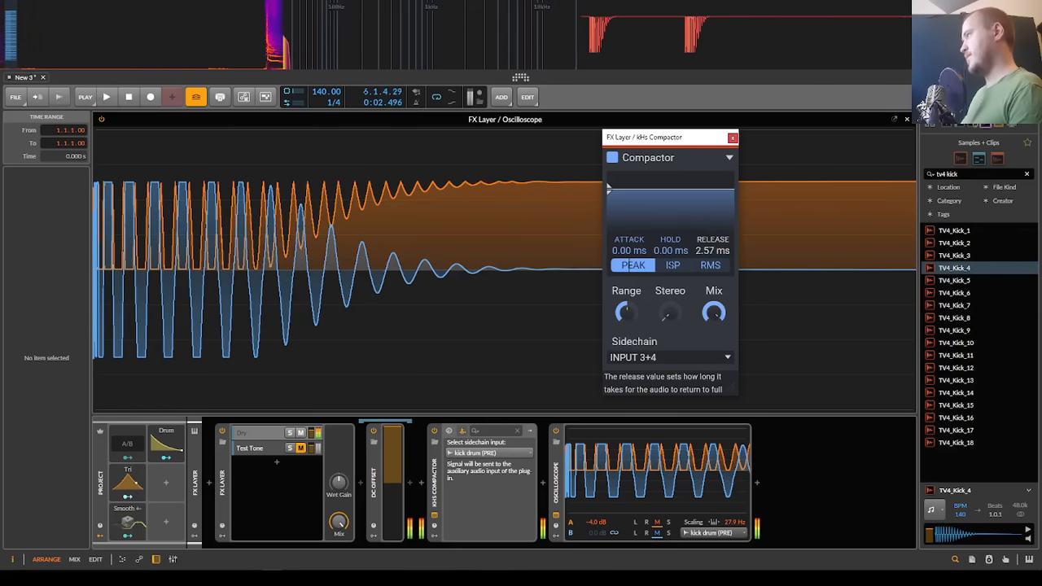
# Step: Raise the Compactor's release time to 4.26 ms while replaying the kick to compare the gain curve
pyautogui.press('space')
pyautogui.moveTo(712, 251); pyautogui.dragTo(712, 241)
pyautogui.press('space')
pyautogui.press('space')
pyautogui.press('space')
pyautogui.press('space')
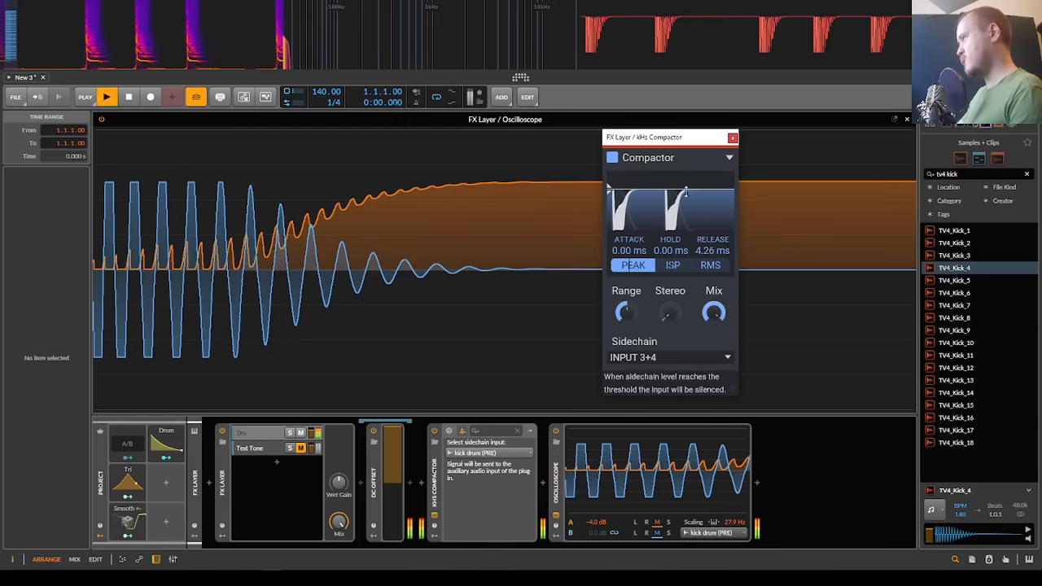
# Step: Set the Compactor's hold to 1.84 ms and release to 8.16 ms, replaying the kick
pyautogui.press('space')
pyautogui.press('space')
pyautogui.moveTo(671, 250); pyautogui.dragTo(712, 253)
pyautogui.press('space')
pyautogui.press('space')
# Step: Collapse the expanded Oscilloscope and switch the FX Layer from the Dry signal to the Test Tone
pyautogui.click(556, 515)
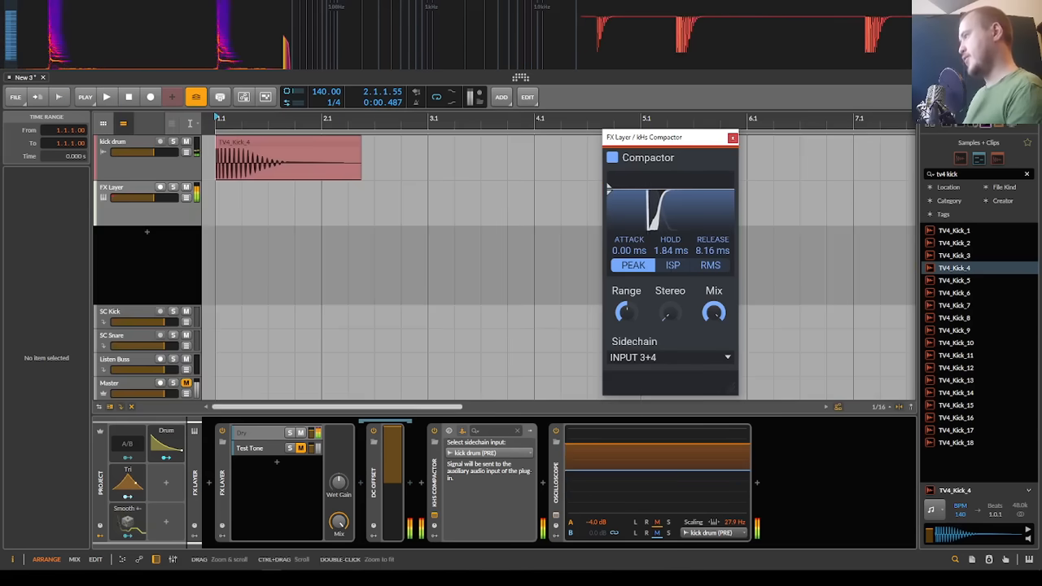
pyautogui.click(301, 432)
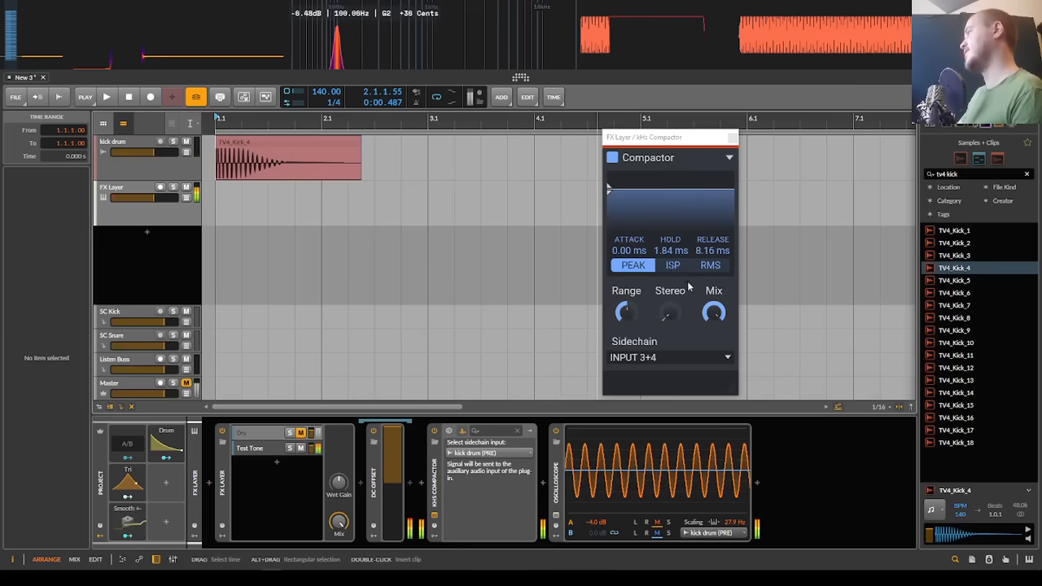
# Step: Reset the Compactor's hold and release to 0.00 ms and play the kick against the test tone with the Master unmuted
pyautogui.moveTo(675, 249); pyautogui.dragTo(675, 281)
pyautogui.moveTo(705, 247); pyautogui.dragTo(705, 281)
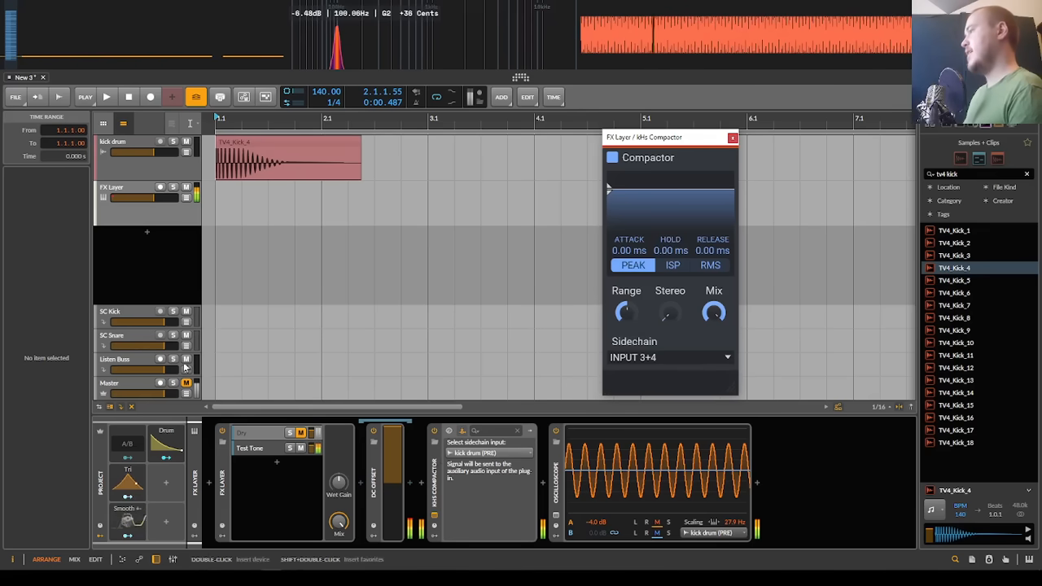
pyautogui.press('space')
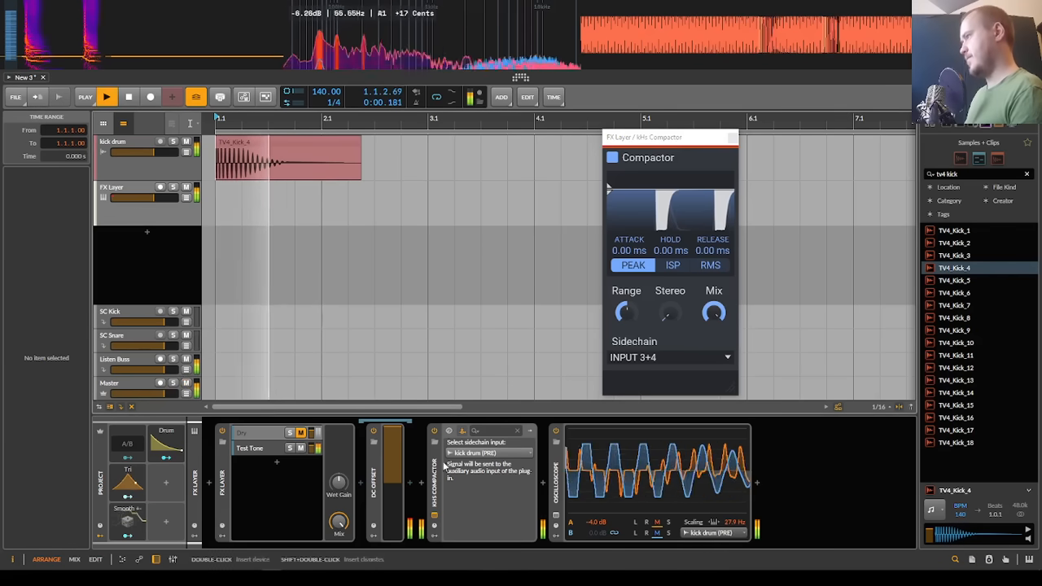
# Step: Set the Compactor's hold to 4.48 ms and release to 33.2 ms, replay the kick, and mute the Master
pyautogui.moveTo(669, 250); pyautogui.dragTo(710, 215)
pyautogui.doubleClick(711, 250)
pyautogui.press('space')
pyautogui.press('space')
pyautogui.press('space')
pyautogui.press('space')
pyautogui.press('space')
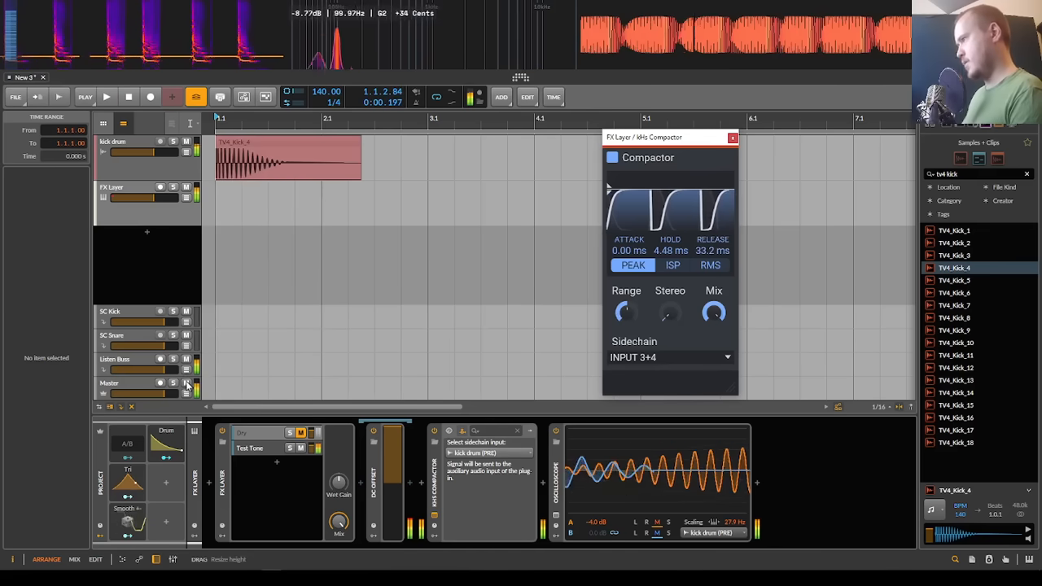
pyautogui.click(187, 384)
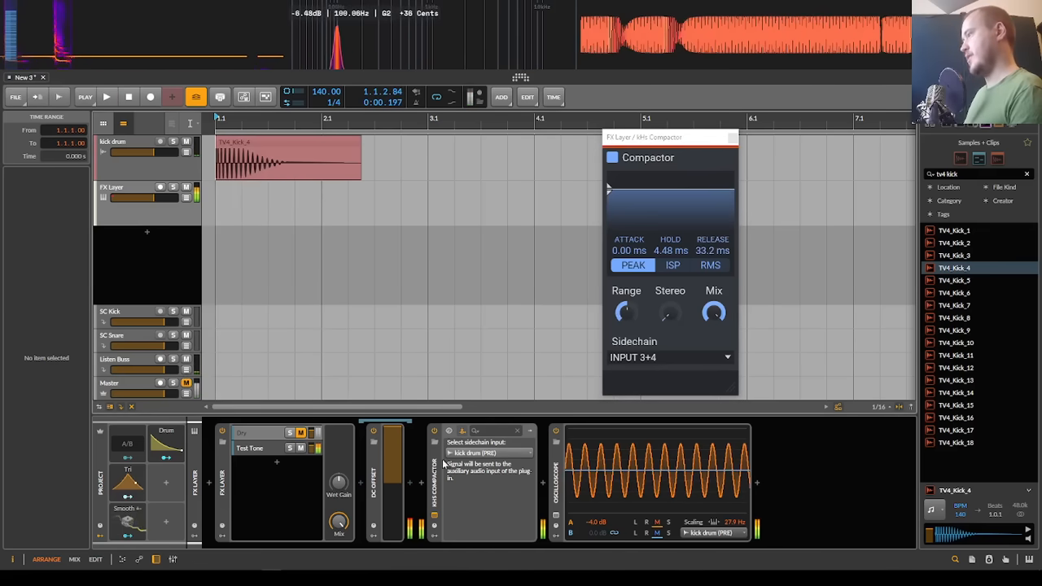
# Step: Switch the FX Layer back to the Dry signal and lower the Compactor's release to 2.53 ms while replaying the kick
pyautogui.click(300, 448)
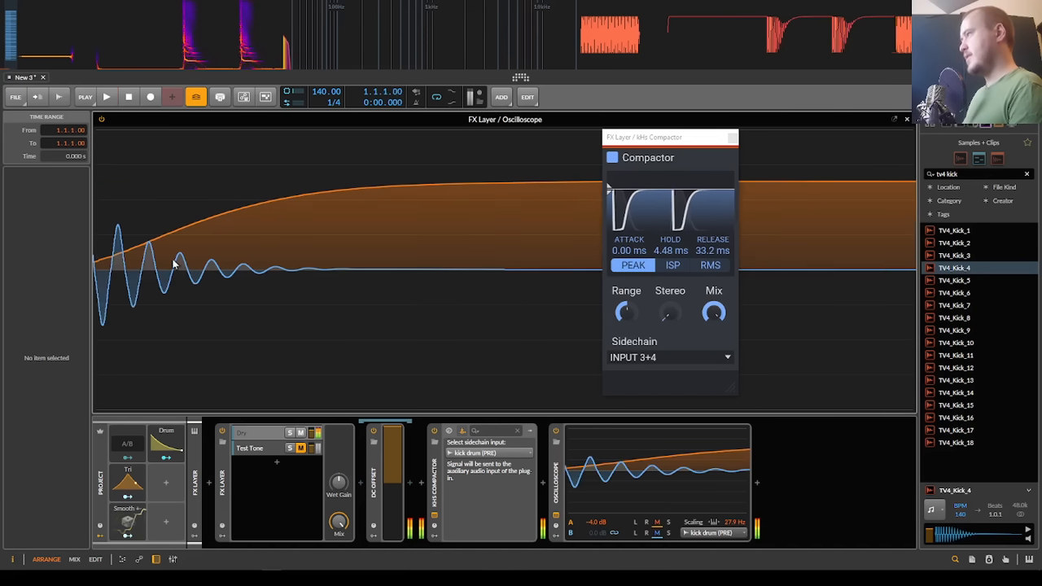
pyautogui.moveTo(712, 251); pyautogui.dragTo(712, 300)
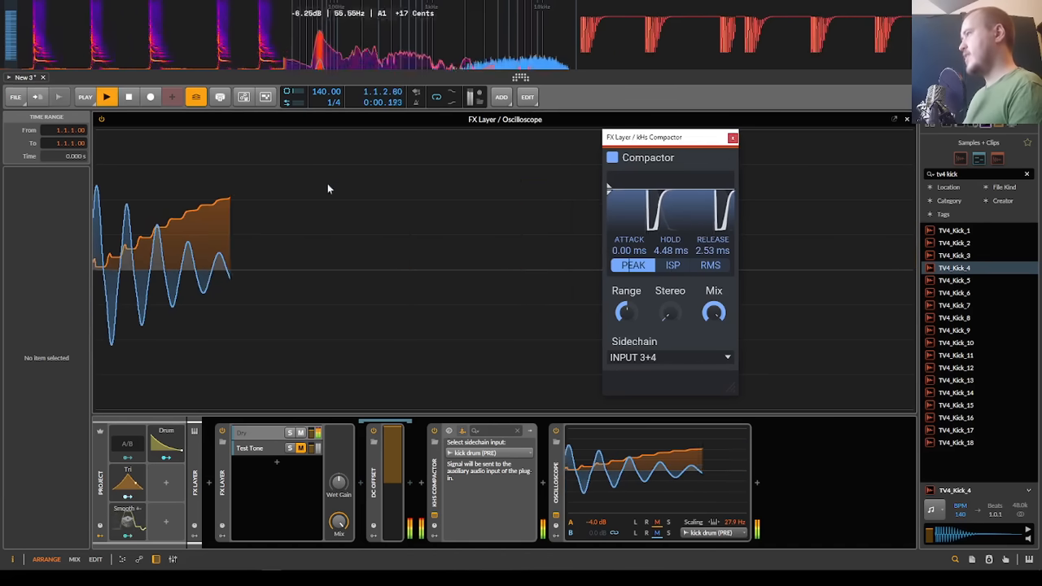
pyautogui.press('Escape')
pyautogui.press('space')
pyautogui.press('space')
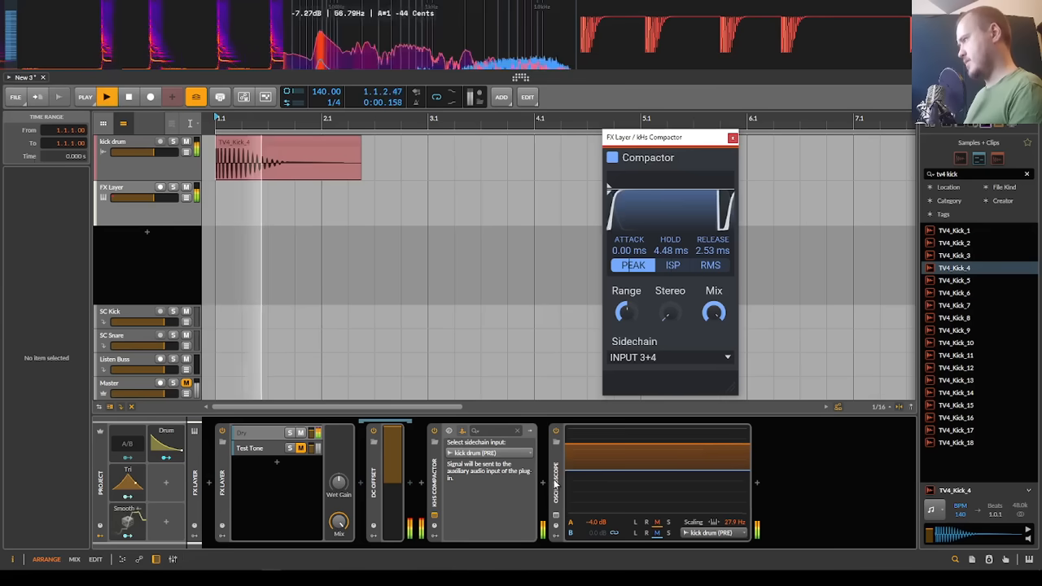
# Step: Set the Oscilloscope's trigger mode to B and replay the kick in its expanded view
pyautogui.click(556, 482)
pyautogui.press('space')
pyautogui.click(78, 242)
pyautogui.press('space')
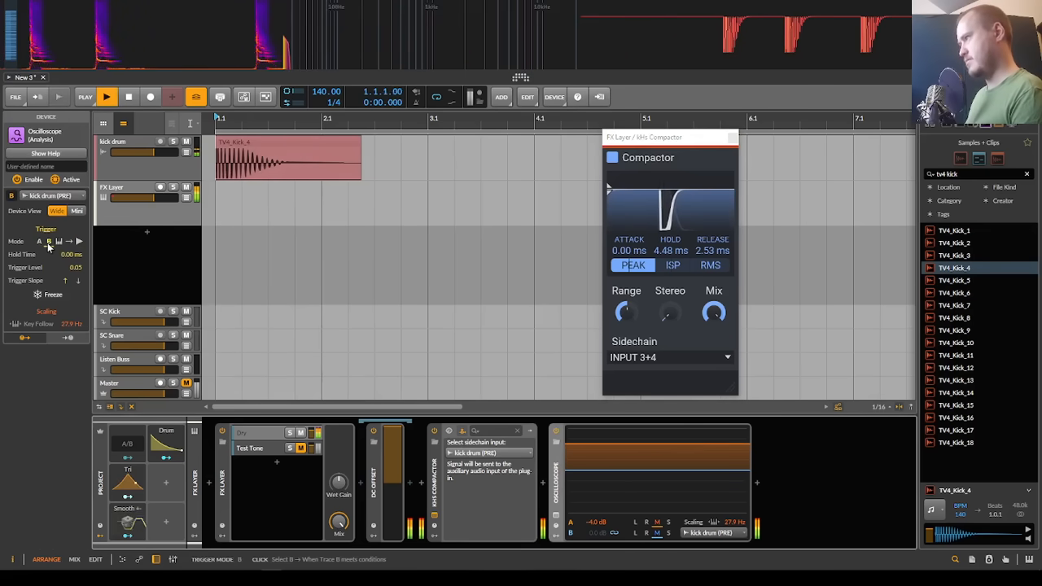
pyautogui.click(48, 242)
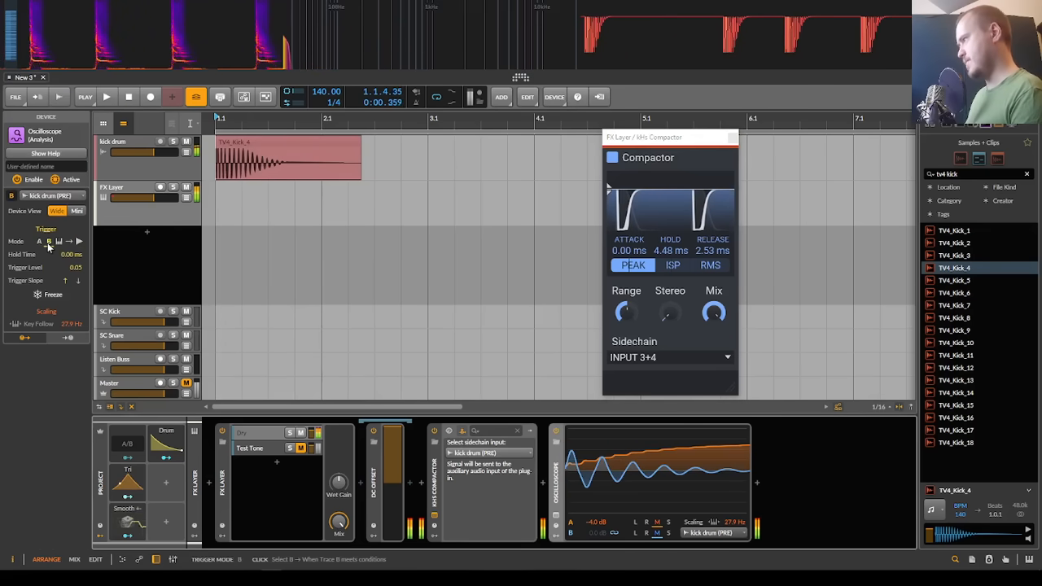
pyautogui.click(557, 504)
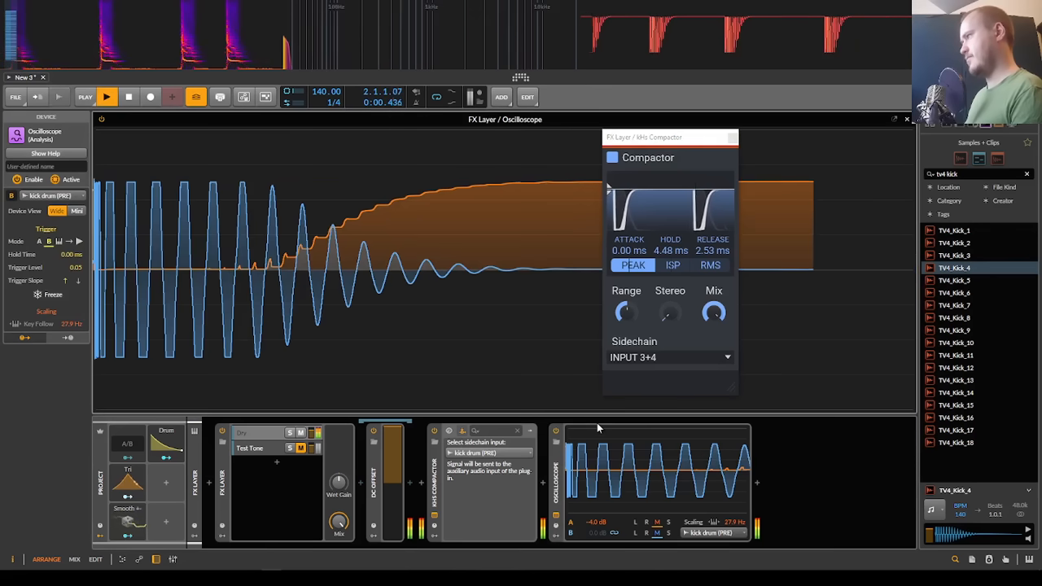
pyautogui.press('space')
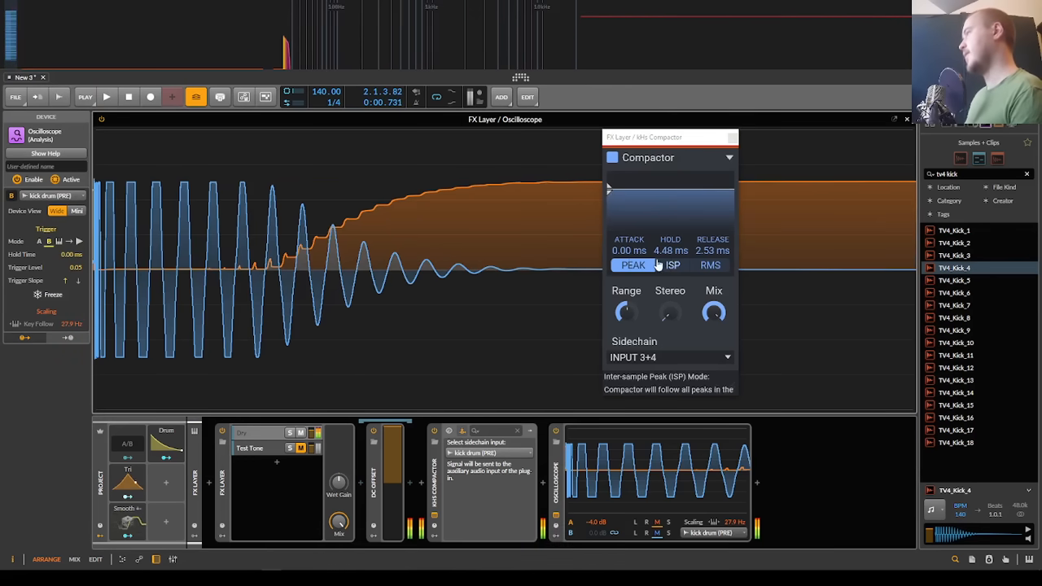
# Step: Shorten the TV4_Kick_4 clip in the arranger and place a shortened duplicate at 2.1.1.00 on the kick drum track
pyautogui.press('Escape')
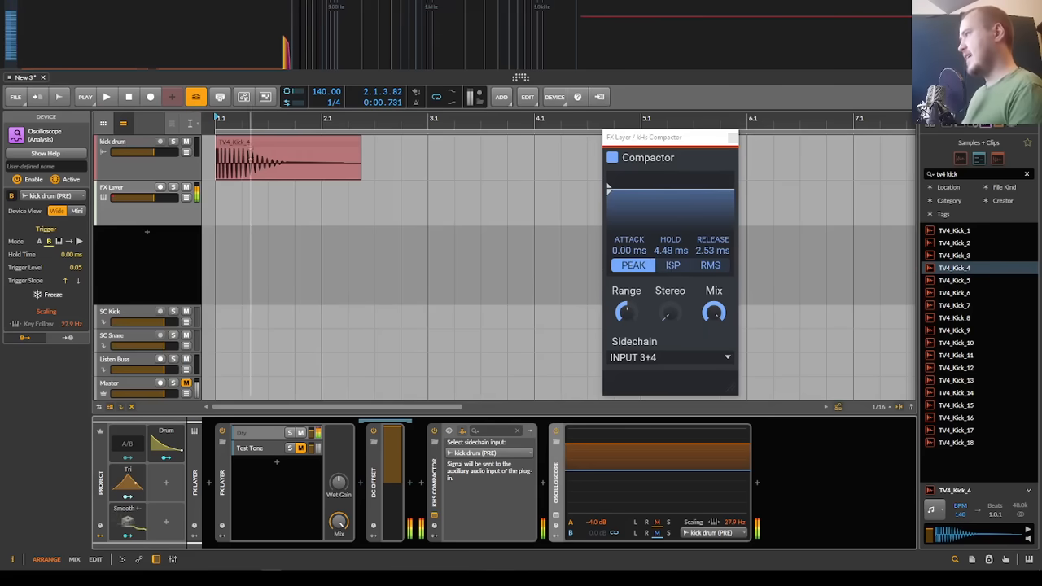
pyautogui.click(241, 142)
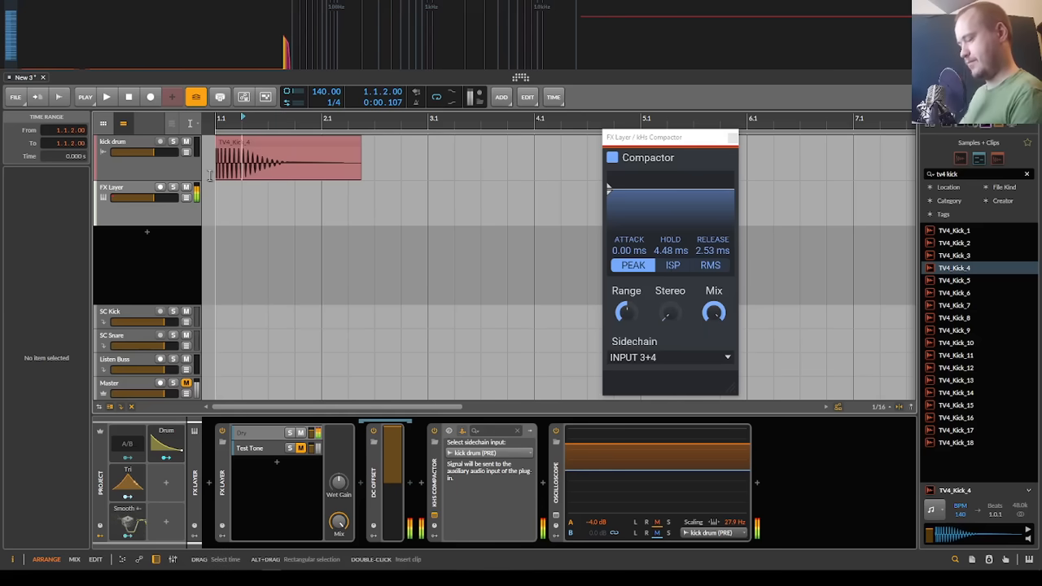
pyautogui.moveTo(234, 146); pyautogui.dragTo(288, 148)
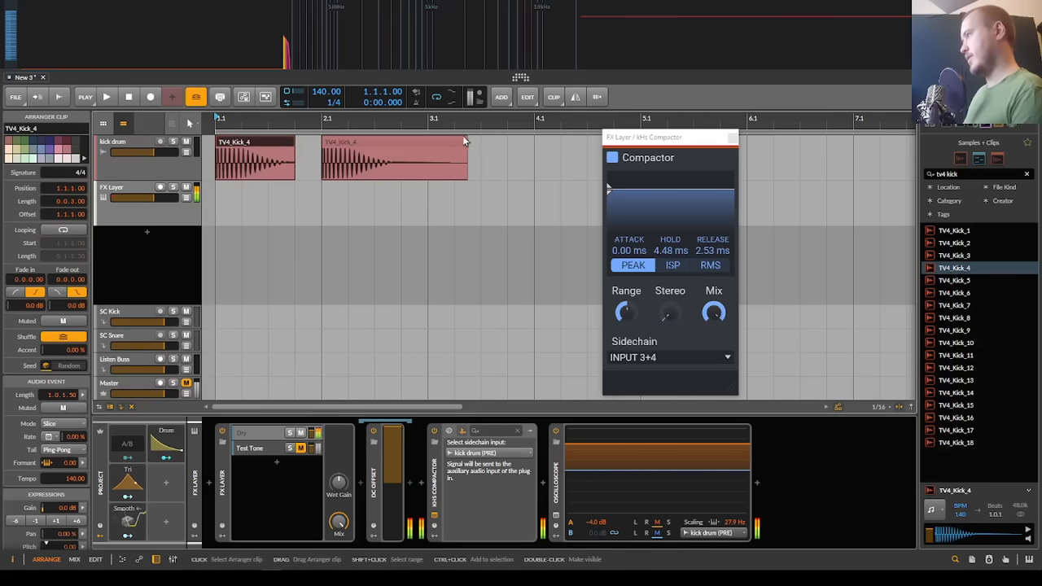
pyautogui.moveTo(465, 140); pyautogui.dragTo(425, 149)
# Step: Replay the two kicks in the expanded Oscilloscope and reset the Compactor's hold and release to 0.00 ms
pyautogui.click(560, 523)
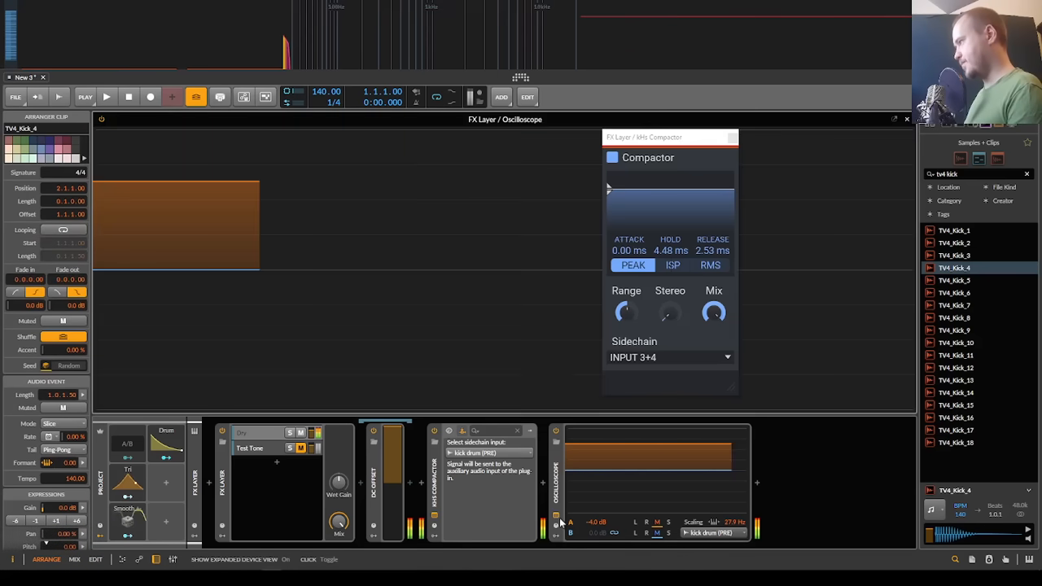
pyautogui.press('space')
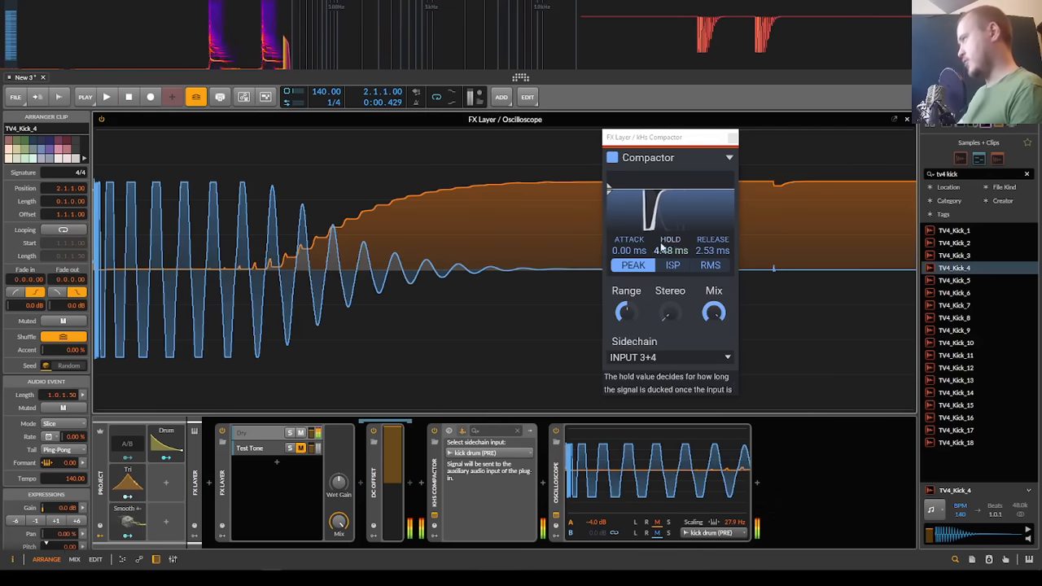
pyautogui.doubleClick(662, 246)
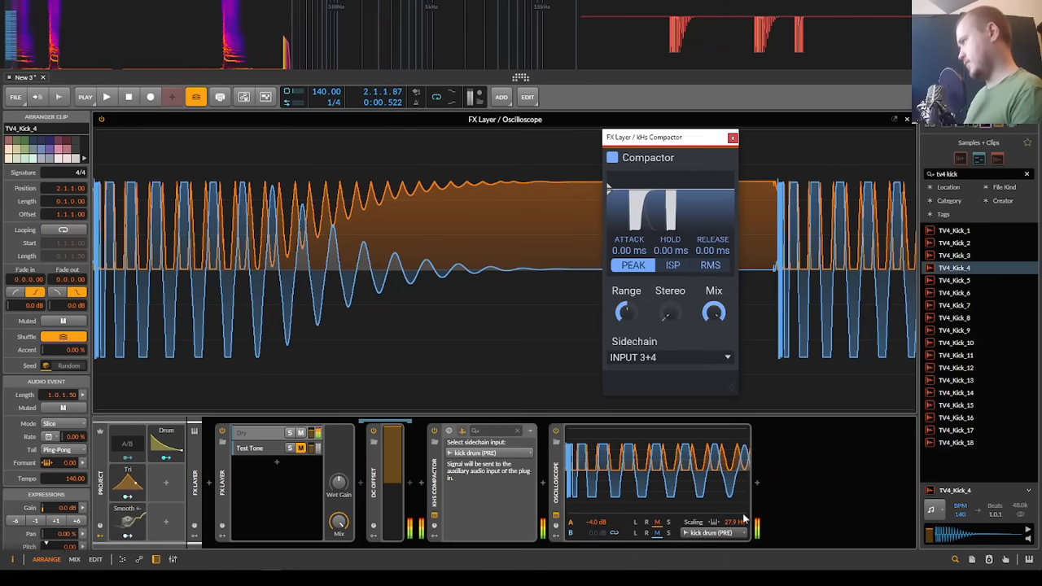
# Step: Lower the Oscilloscope's scaling to 12.2 Hz and replay the kicks to fit both in the trace
pyautogui.moveTo(736, 522); pyautogui.dragTo(736, 553)
pyautogui.press('space')
pyautogui.press('space')
pyautogui.press('space')
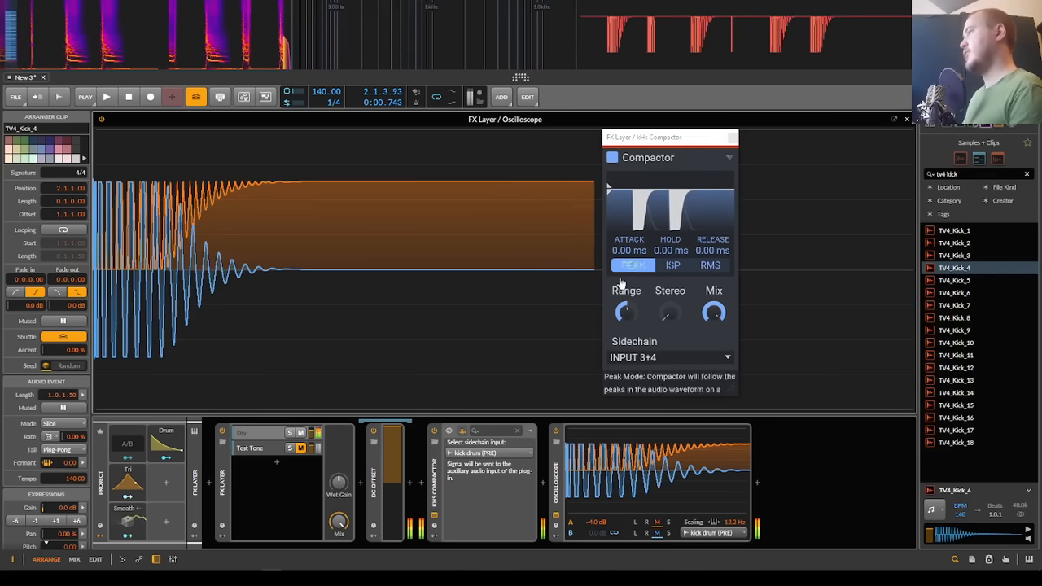
# Step: Check the FX Layer track's latency in the inspector with the kHs Compactor deactivated and reactivated
pyautogui.click(434, 482)
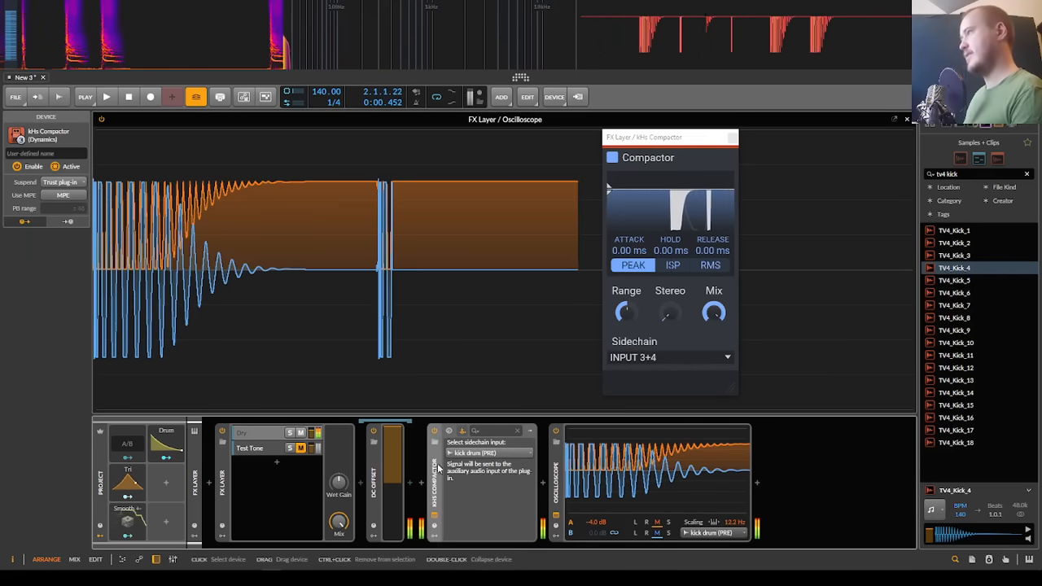
pyautogui.click(197, 476)
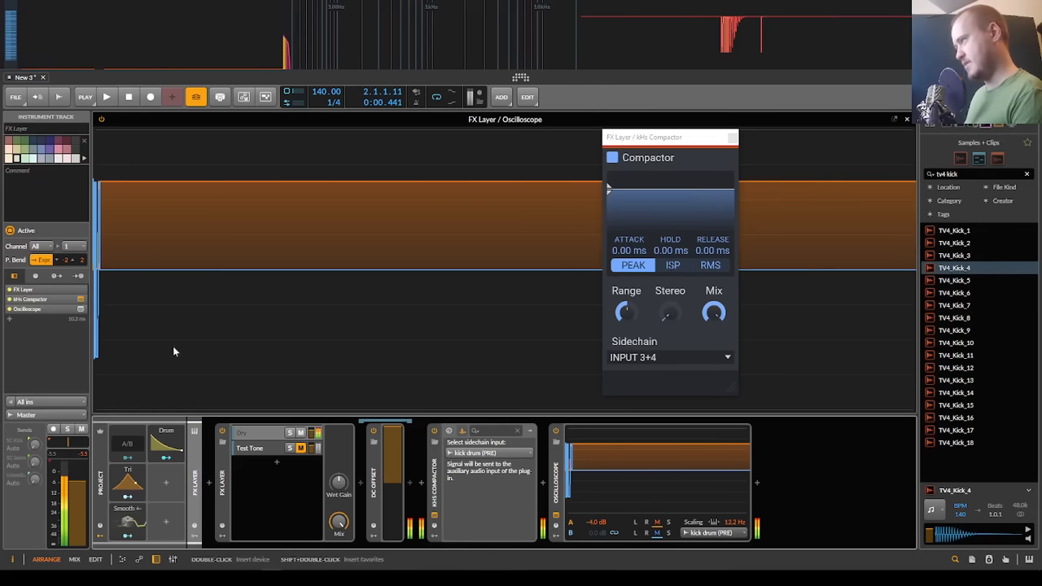
pyautogui.click(434, 431)
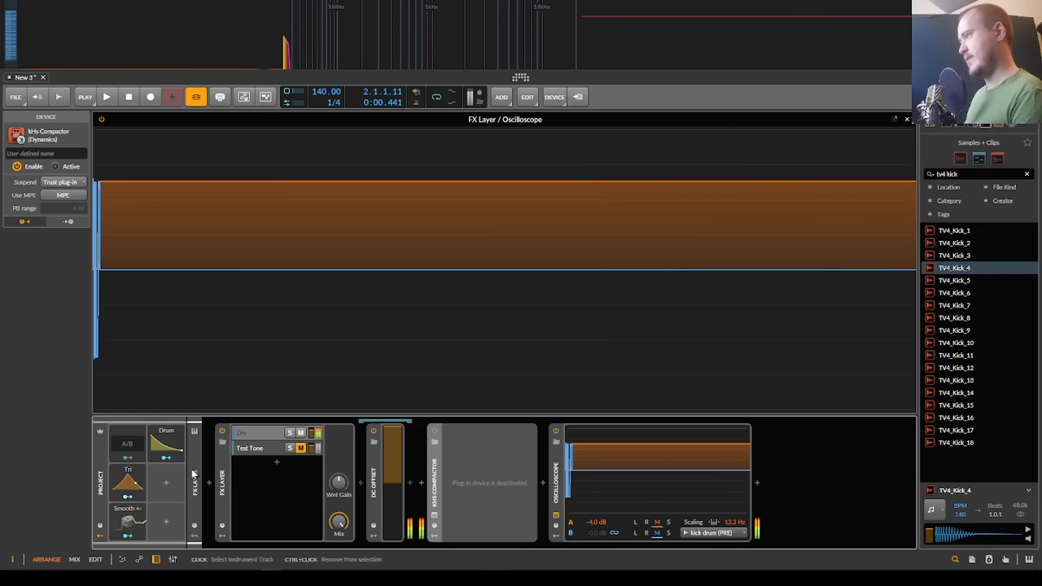
pyautogui.click(433, 485)
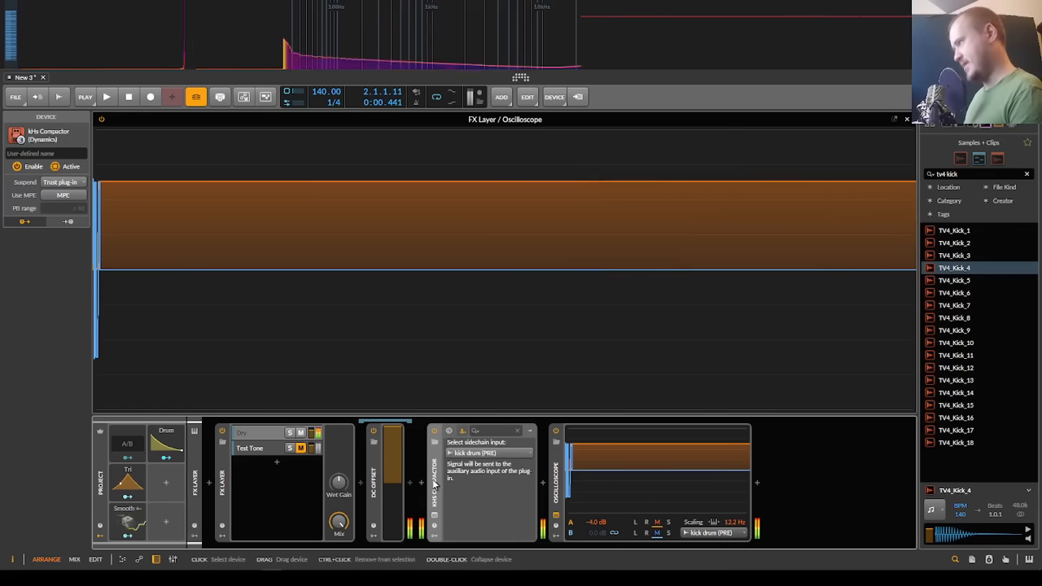
pyautogui.click(199, 471)
# Step: Replay both kicks, reopening the Compactor's plug-in window and moving it away from the second kick's trace
pyautogui.press('space')
pyautogui.press('space')
pyautogui.press('space')
pyautogui.press('space')
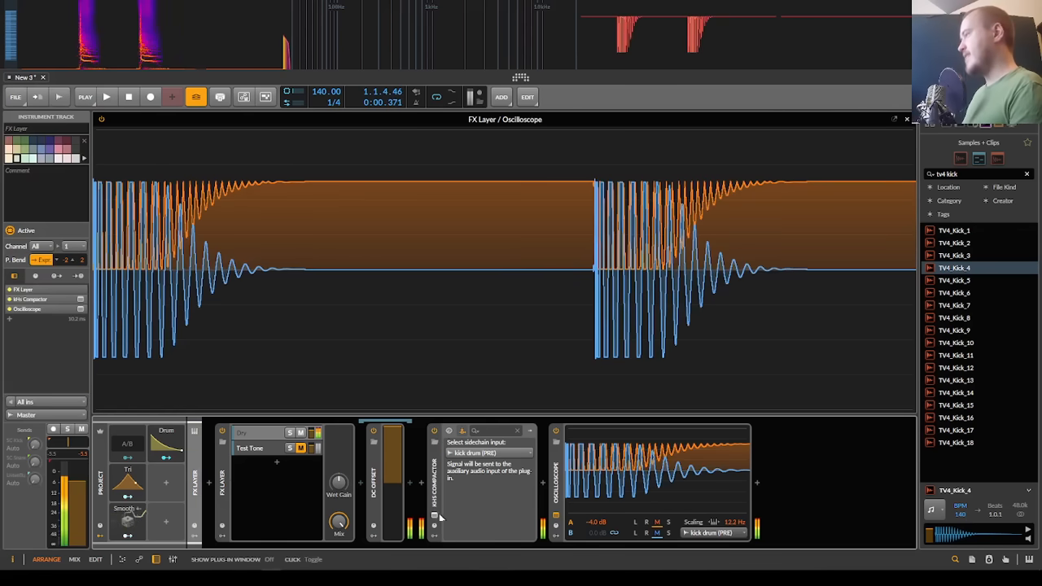
pyautogui.click(435, 514)
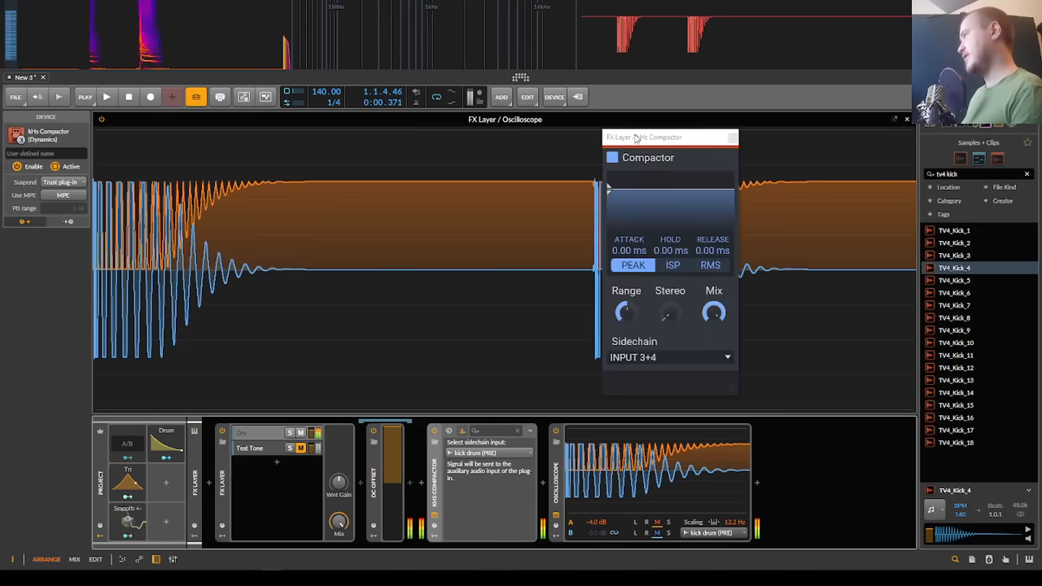
pyautogui.moveTo(635, 138); pyautogui.dragTo(730, 136)
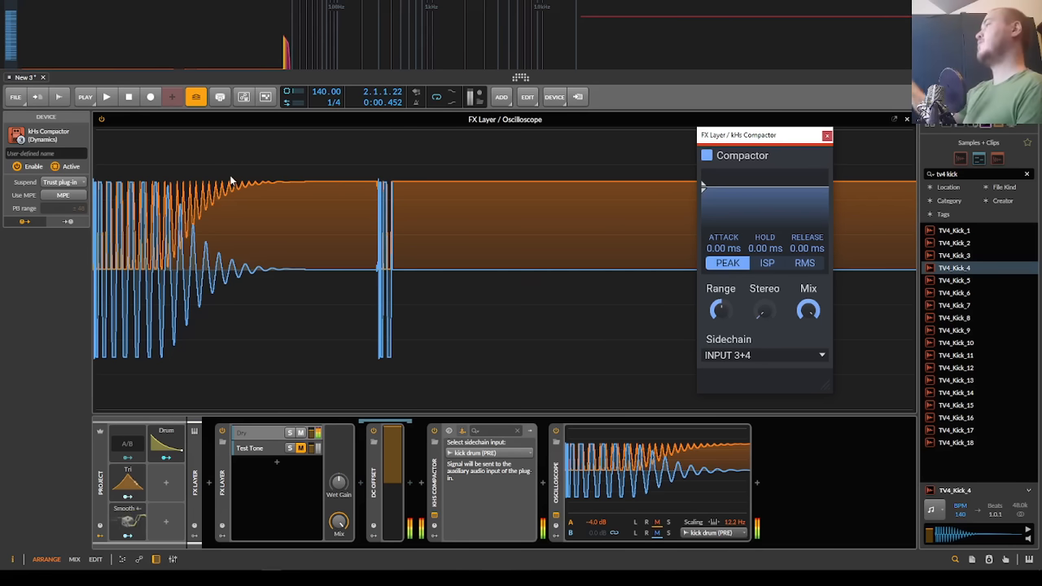
pyautogui.press('space')
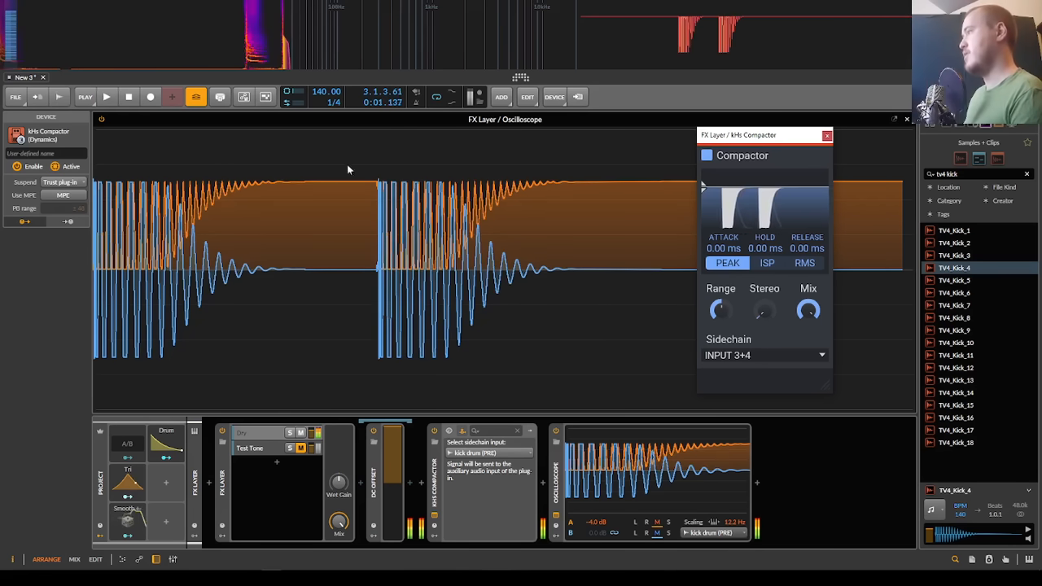
pyautogui.press('space')
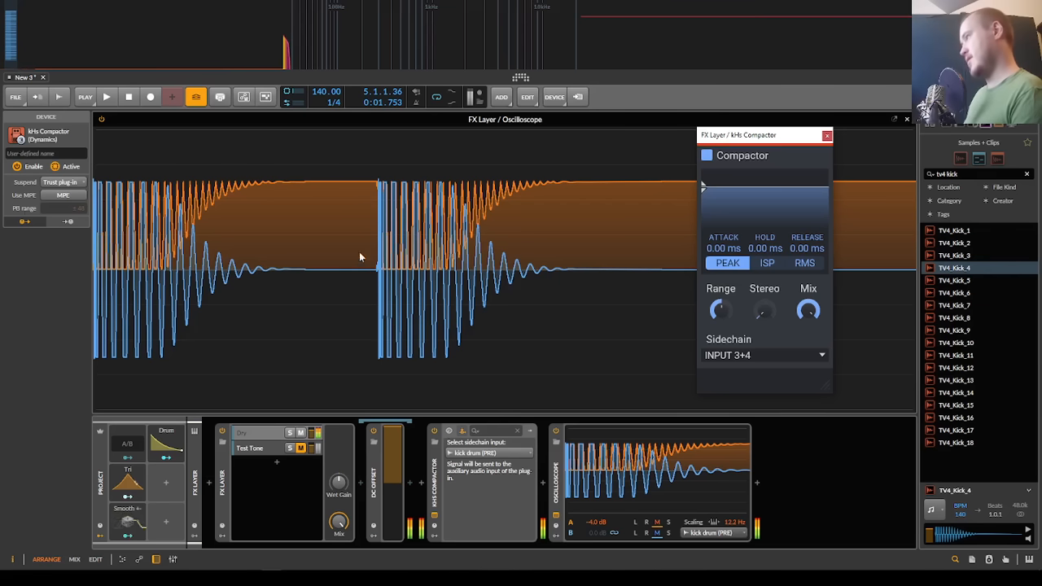
# Step: Raise the Compactor's attack time to 6.14 ms and replay both kicks to examine the ducking onset
pyautogui.press('space')
pyautogui.moveTo(724, 248); pyautogui.dragTo(724, 214)
pyautogui.press('space')
pyautogui.press('space')
pyautogui.press('space')
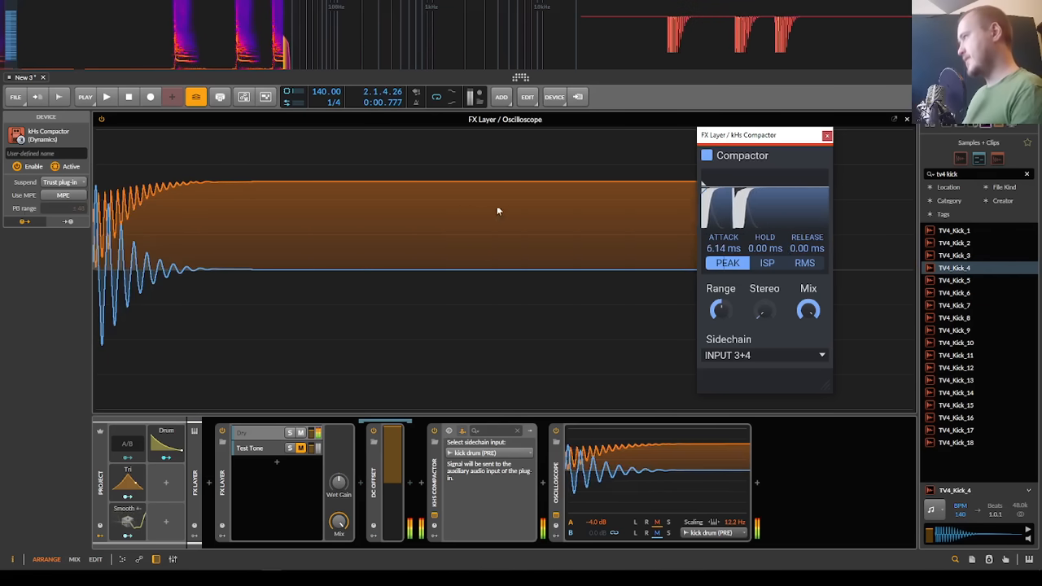
pyautogui.press('space')
pyautogui.press('space')
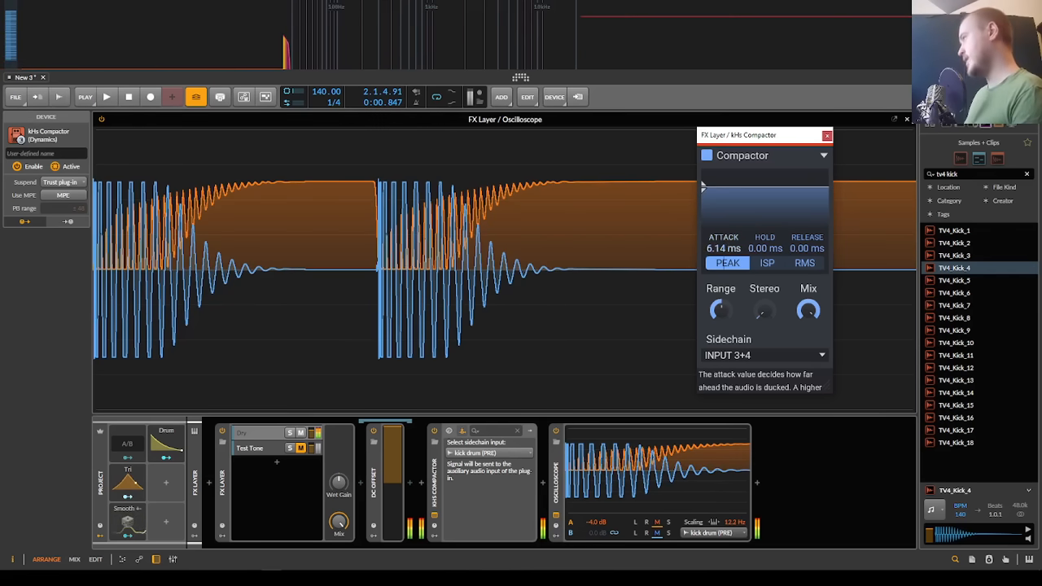
# Step: Compare the kick playback with the Compactor's attack reset to 0.00 ms and with it raised to 10.0 ms
pyautogui.press('space')
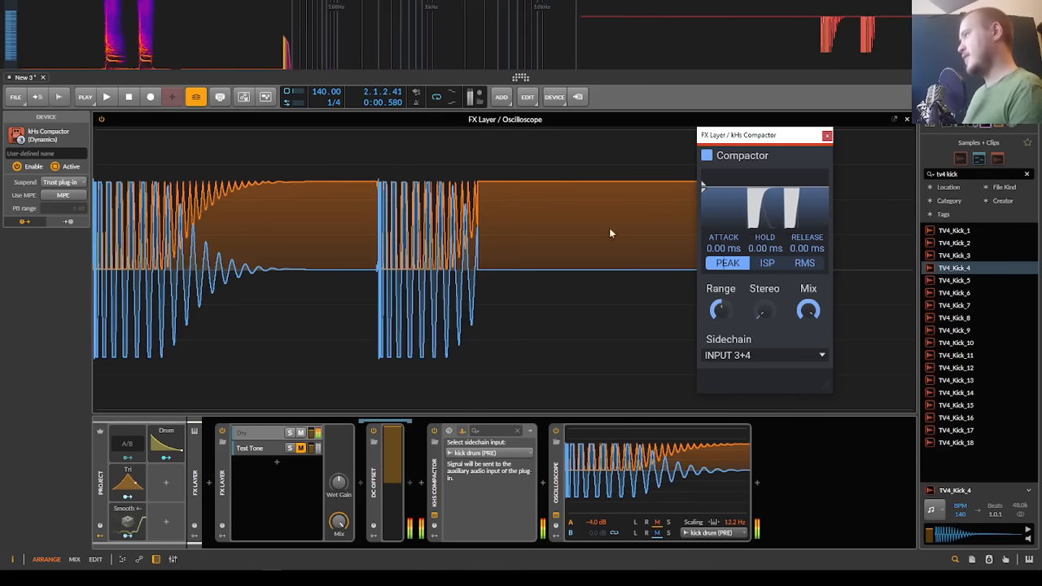
pyautogui.press('space')
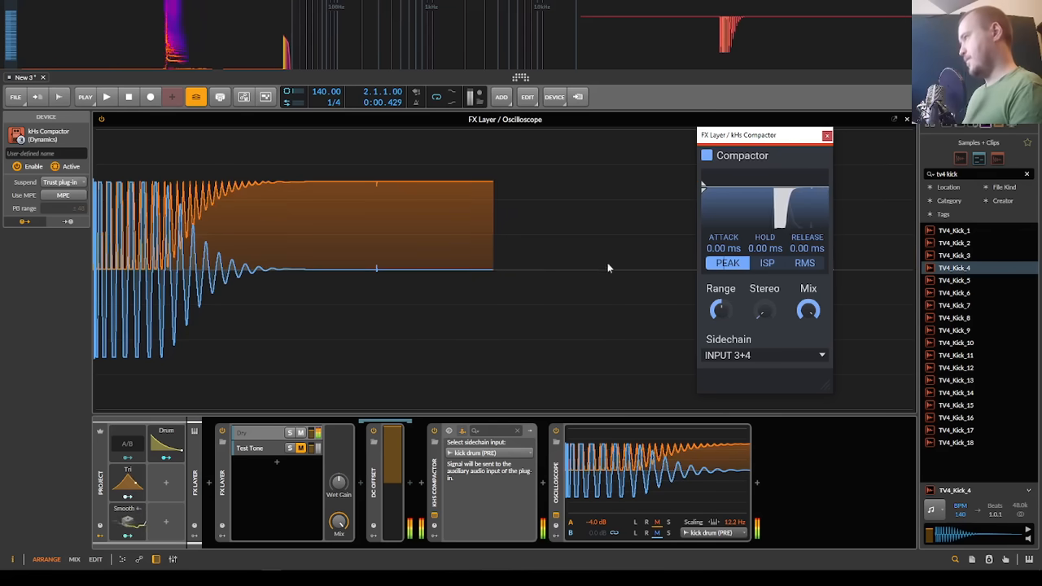
pyautogui.moveTo(723, 249); pyautogui.dragTo(727, 230)
pyautogui.press('space')
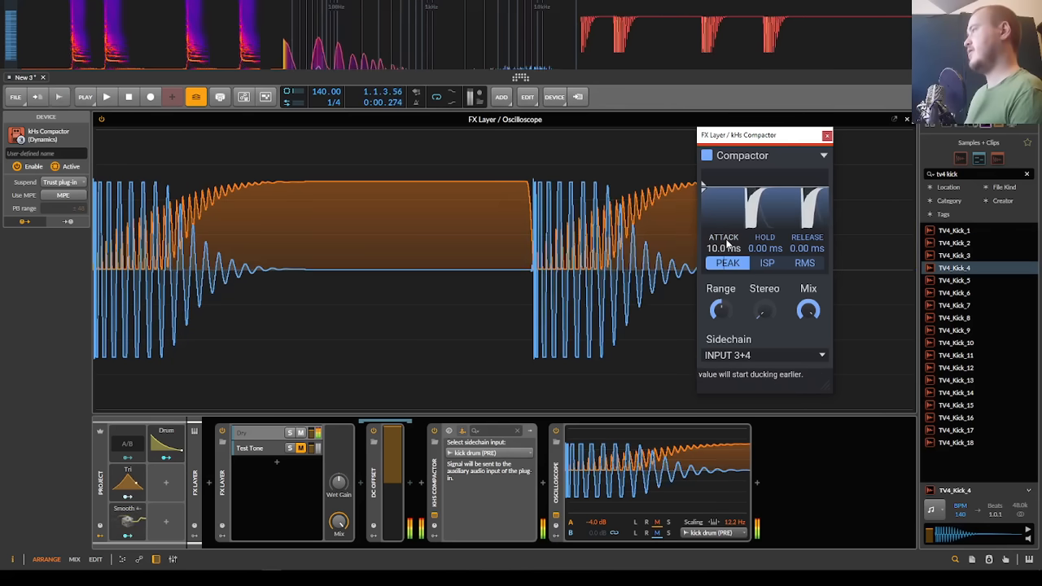
# Step: Set the Compactor's hold time to 6.63 ms and replay both kicks to examine the smoothed ducking curve
pyautogui.press('space')
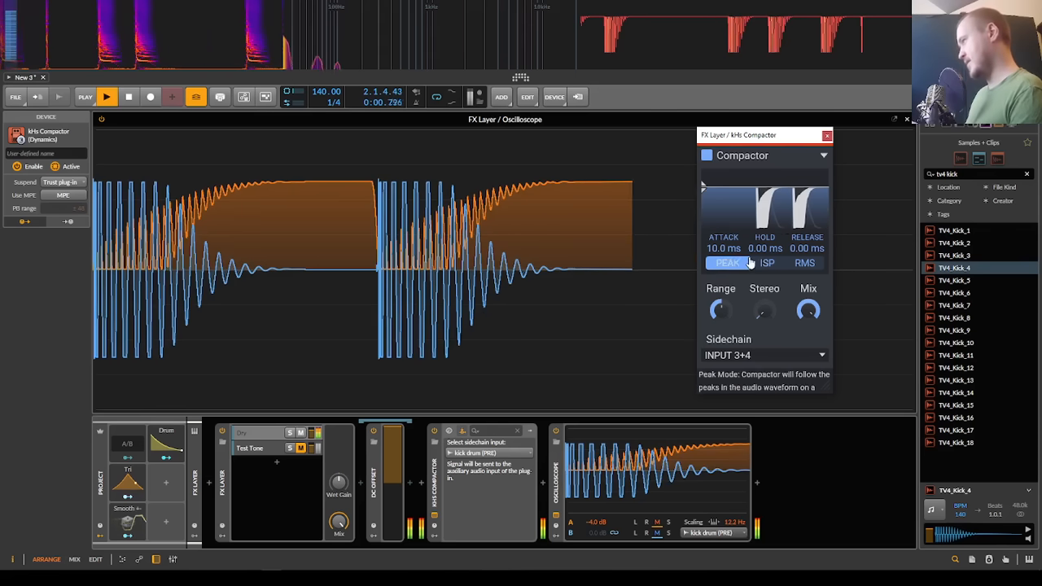
pyautogui.moveTo(764, 249); pyautogui.dragTo(764, 242)
pyautogui.press('space')
pyautogui.press('space')
pyautogui.press('space')
pyautogui.press('space')
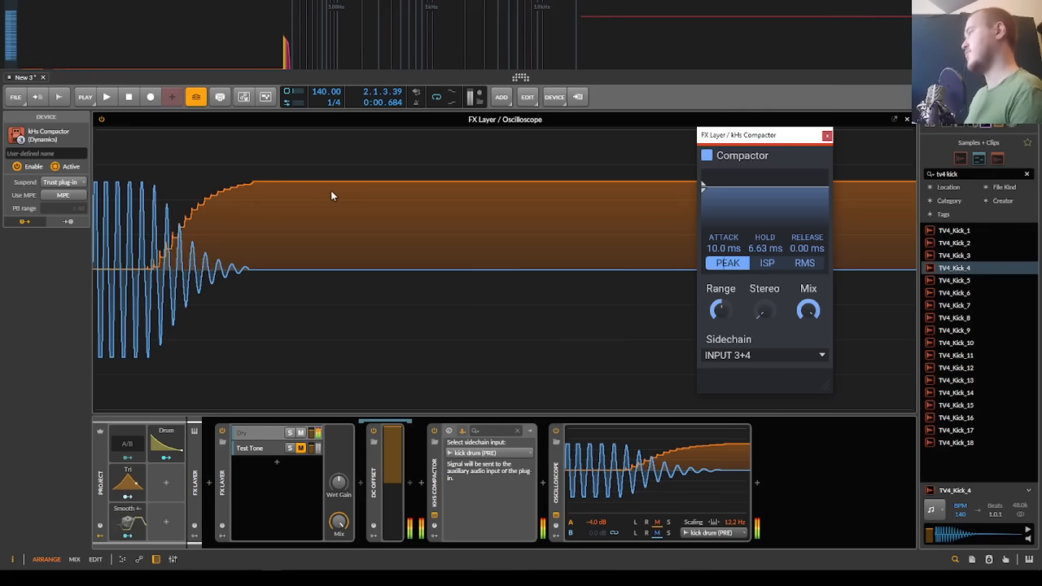
# Step: Compare the kick playback with the Compactor's release raised to 119 ms and with it reset to 0.00 ms
pyautogui.moveTo(821, 237)
pyautogui.moveTo(806, 247)
pyautogui.mouseDown()
pyautogui.moveTo(806, 216)
pyautogui.moveTo(805, 256)
pyautogui.mouseUp()
pyautogui.press('space')
pyautogui.press('space')
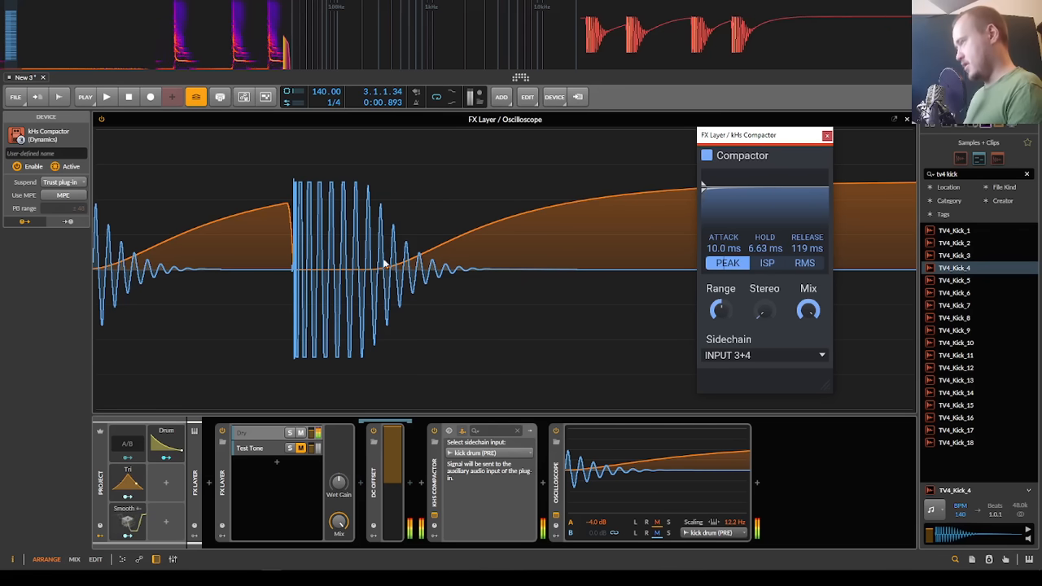
pyautogui.moveTo(805, 248)
pyautogui.mouseDown()
pyautogui.moveTo(812, 262)
pyautogui.moveTo(806, 252)
pyautogui.mouseUp()
pyautogui.press('space')
pyautogui.press('space')
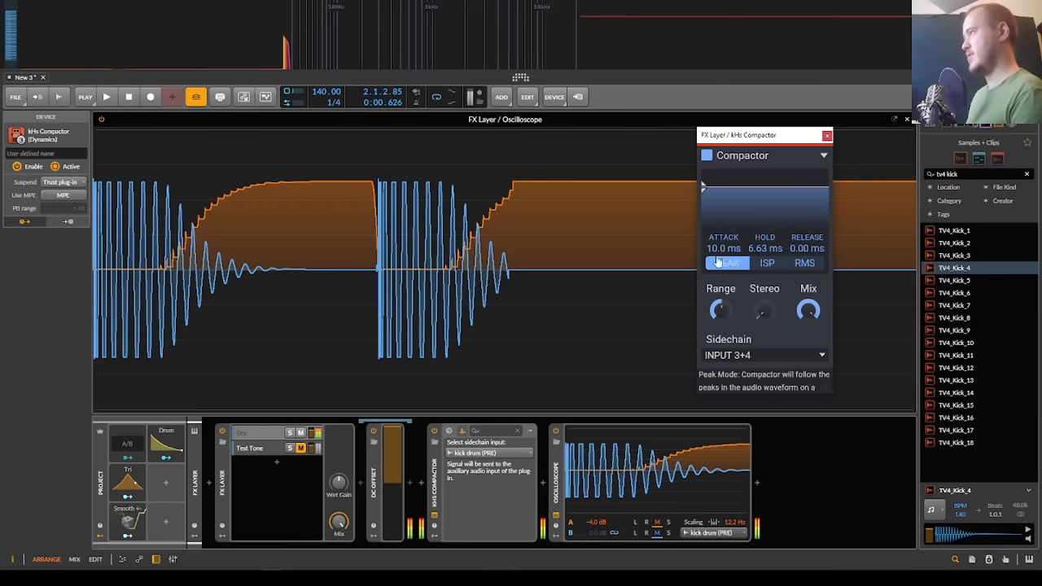
# Step: Set the Compactor's release to 2.00 ms, replay both kicks, and close the Oscilloscope's expanded view
pyautogui.moveTo(796, 249); pyautogui.dragTo(796, 232)
pyautogui.press('space')
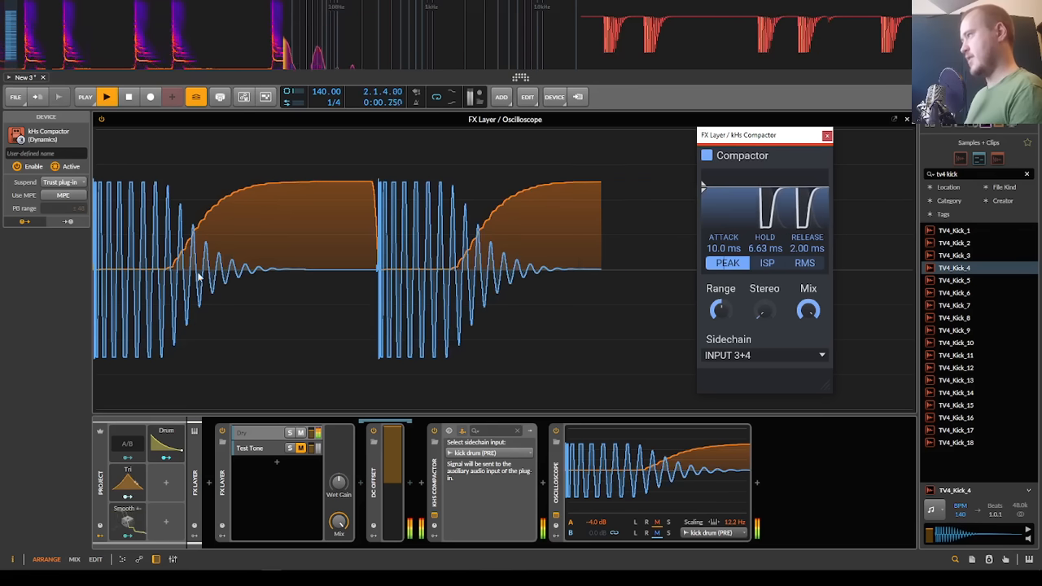
pyautogui.press('space')
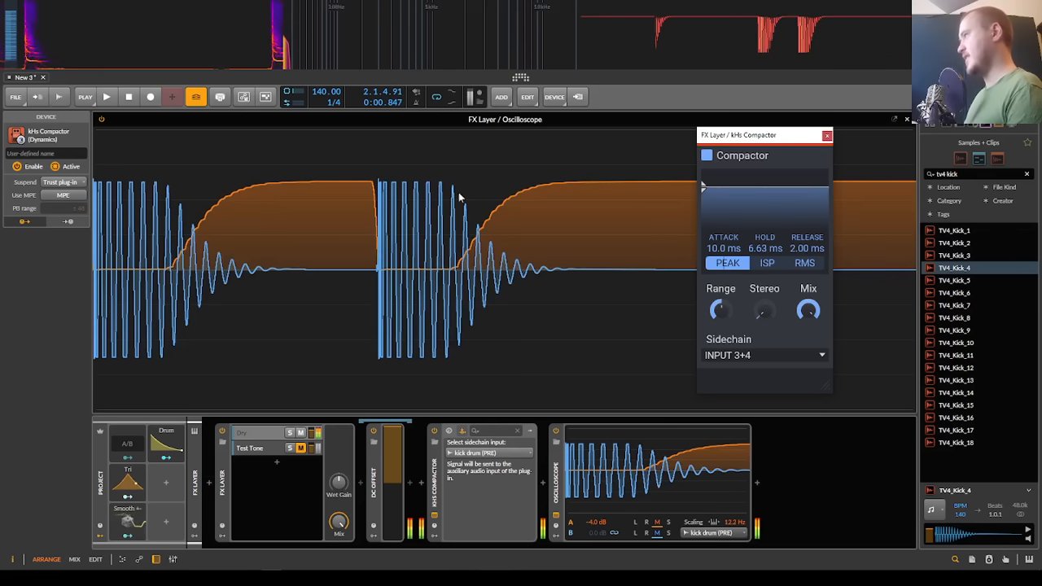
pyautogui.press('Escape')
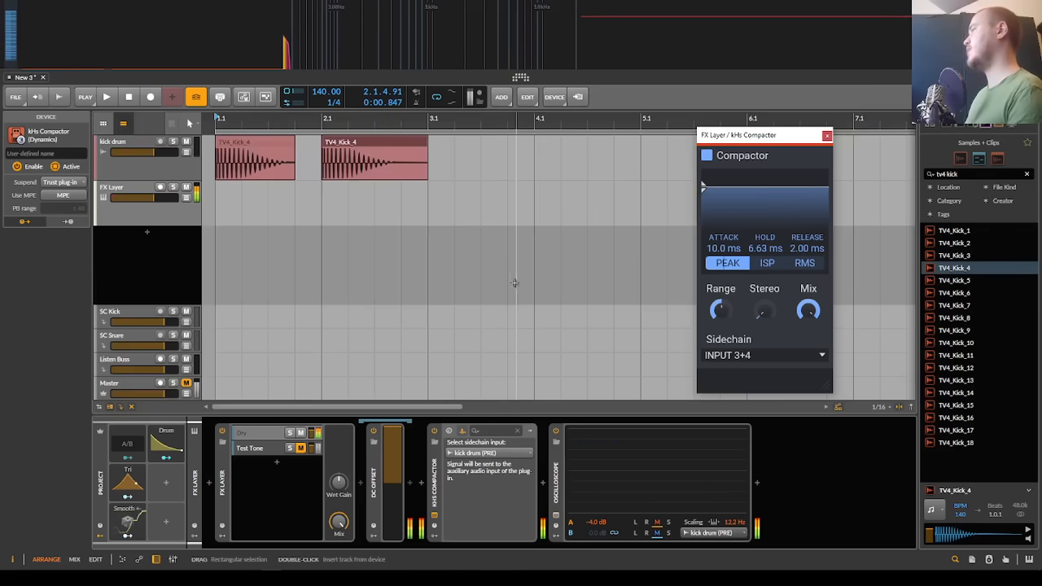
# Step: Place the playback start at 1.1.1.00 and select the FX Layer track to view its latency in the inspector
pyautogui.scroll(3, 206, 158)
pyautogui.click(206, 158)
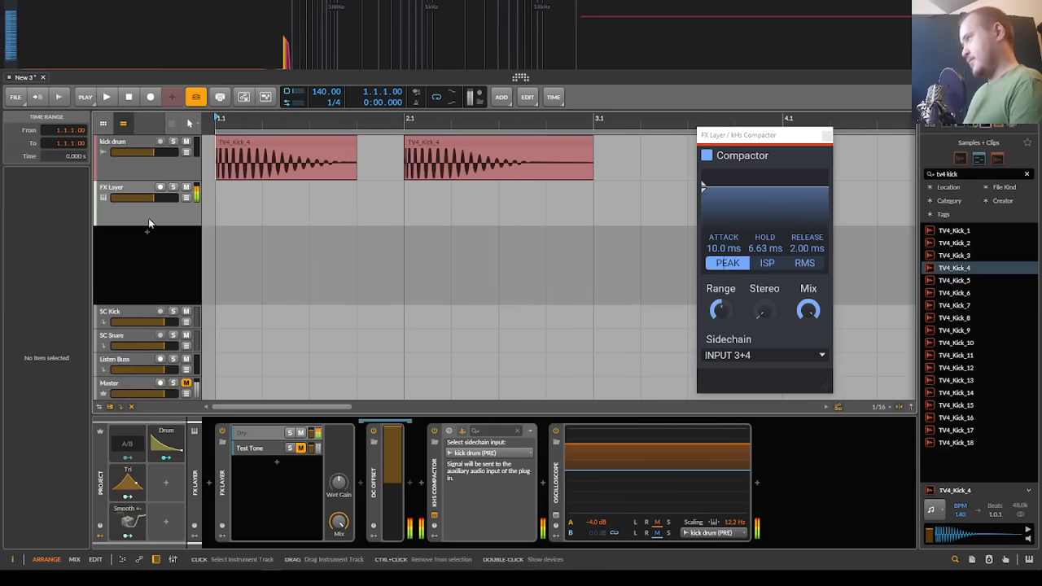
pyautogui.click(152, 173)
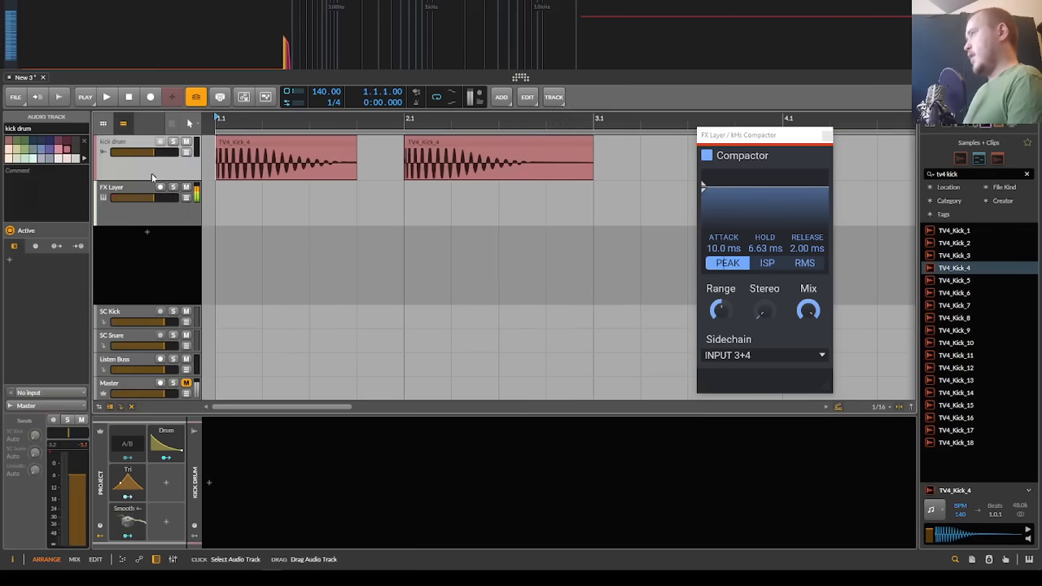
pyautogui.click(178, 225)
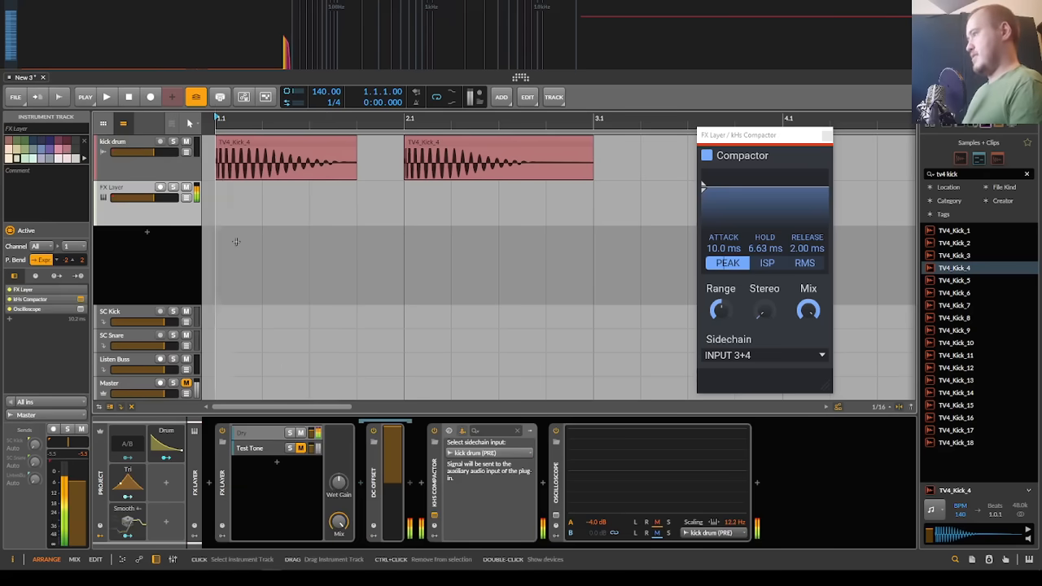
# Step: Cycle the Compactor's detection mode through ISP and RMS back to PEAK, and replay the kicks
pyautogui.click(766, 267)
pyautogui.click(817, 267)
pyautogui.click(737, 268)
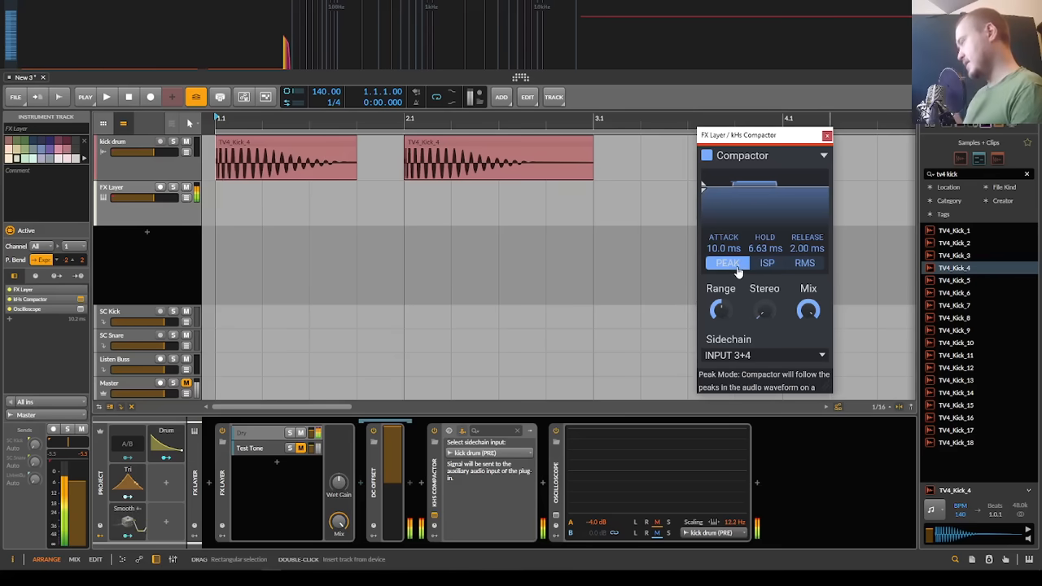
pyautogui.press('space')
# Step: Reset the Compactor's attack, hold and release to 0.00 ms and switch its detection mode to ISP
pyautogui.press('space')
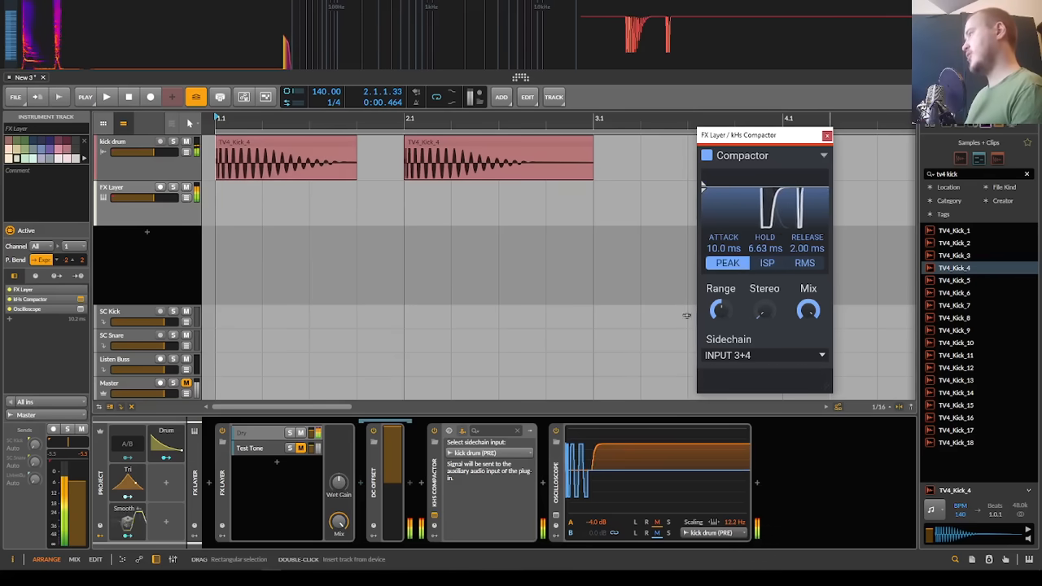
pyautogui.press('space')
pyautogui.press('space')
pyautogui.moveTo(765, 247); pyautogui.dragTo(765, 293)
pyautogui.moveTo(712, 246); pyautogui.dragTo(712, 302)
pyautogui.moveTo(808, 248); pyautogui.dragTo(808, 285)
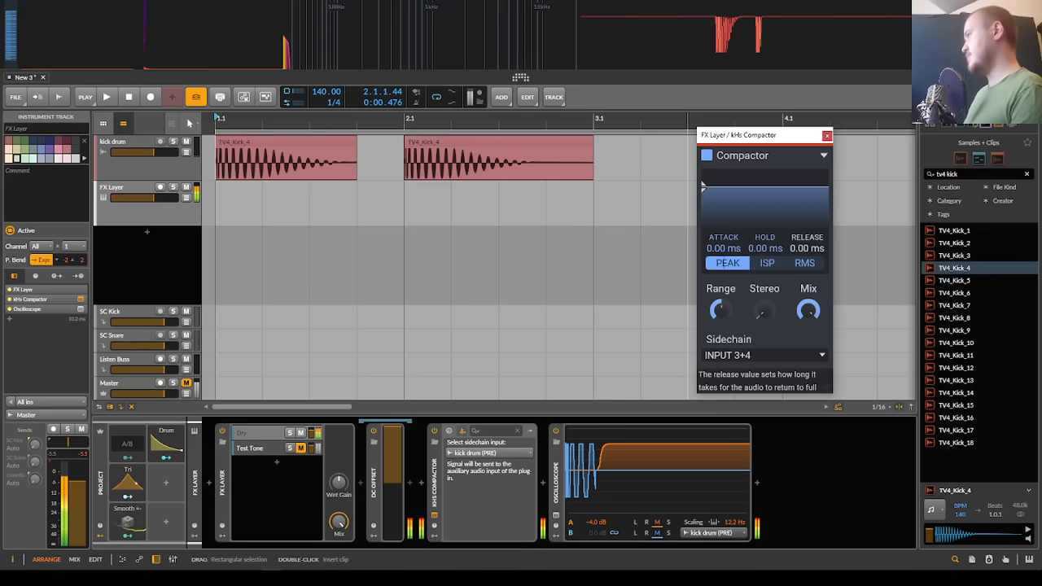
pyautogui.click(762, 267)
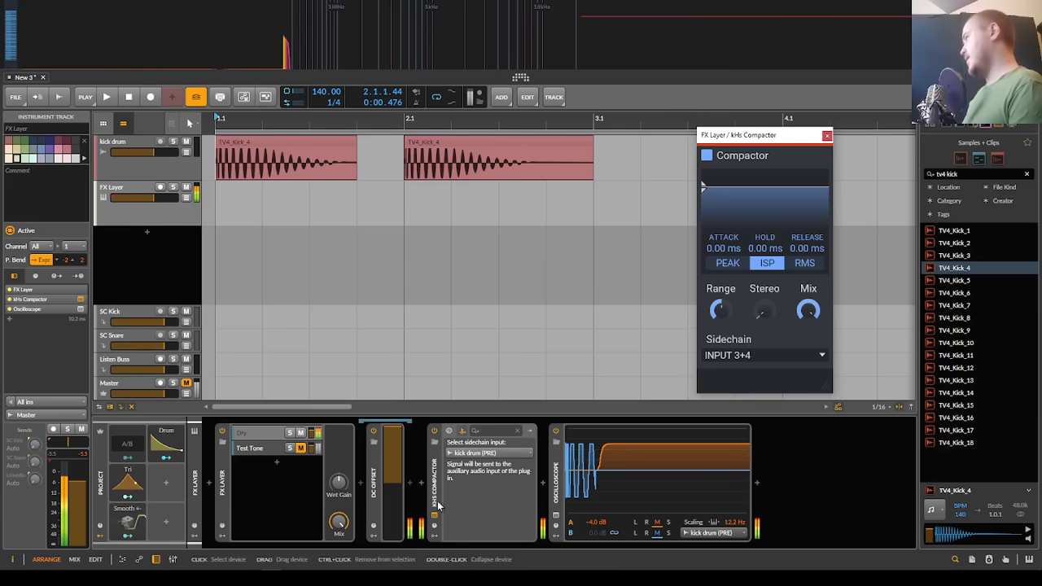
# Step: Try splitting the first kick clip at 1.1.1.22 and 1.1.1.23 to isolate a point on one waveform peak
pyautogui.scroll(10, 250, 149)
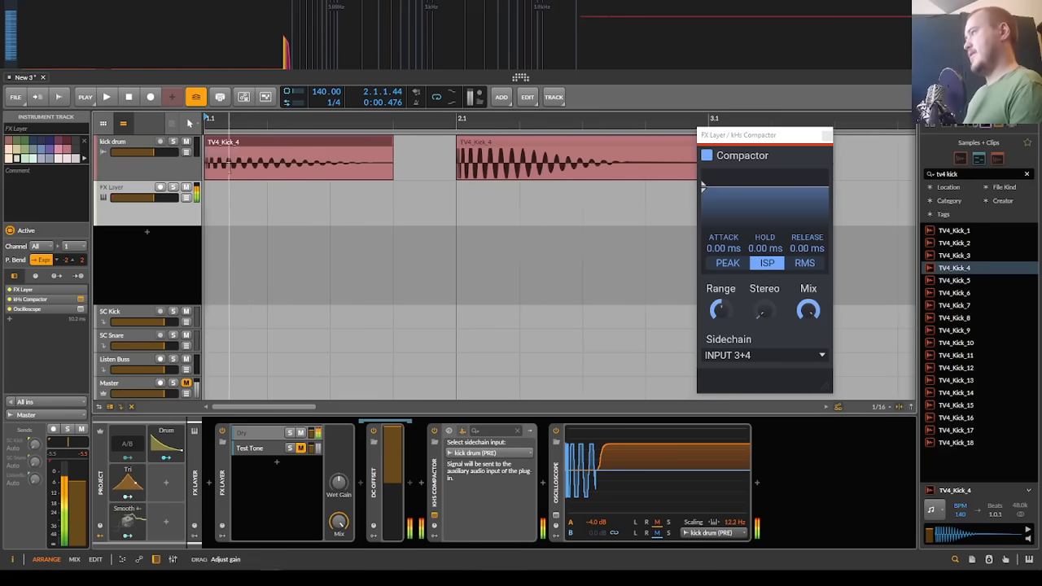
pyautogui.scroll(-10, 251, 158)
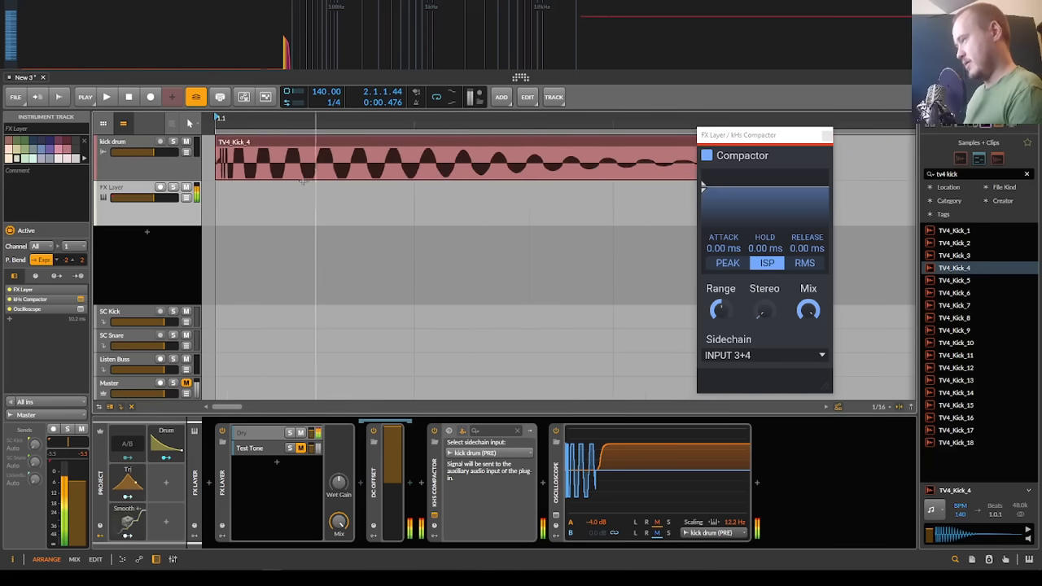
pyautogui.click(216, 175)
pyautogui.scroll(10, 220, 163)
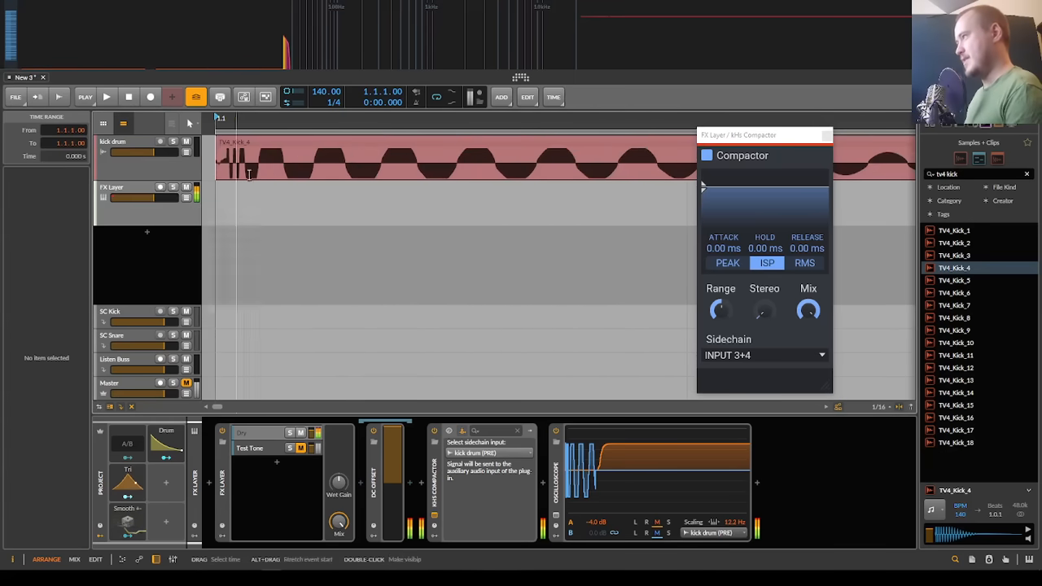
pyautogui.click(324, 154)
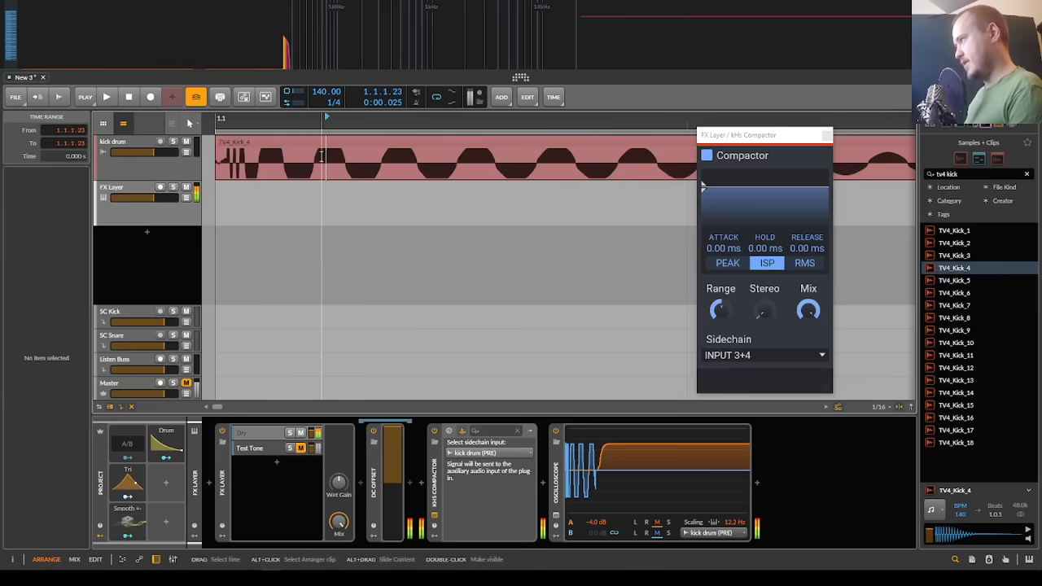
pyautogui.click(324, 156)
pyautogui.hotkey('ctrl', 'e')
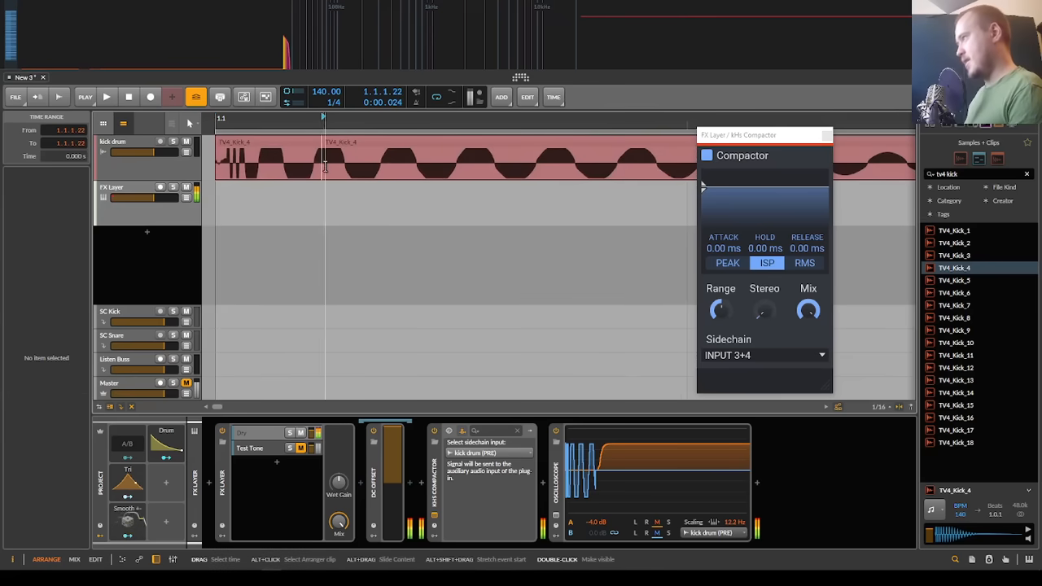
pyautogui.click(325, 167)
pyautogui.hotkey('ctrl', 'e')
# Step: Examine the short clip segment between the two splits up close, and undo both splits
pyautogui.scroll(5, 323, 163)
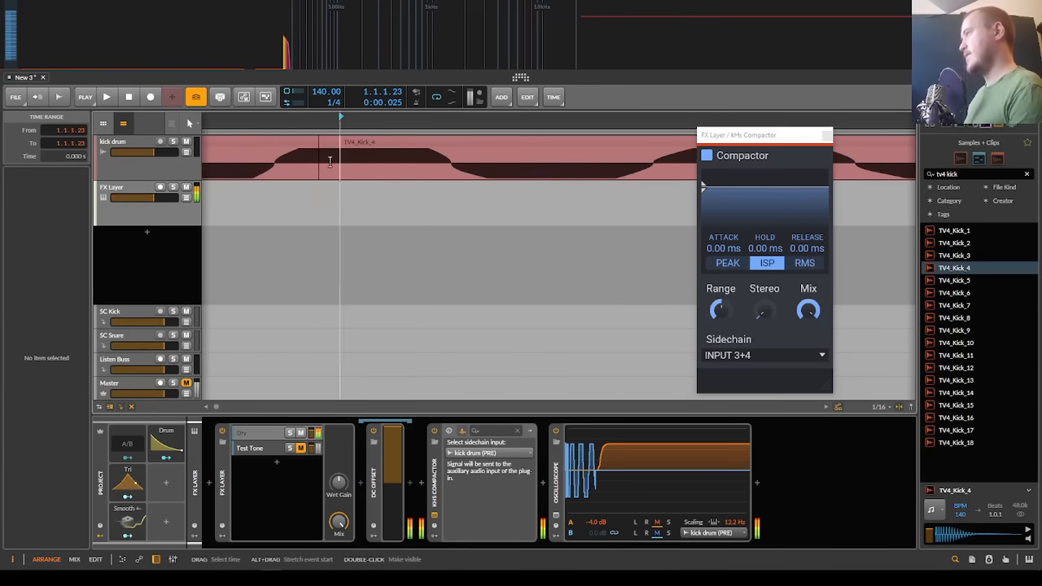
pyautogui.scroll(3, 330, 161)
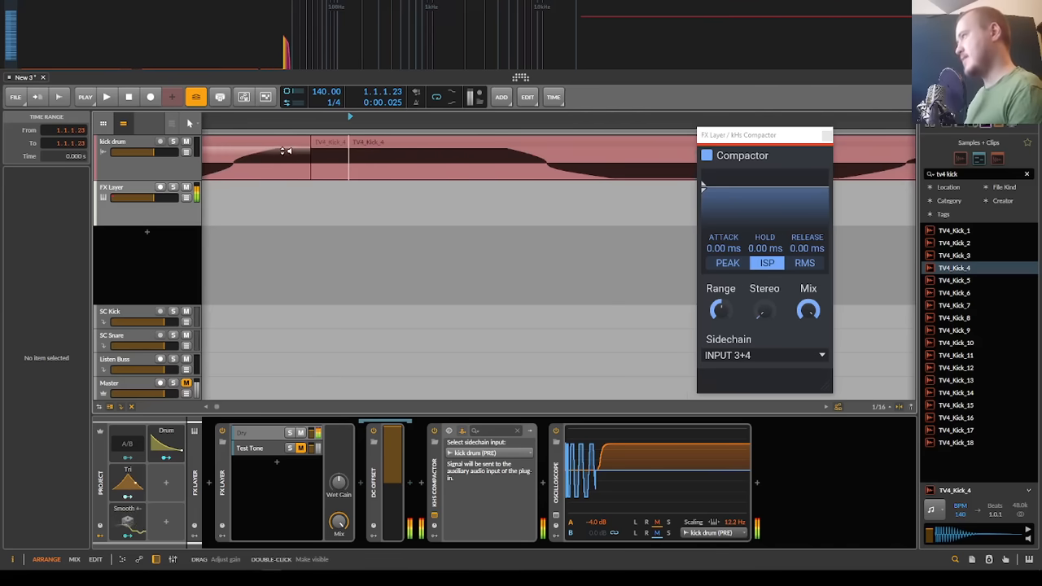
pyautogui.moveTo(285, 151)
pyautogui.mouseDown()
pyautogui.moveTo(256, 169)
pyautogui.moveTo(307, 148)
pyautogui.moveTo(343, 150)
pyautogui.moveTo(302, 148)
pyautogui.mouseUp()
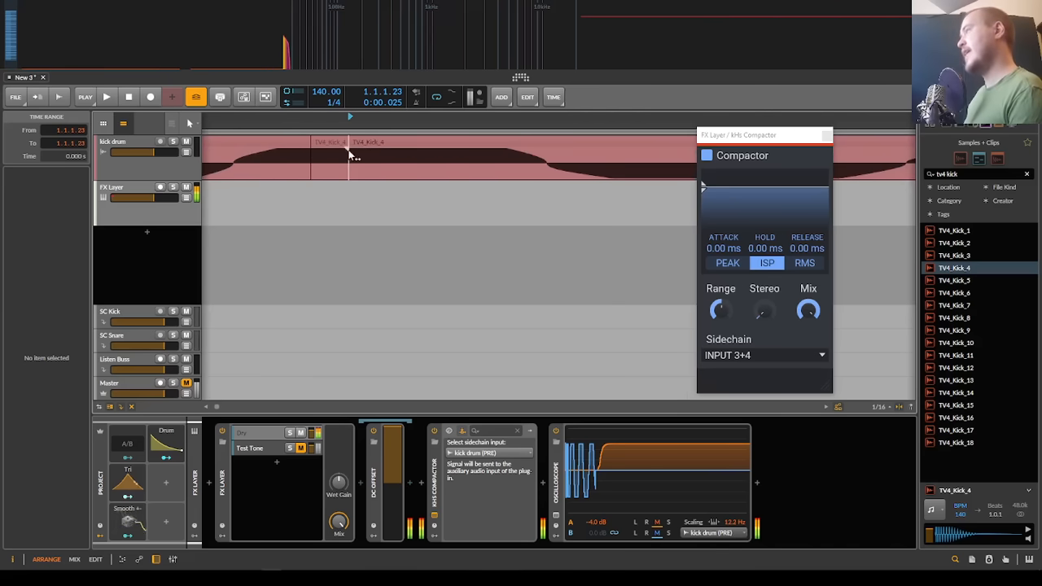
pyautogui.scroll(-3, 349, 155)
pyautogui.scroll(-3, 337, 158)
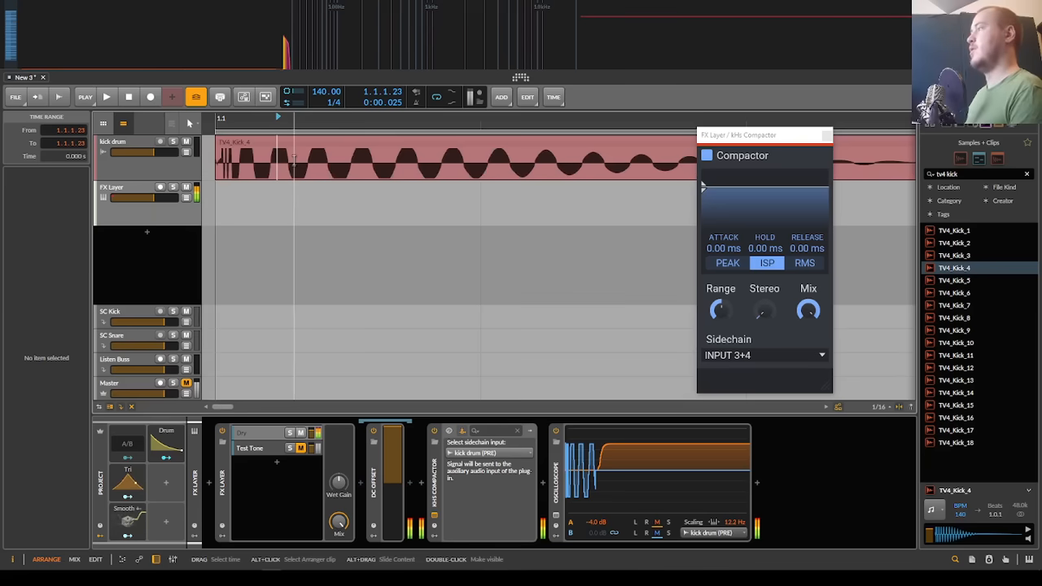
# Step: Play both kicks with the Compactor in ISP mode, and switch its detection mode to PEAK
pyautogui.press('space')
pyautogui.scroll(-8, 293, 160)
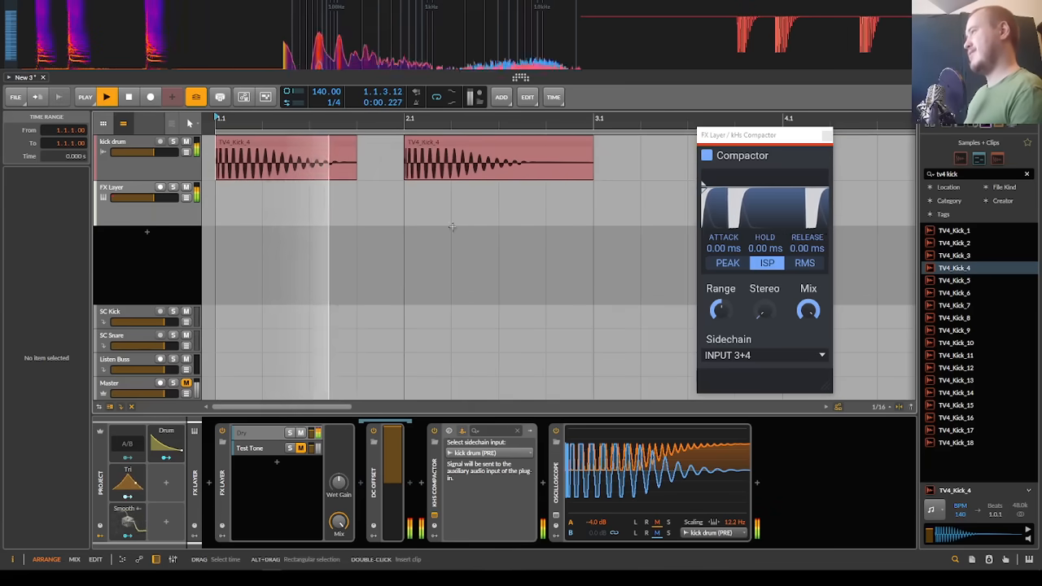
pyautogui.press('space')
pyautogui.click(727, 263)
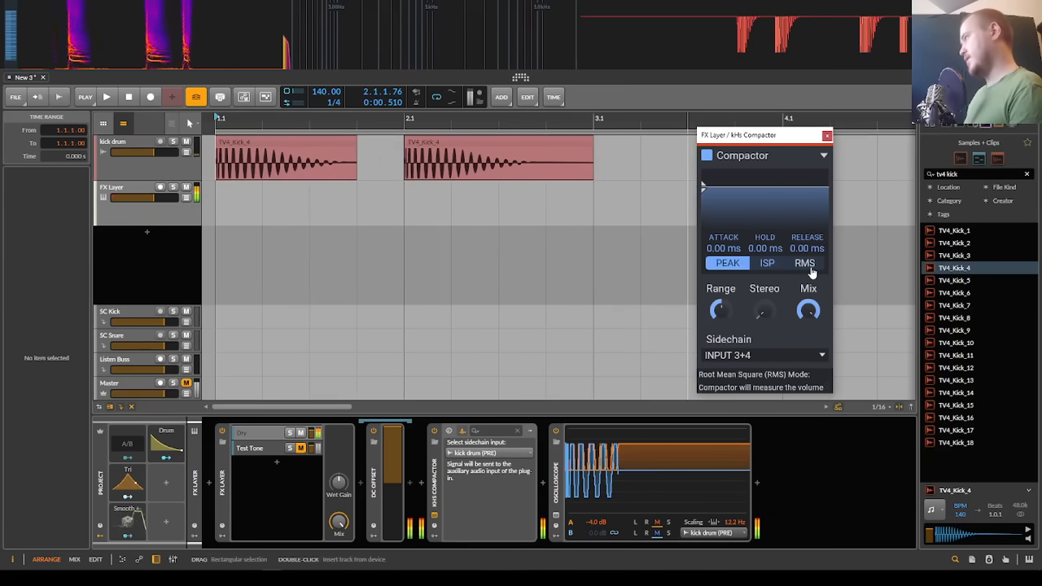
# Step: Open the Oscilloscope's expanded view and compare the Compactor's PEAK and RMS modes during kick playback, ending on PEAK
pyautogui.click(556, 515)
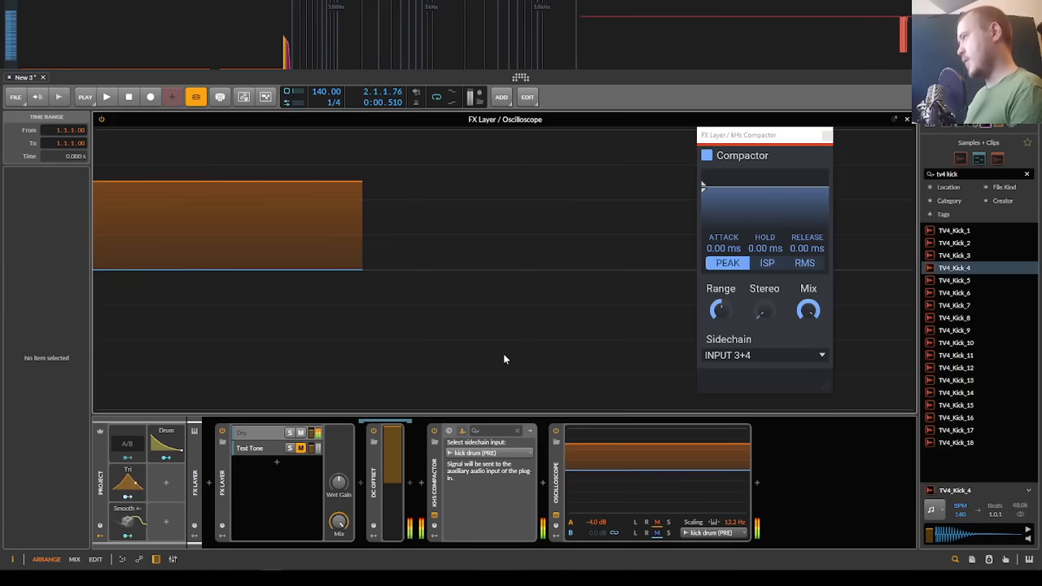
pyautogui.press('space')
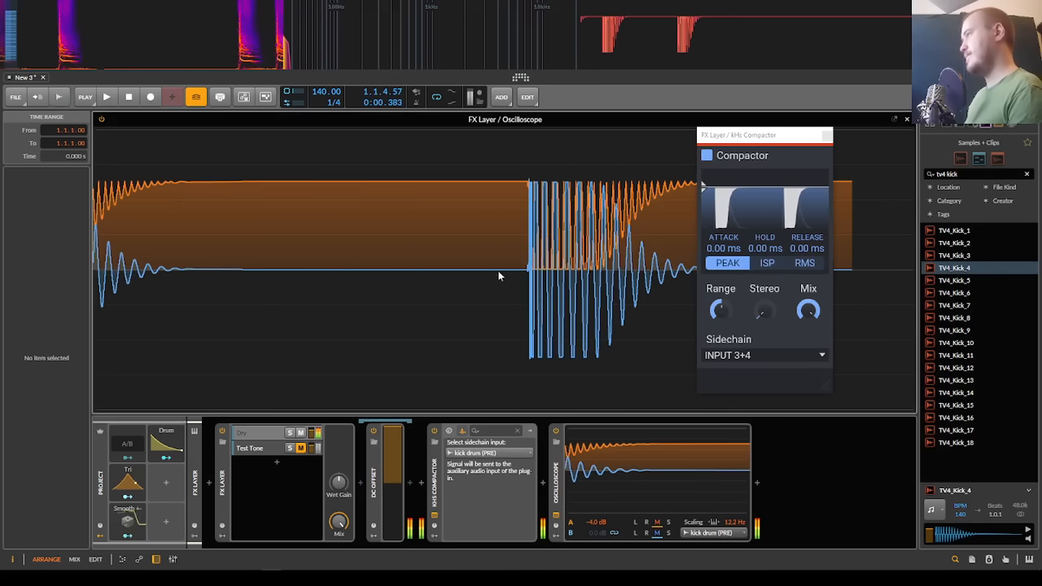
pyautogui.click(804, 263)
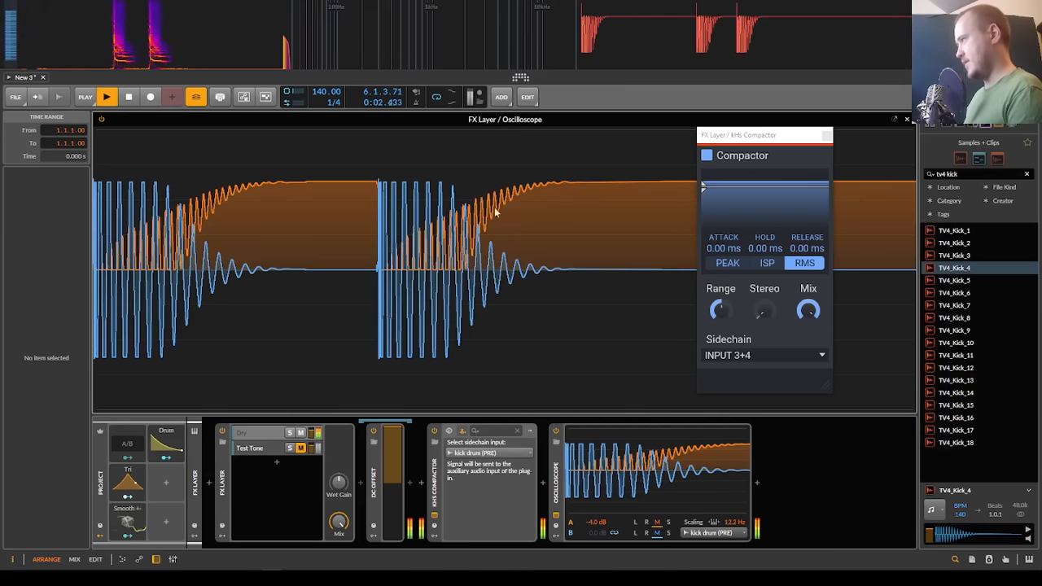
pyautogui.click(727, 263)
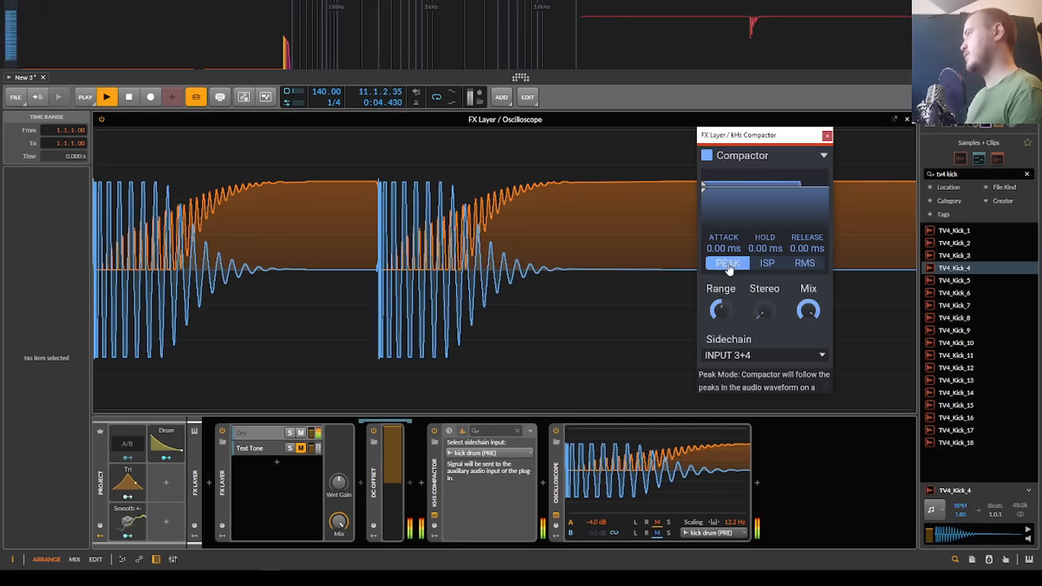
pyautogui.press('space')
pyautogui.click(603, 267)
pyautogui.press('space')
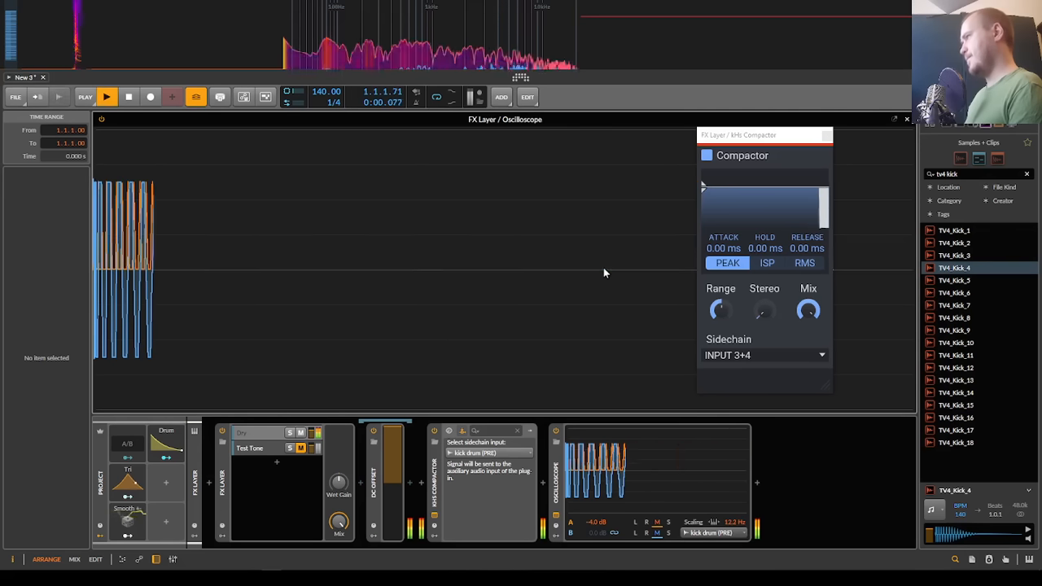
# Step: Set the Compactor's hold to 6.06 ms, attack to 10.0 ms and release to 3.91 ms
pyautogui.press('space')
pyautogui.moveTo(781, 254); pyautogui.dragTo(781, 237)
pyautogui.press('space')
pyautogui.moveTo(723, 251); pyautogui.dragTo(809, 233)
pyautogui.press('space')
pyautogui.press('space')
pyautogui.press('space')
pyautogui.press('space')
pyautogui.press('space')
pyautogui.press('space')
pyautogui.press('space')
pyautogui.press('space')
pyautogui.press('space')
pyautogui.press('space')
pyautogui.press('space')
pyautogui.press('space')
pyautogui.press('space')
pyautogui.press('space')
pyautogui.press('space')
pyautogui.press('space')
# Step: Close the Oscilloscope's expanded view and replay the kicks from the arrangement several times, watching the Compactor's ducking display
pyautogui.press('space')
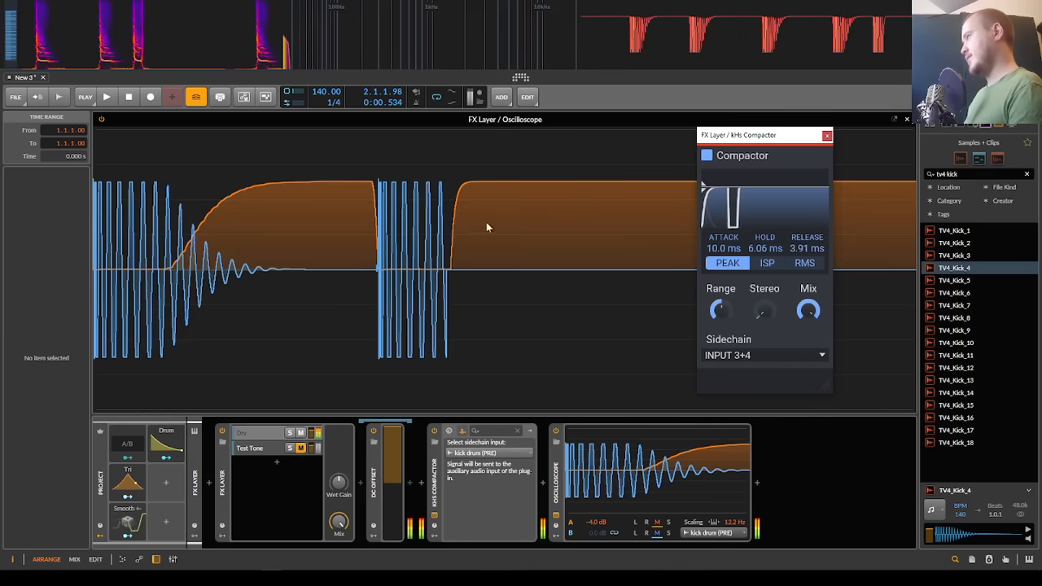
pyautogui.press('Escape')
pyautogui.press('space')
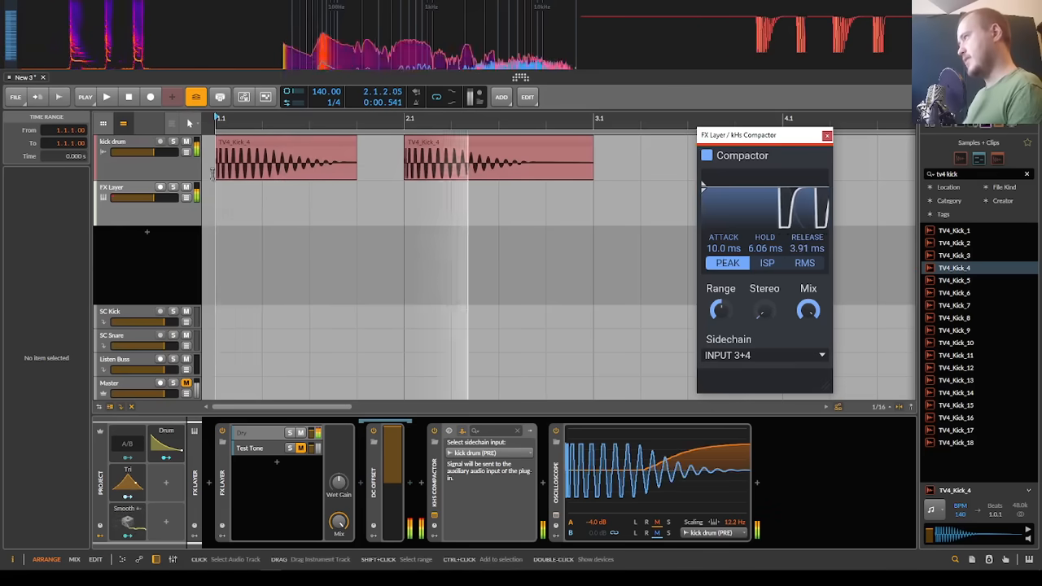
pyautogui.press('space')
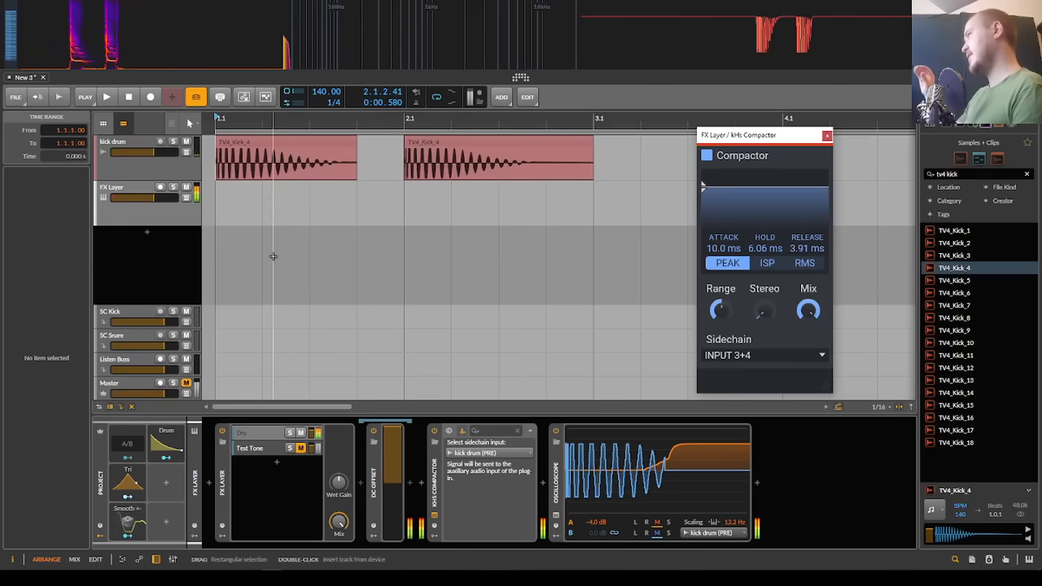
pyautogui.press('space')
pyautogui.press('space')
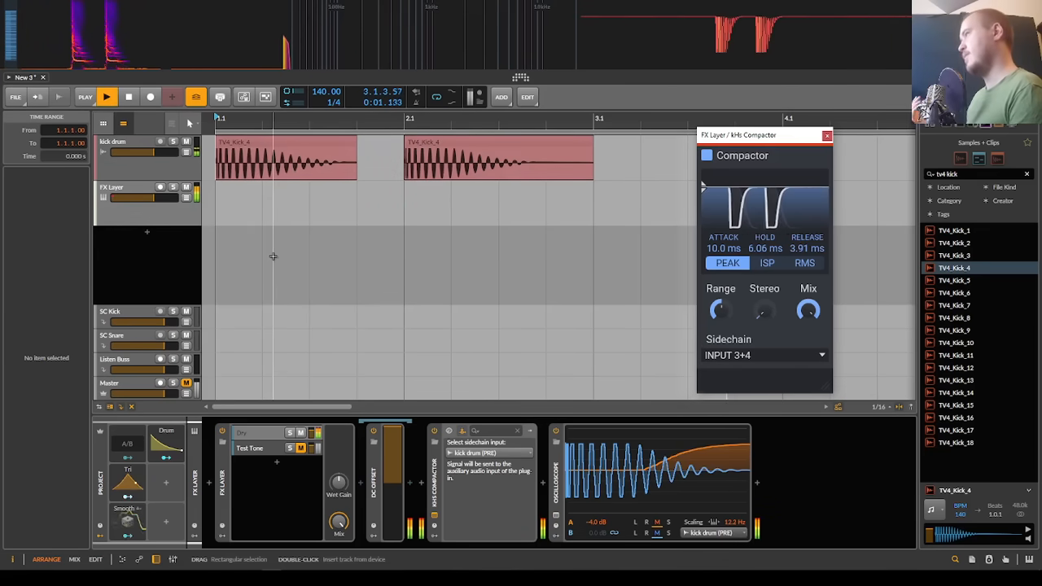
# Step: Replay both kicks once more and watch the Compactor's ducking display through the second kick
pyautogui.press('space')
pyautogui.press('space')
pyautogui.press('space')
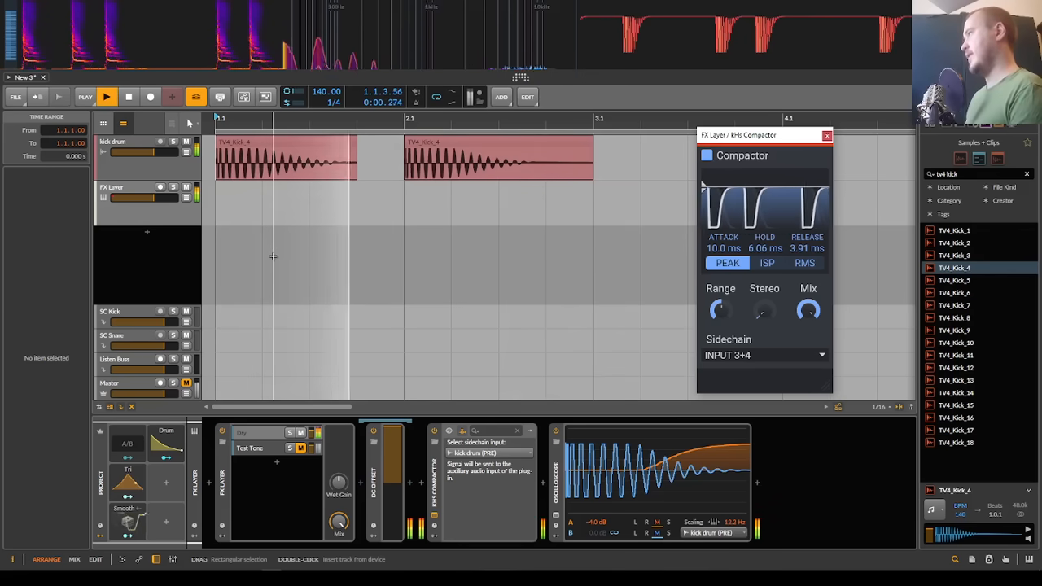
pyautogui.press('space')
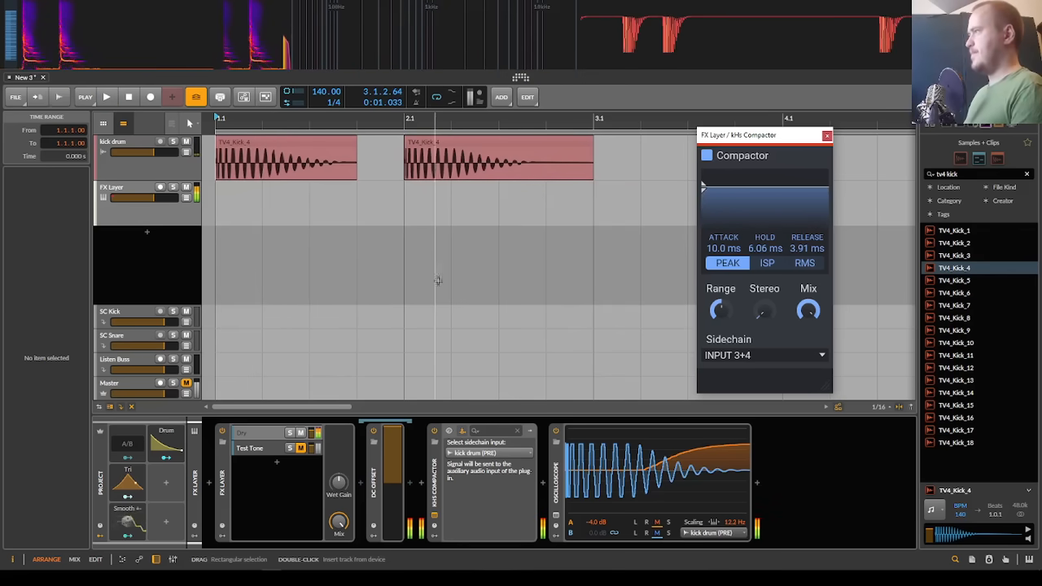
pyautogui.click(451, 254)
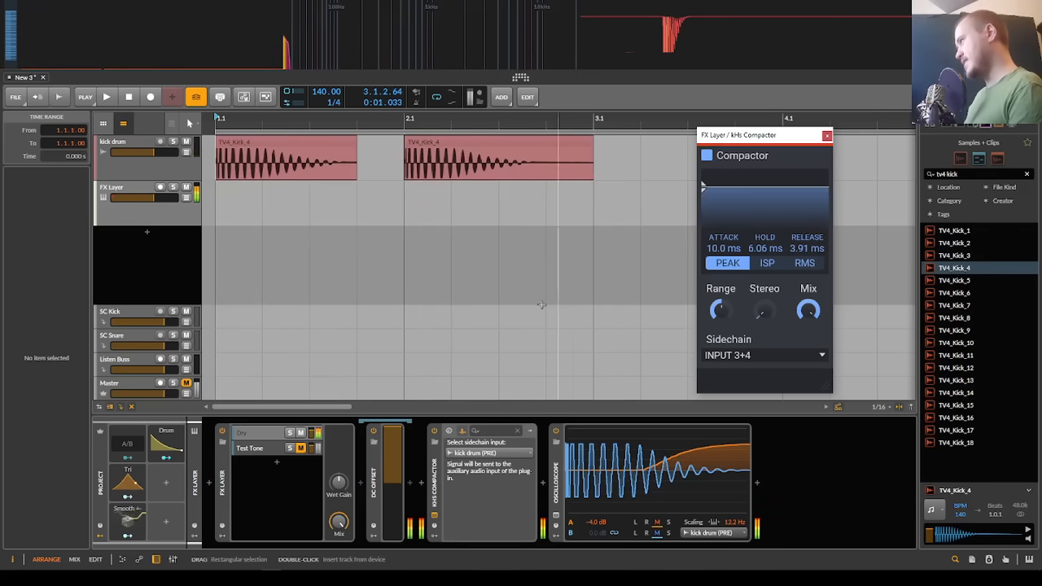
# Step: Insert the Tilde Turbo SC v13 WIP preset between DC Offset and the Compactor
pyautogui.click(422, 484)
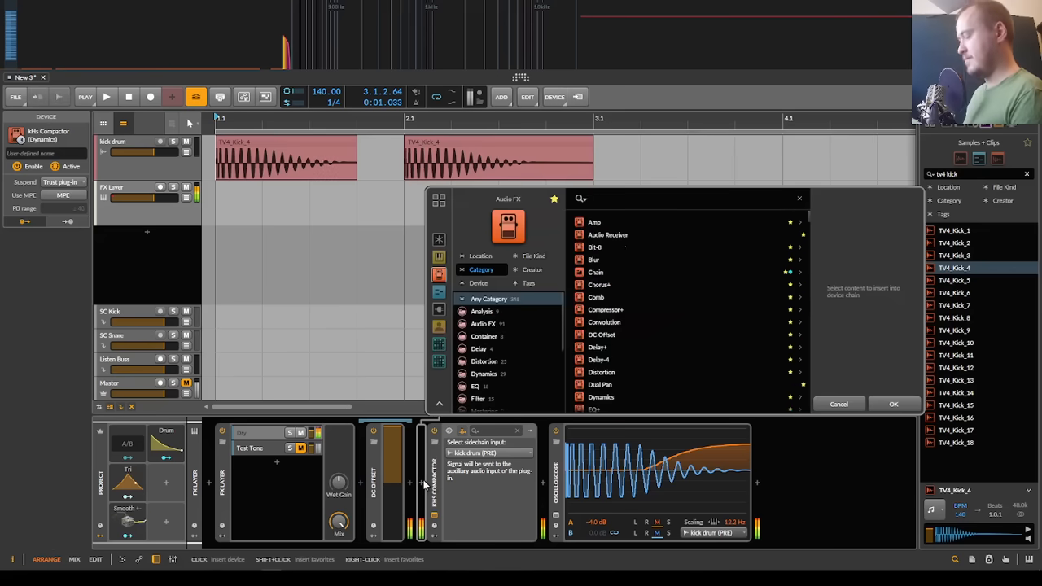
pyautogui.write('tilde')
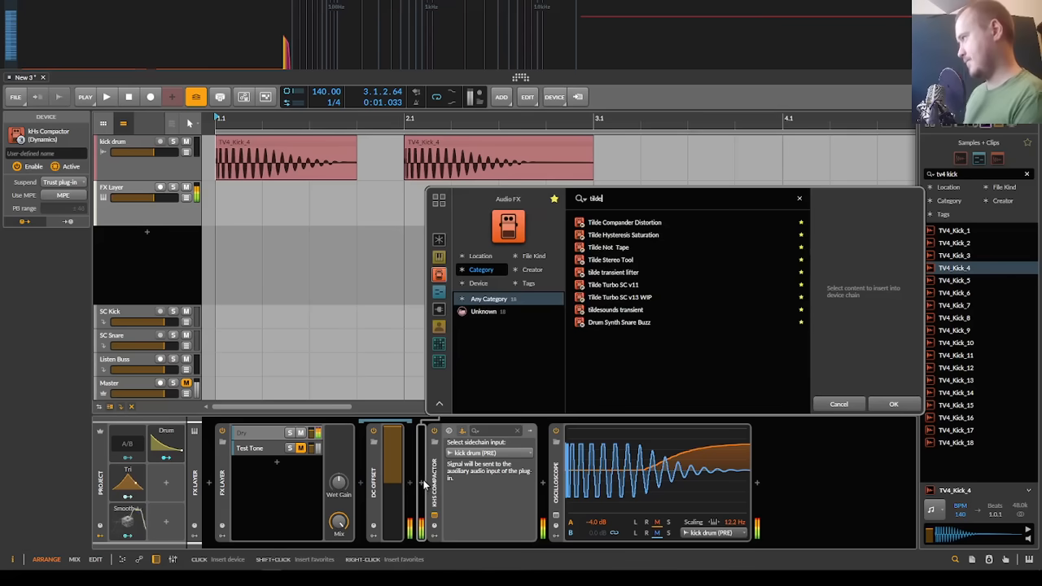
pyautogui.press('Down')
pyautogui.press('Down')
pyautogui.press('Down')
pyautogui.press('Down')
pyautogui.press('Down')
pyautogui.press('Down')
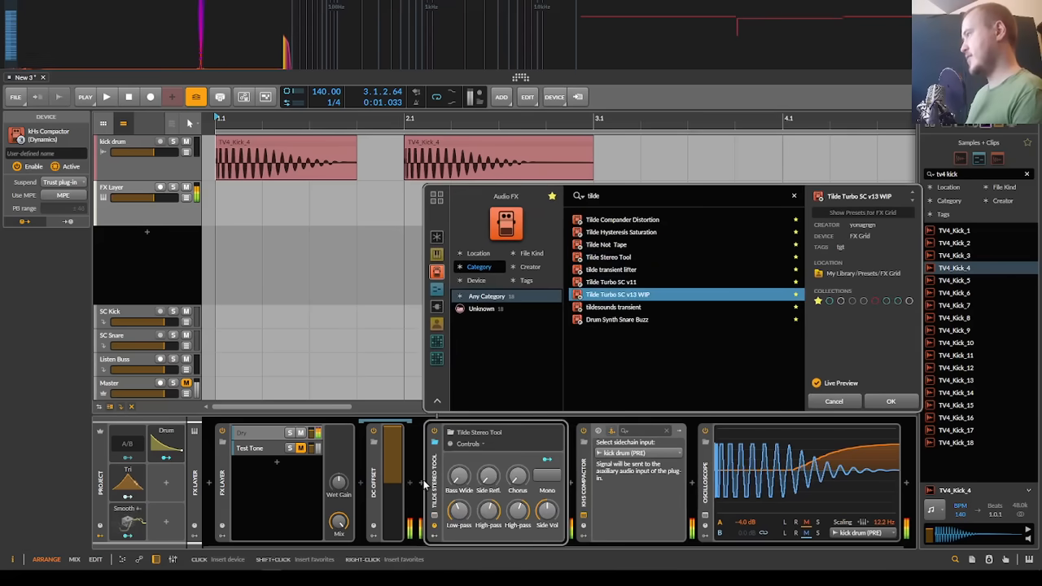
pyautogui.press('Return')
# Step: Open the Tilde Turbo SC patch in the Grid editor and examine its trigger and Duck modules
pyautogui.click(593, 457)
pyautogui.scroll(-4, 506, 306)
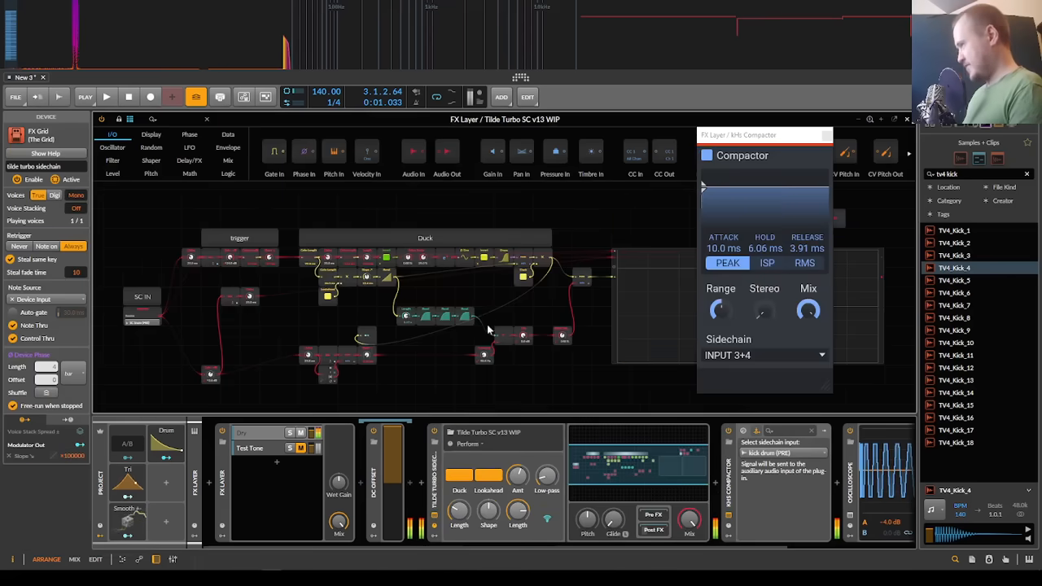
pyautogui.moveTo(488, 330); pyautogui.dragTo(472, 288)
pyautogui.moveTo(457, 335); pyautogui.dragTo(434, 372)
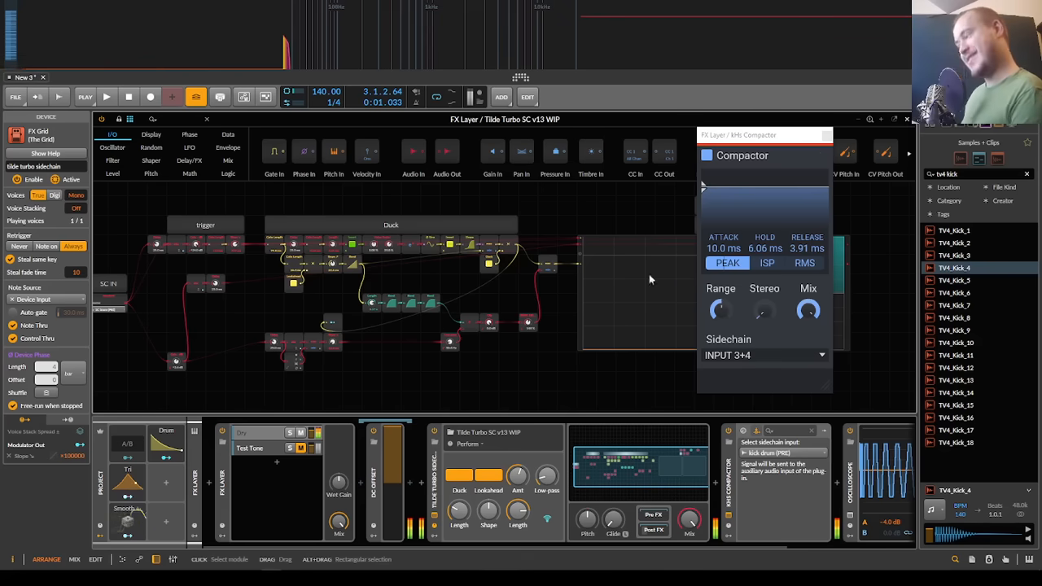
pyautogui.press('Escape')
pyautogui.scroll(-3, 341, 244)
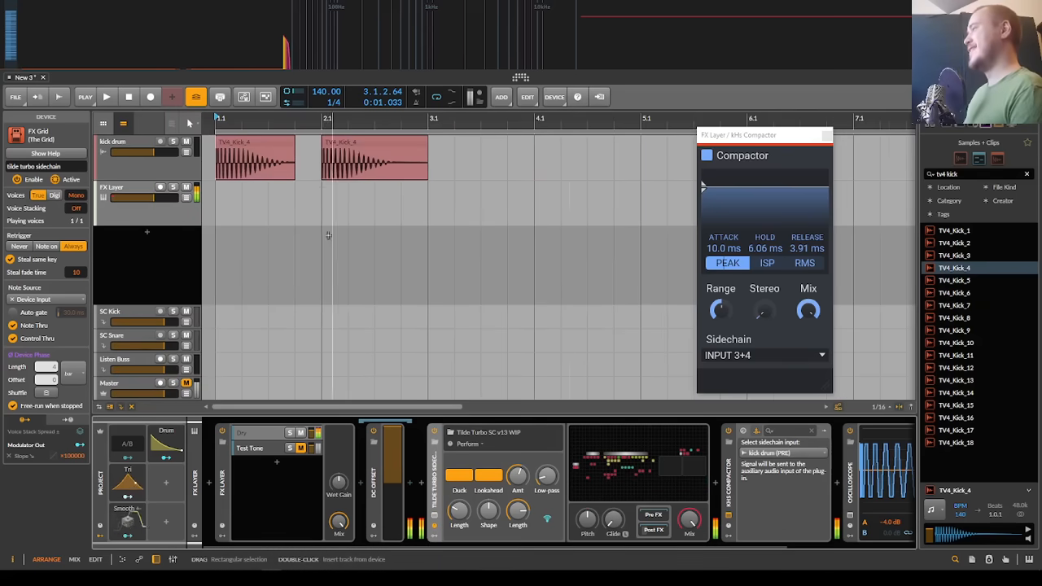
pyautogui.click(654, 443)
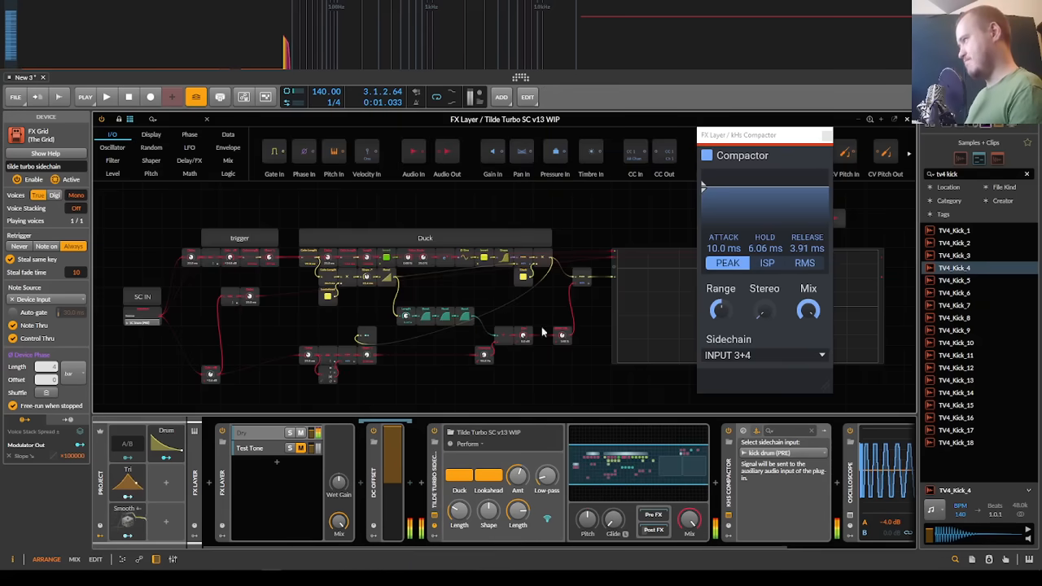
pyautogui.press('Escape')
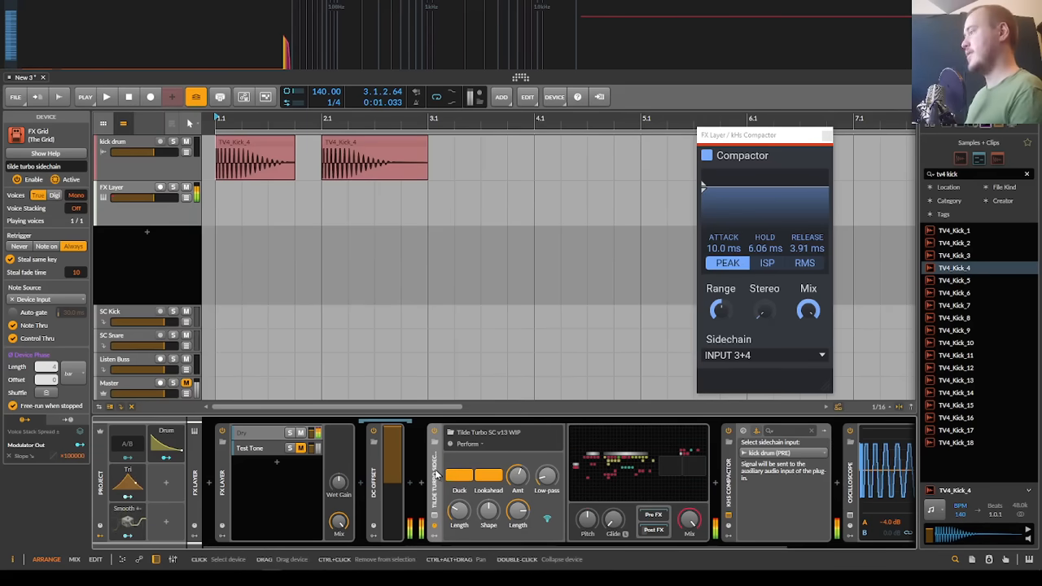
# Step: Replace the Tilde Turbo SC device with the Devious Machines Duck plug-in before the Compactor
pyautogui.press('Delete')
pyautogui.click(421, 485)
pyautogui.write('uck')
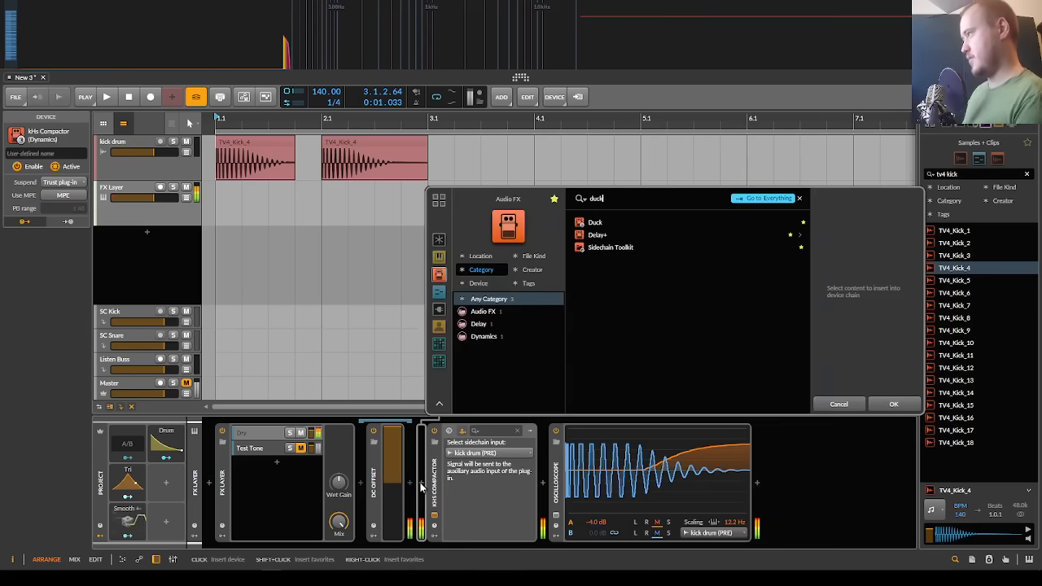
pyautogui.press('Return')
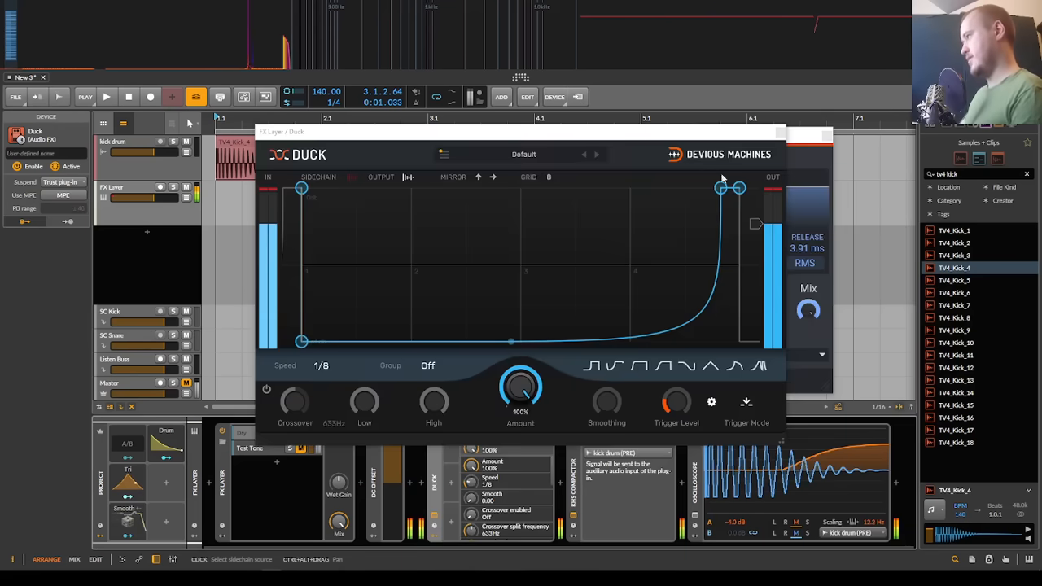
# Step: Shorten Duck's volume curve so it recovers just past grid line 2, and remove the plug-in from the chain
pyautogui.moveTo(721, 178); pyautogui.dragTo(422, 183)
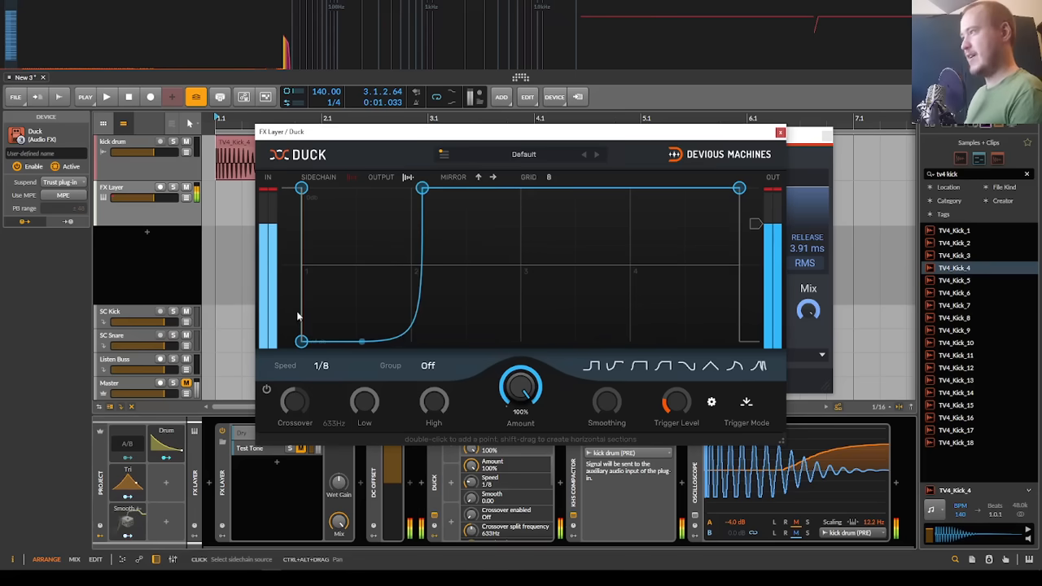
pyautogui.click(780, 133)
pyautogui.press('Delete')
# Step: Replay the first kick with the Compactor and try turning down its Stereo control
pyautogui.press('space')
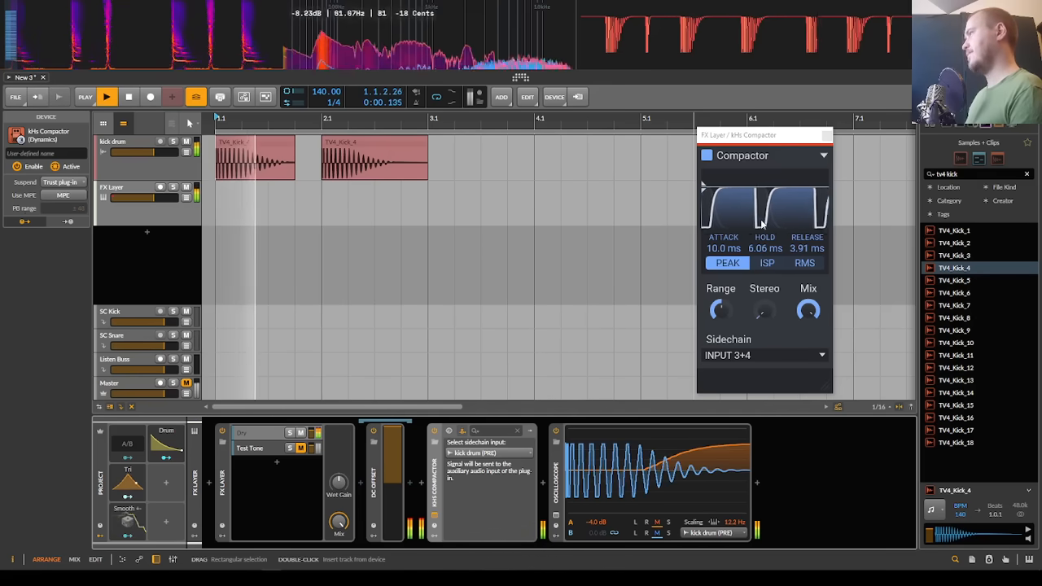
pyautogui.press('space')
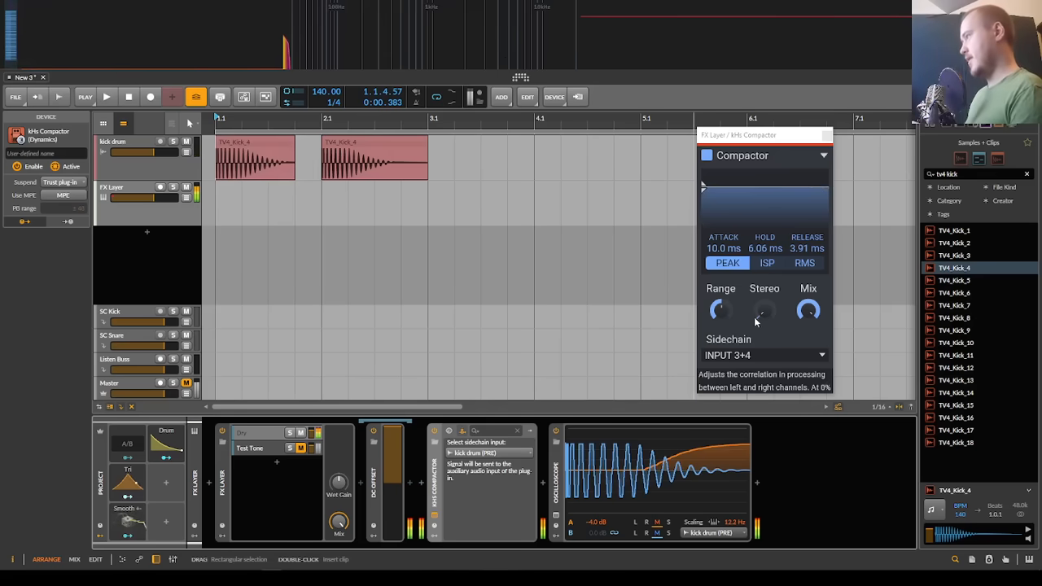
pyautogui.moveTo(764, 310); pyautogui.dragTo(764, 386)
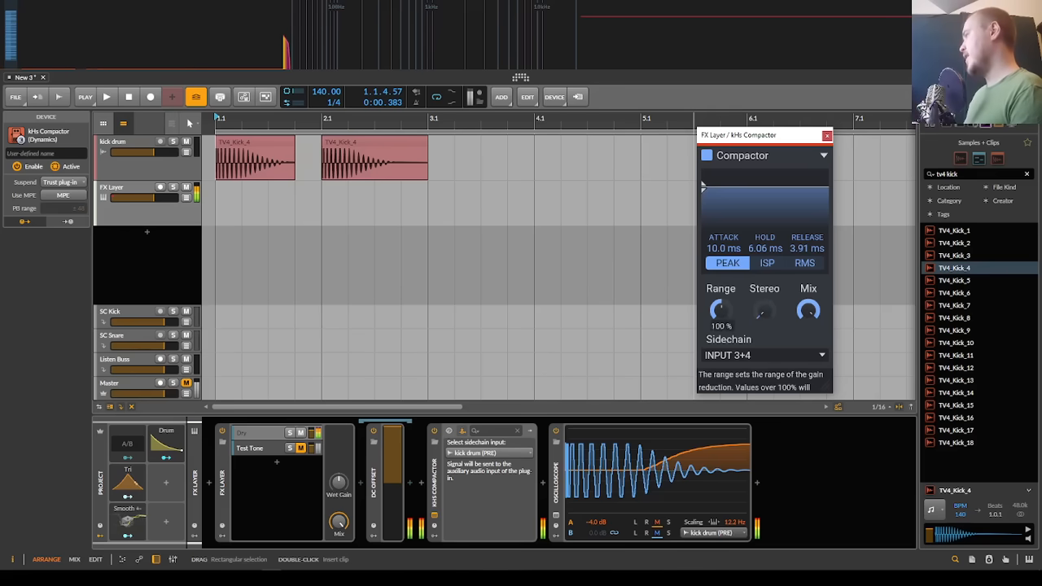
# Step: Turn the Compactor's Range down to its minimum and replay the kicks repeatedly to examine the changed ducking shape
pyautogui.press('space')
pyautogui.moveTo(720, 310); pyautogui.dragTo(720, 369)
pyautogui.press('space')
pyautogui.press('space')
pyautogui.press('space')
pyautogui.press('space')
pyautogui.press('space')
pyautogui.press('space')
pyautogui.press('space')
pyautogui.press('space')
pyautogui.press('space')
pyautogui.press('space')
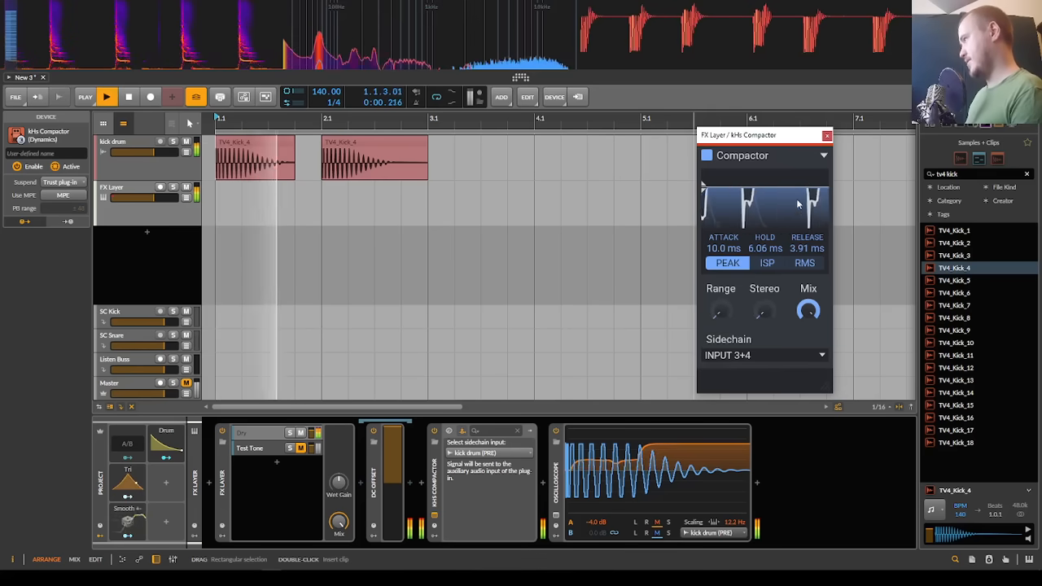
pyautogui.press('space')
pyautogui.press('space')
pyautogui.press('space')
pyautogui.press('space')
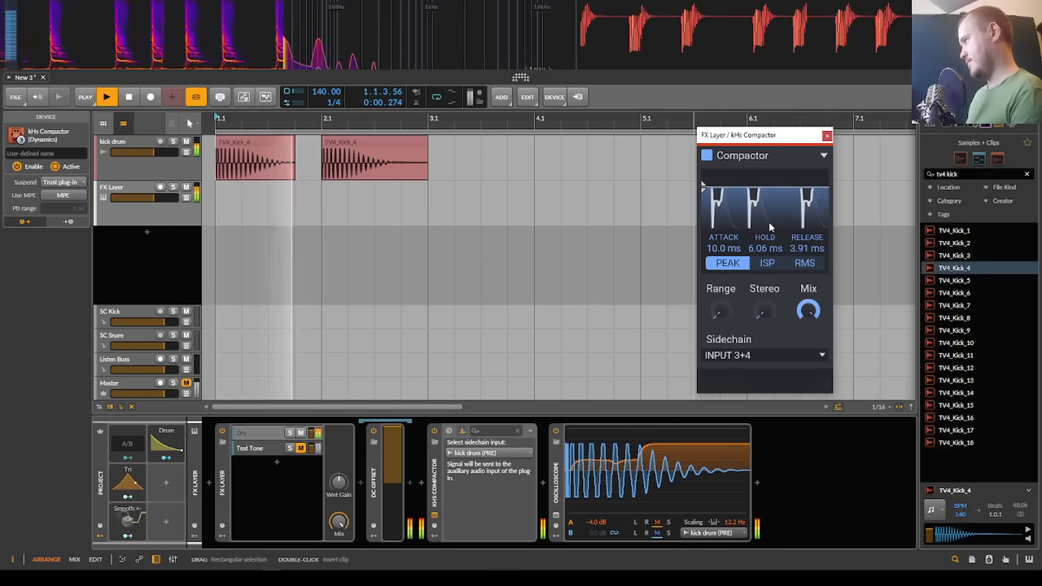
pyautogui.press('space')
pyautogui.press('space')
# Step: Turn the Compactor's Range back up to 100% and replay the kicks repeatedly to compare the ducking
pyautogui.press('space')
pyautogui.press('space')
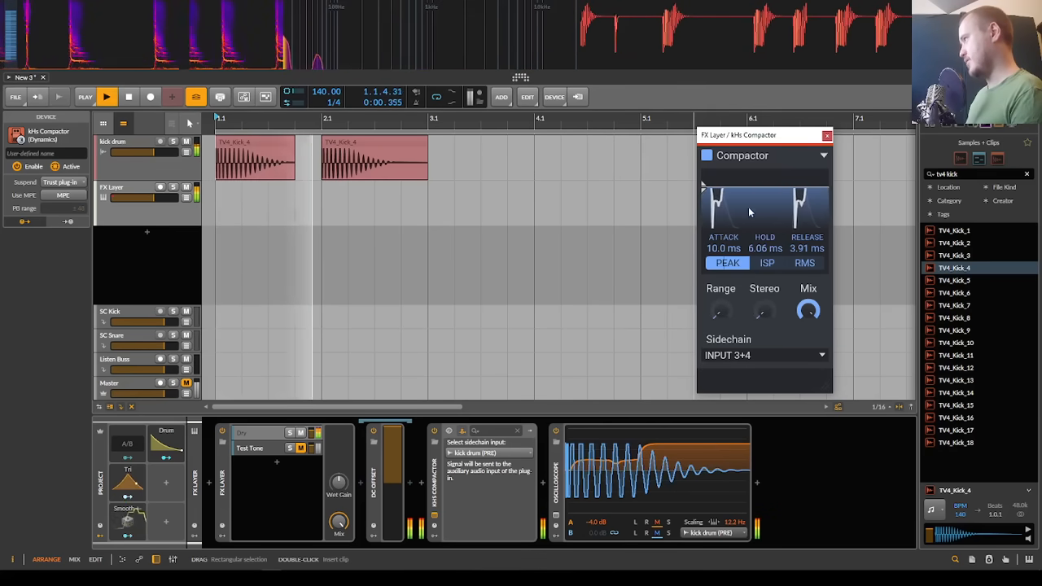
pyautogui.press('space')
pyautogui.press('space')
pyautogui.press('space')
pyautogui.press('space')
pyautogui.moveTo(718, 310); pyautogui.dragTo(718, 259)
pyautogui.press('space')
pyautogui.press('space')
pyautogui.press('space')
pyautogui.press('space')
pyautogui.press('space')
pyautogui.press('space')
pyautogui.press('space')
pyautogui.press('space')
pyautogui.press('space')
pyautogui.press('space')
pyautogui.press('space')
pyautogui.press('space')
pyautogui.press('space')
pyautogui.press('space')
pyautogui.press('space')
pyautogui.press('space')
pyautogui.press('space')
pyautogui.press('space')
pyautogui.press('space')
pyautogui.press('space')
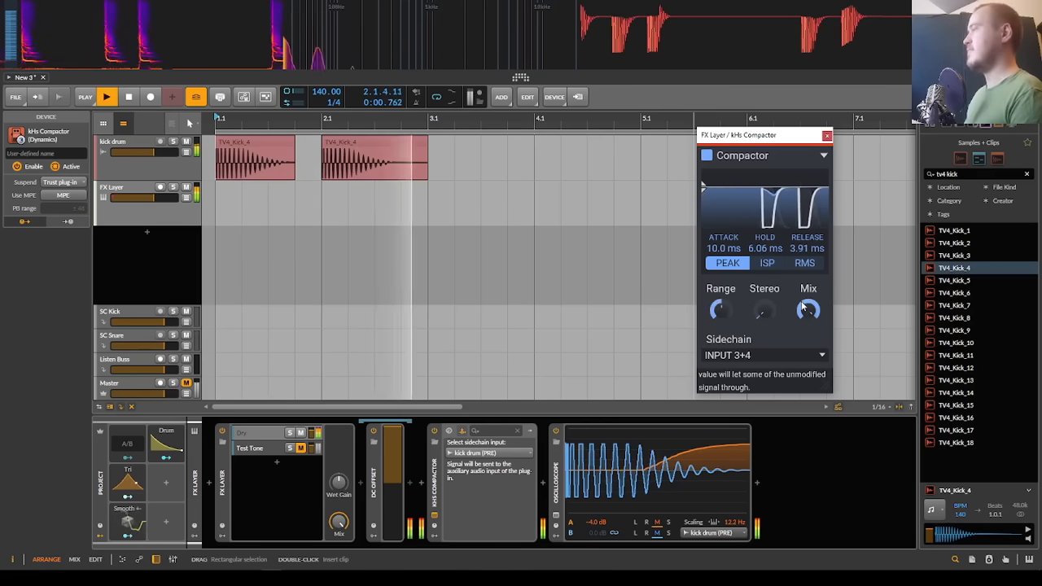
pyautogui.press('space')
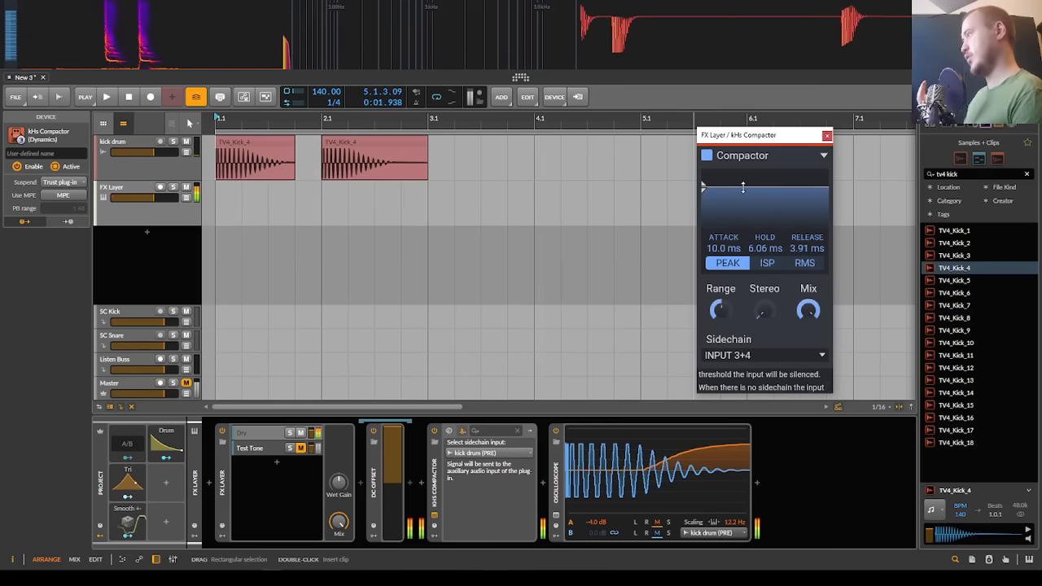
# Step: Check the Compactor's threshold line and replay the kicks, comparing its ducking display with the Oscilloscope trace
pyautogui.moveTo(742, 187)
pyautogui.mouseDown()
pyautogui.moveTo(749, 227)
pyautogui.moveTo(757, 175)
pyautogui.moveTo(757, 188)
pyautogui.mouseUp()
pyautogui.press('space')
pyautogui.press('space')
pyautogui.press('space')
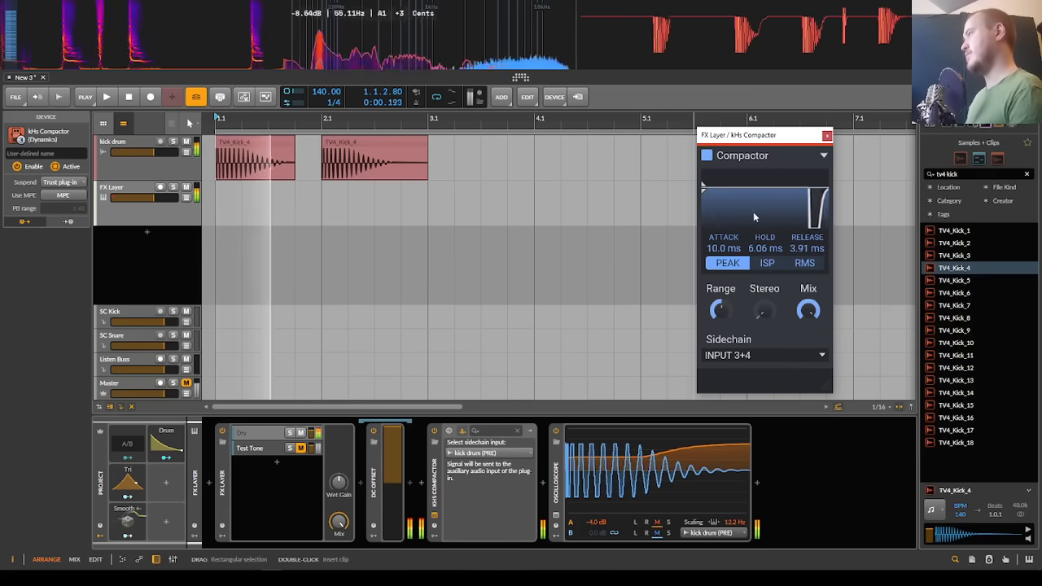
pyautogui.press('space')
pyautogui.press('space')
pyautogui.press('space')
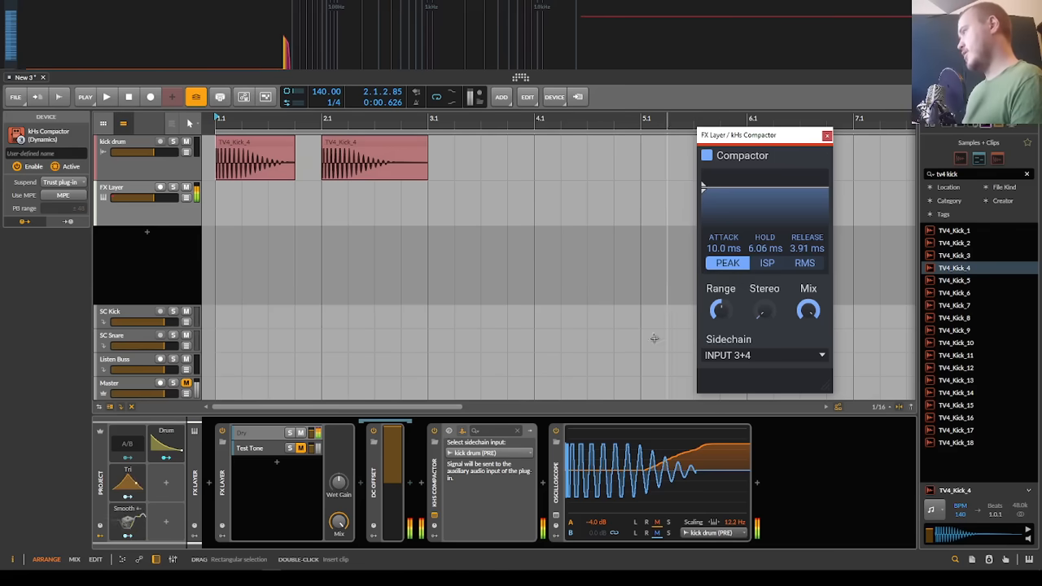
# Step: Replace the kHs Compactor with Bitwig's Dynamics device between DC Offset and the Oscilloscope
pyautogui.click(436, 468)
pyautogui.press('Delete')
pyautogui.click(423, 482)
pyautogui.write('dy')
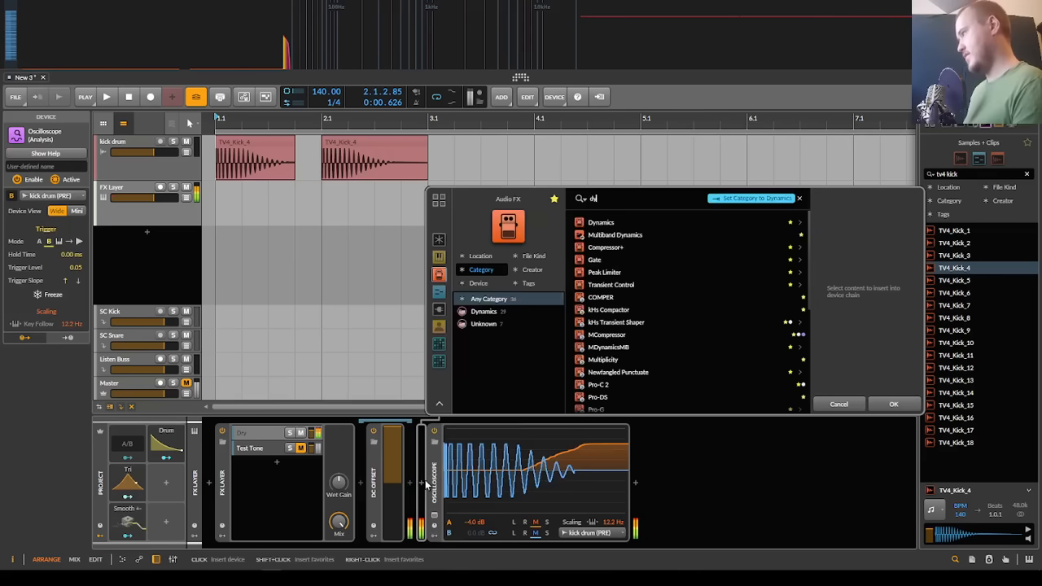
pyautogui.press('Down')
pyautogui.press('Return')
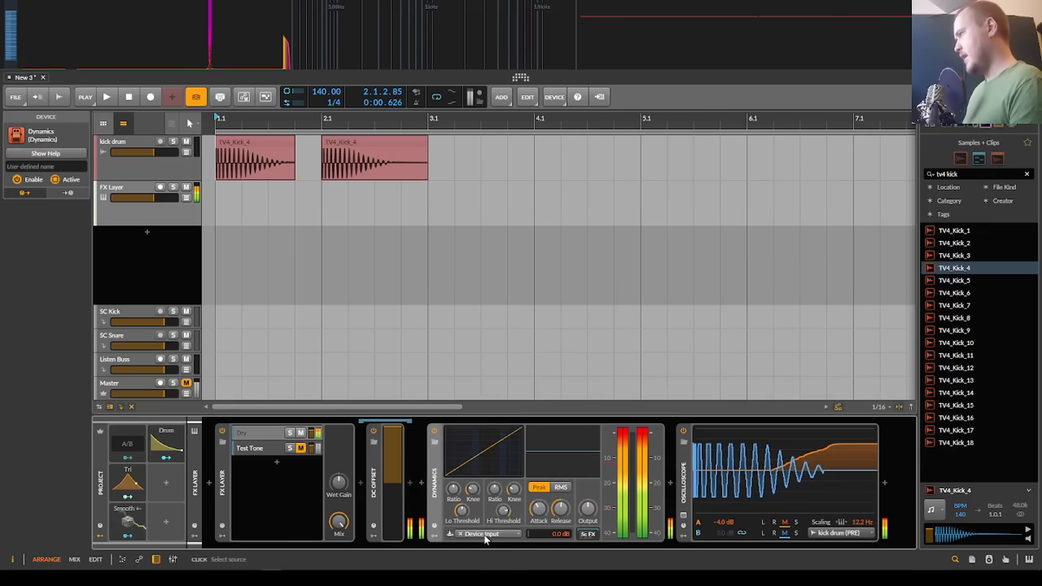
# Step: Set the Dynamics sidechain source to kick drum (PRE) and play the kicks to test it
pyautogui.click(477, 534)
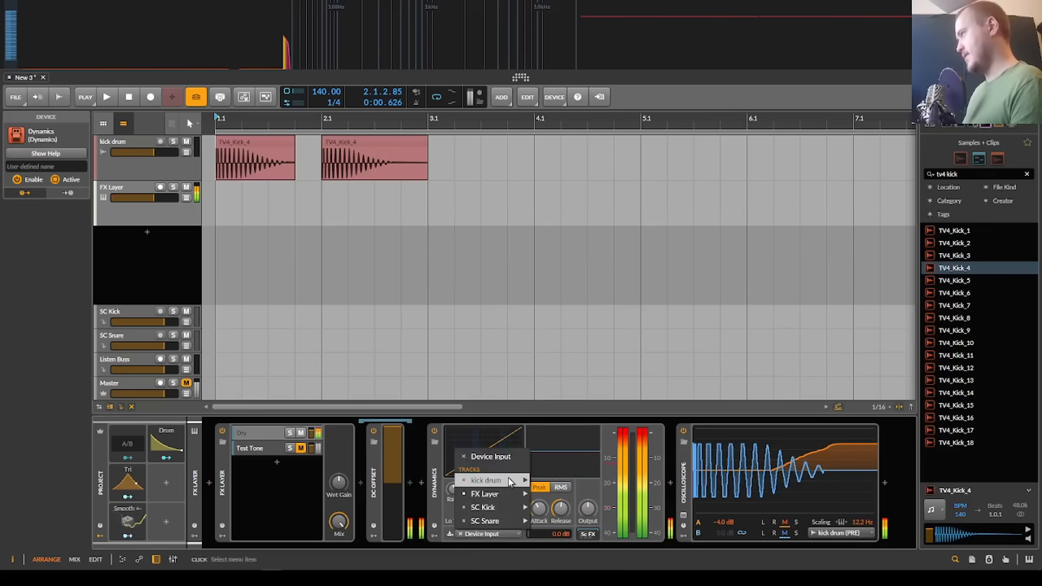
pyautogui.moveTo(508, 480)
pyautogui.click(566, 481)
pyautogui.press('space')
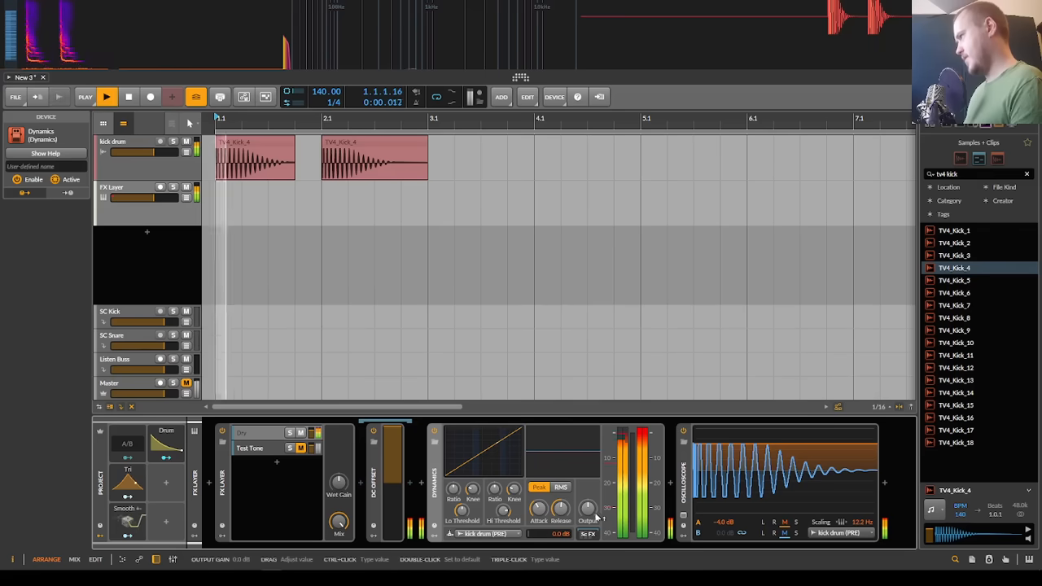
pyautogui.press('space')
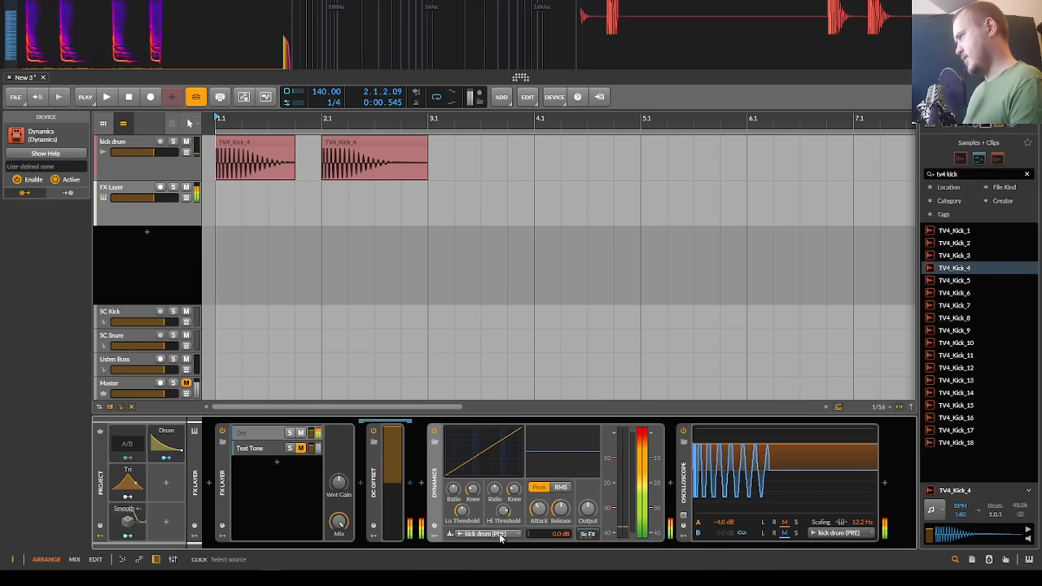
pyautogui.press('space')
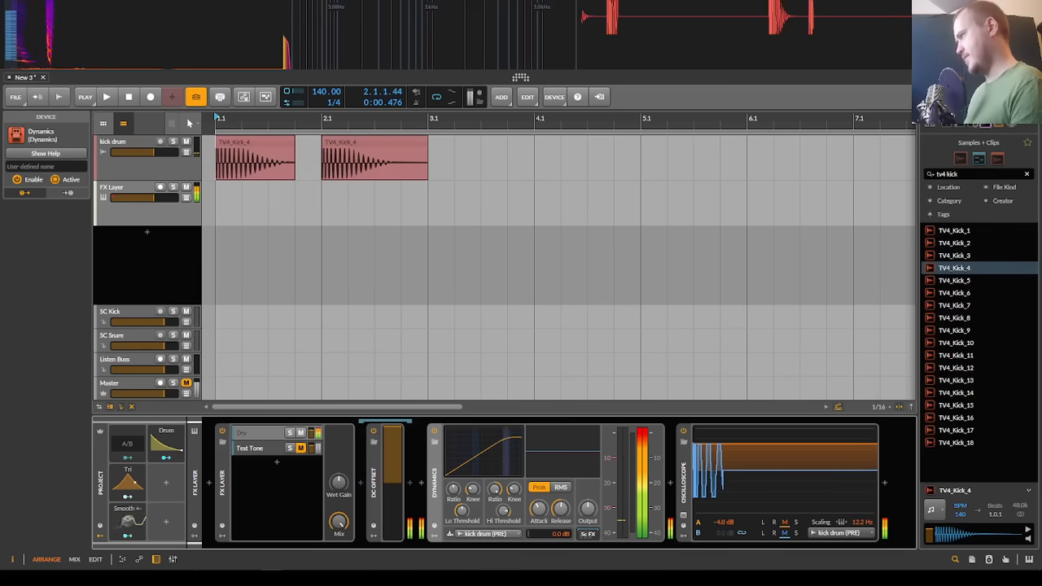
# Step: Open the Oscilloscope's expanded view, raise the Dynamics release to about 39 ms and replay the kicks
pyautogui.click(670, 503)
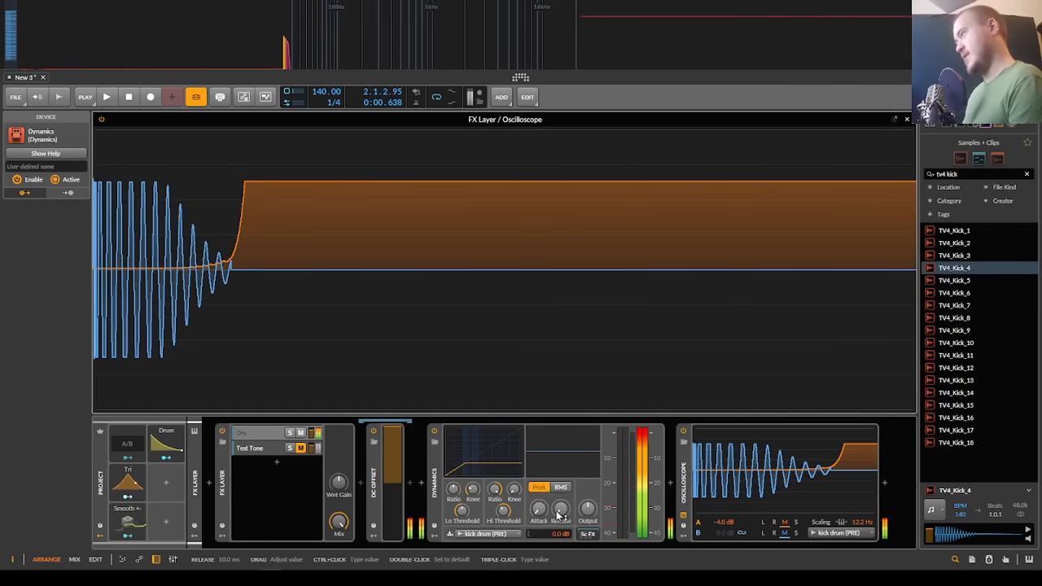
pyautogui.moveTo(560, 511); pyautogui.dragTo(560, 488)
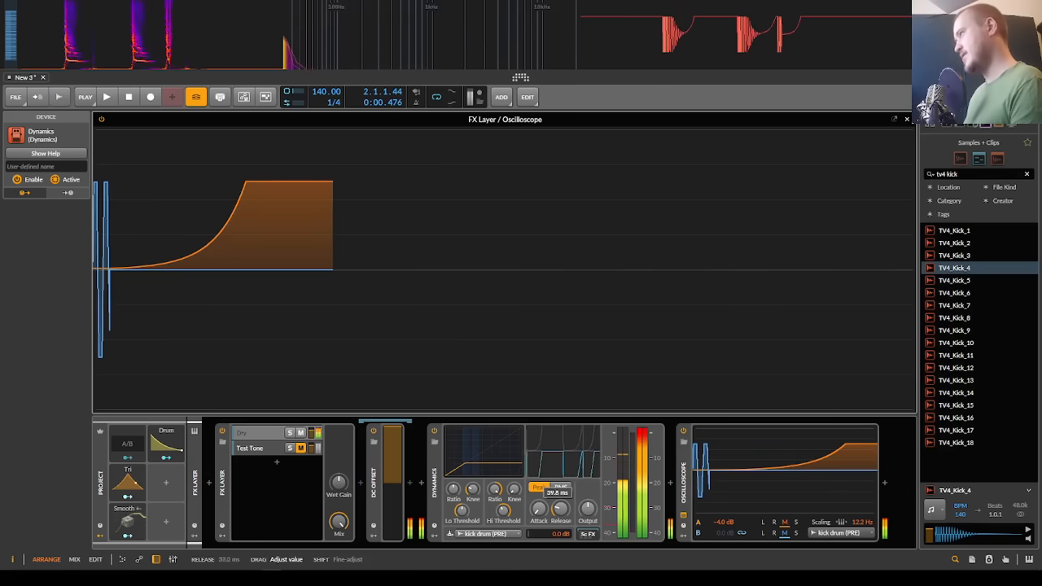
pyautogui.press('space')
pyautogui.press('space')
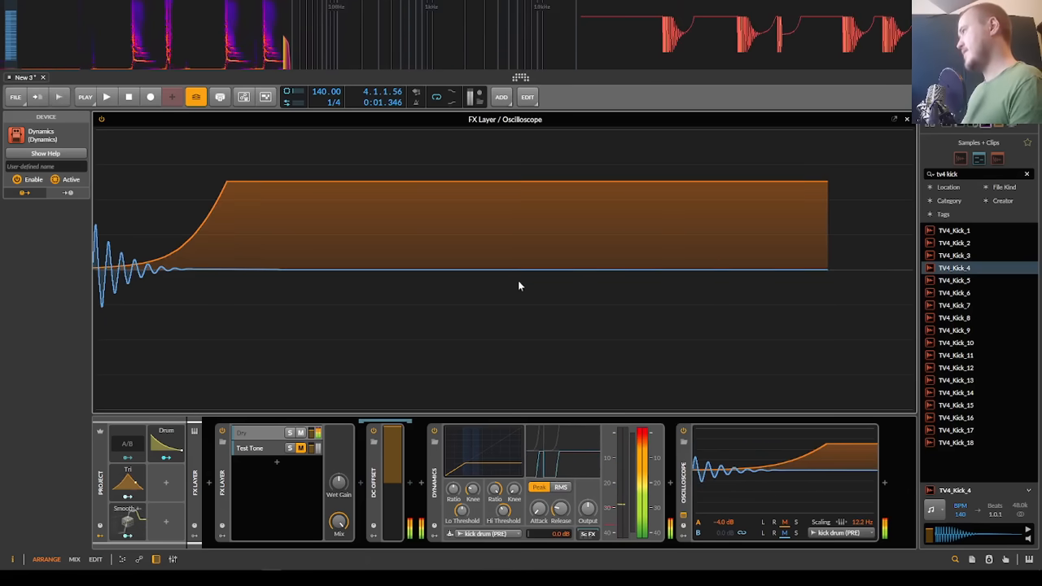
pyautogui.press('space')
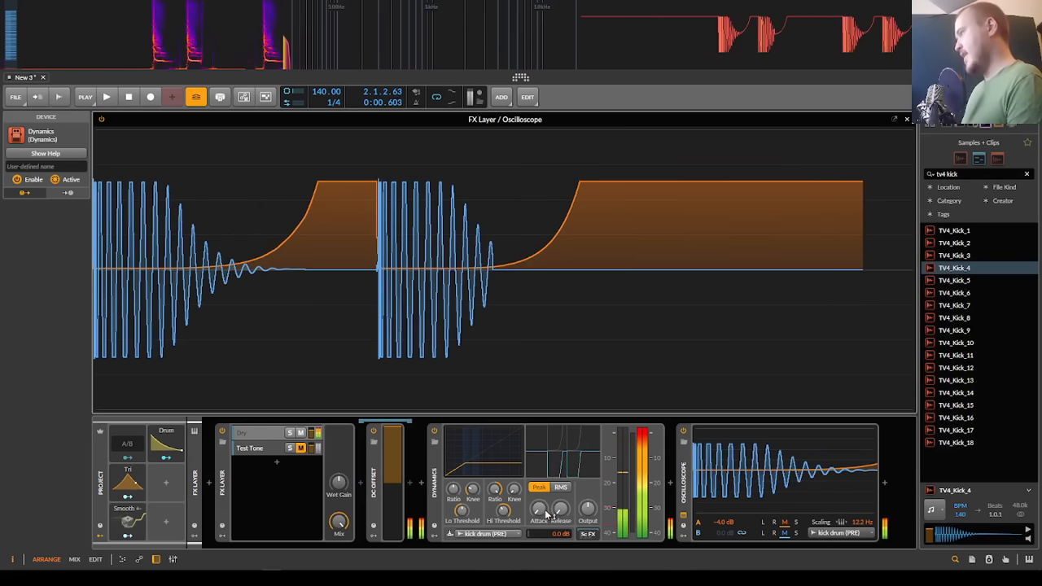
# Step: Raise the Dynamics attack to 288 ms and replay the kicks in the expanded Oscilloscope
pyautogui.moveTo(547, 513); pyautogui.dragTo(547, 523)
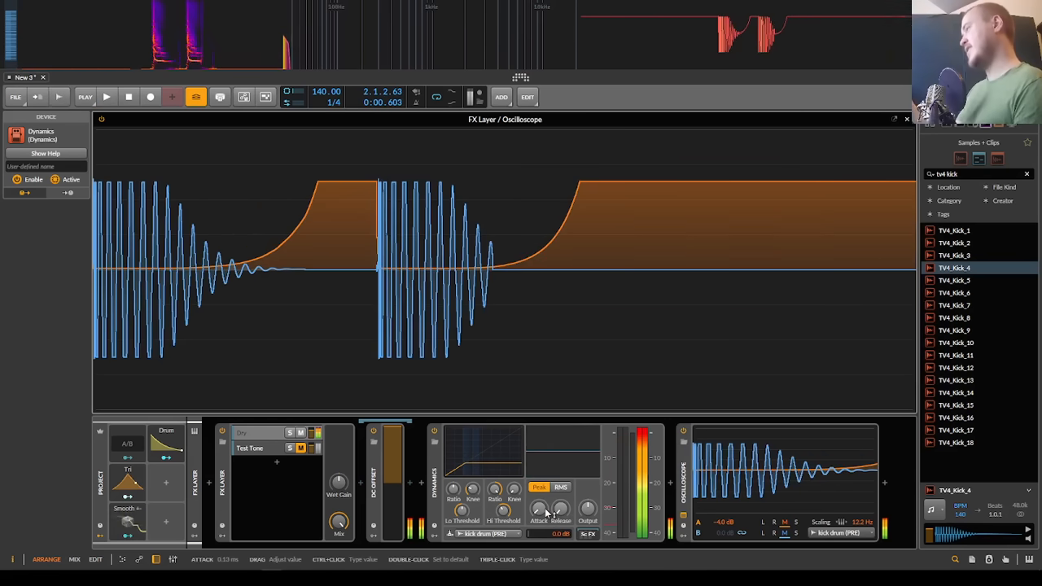
pyautogui.moveTo(548, 511); pyautogui.dragTo(548, 464)
pyautogui.press('space')
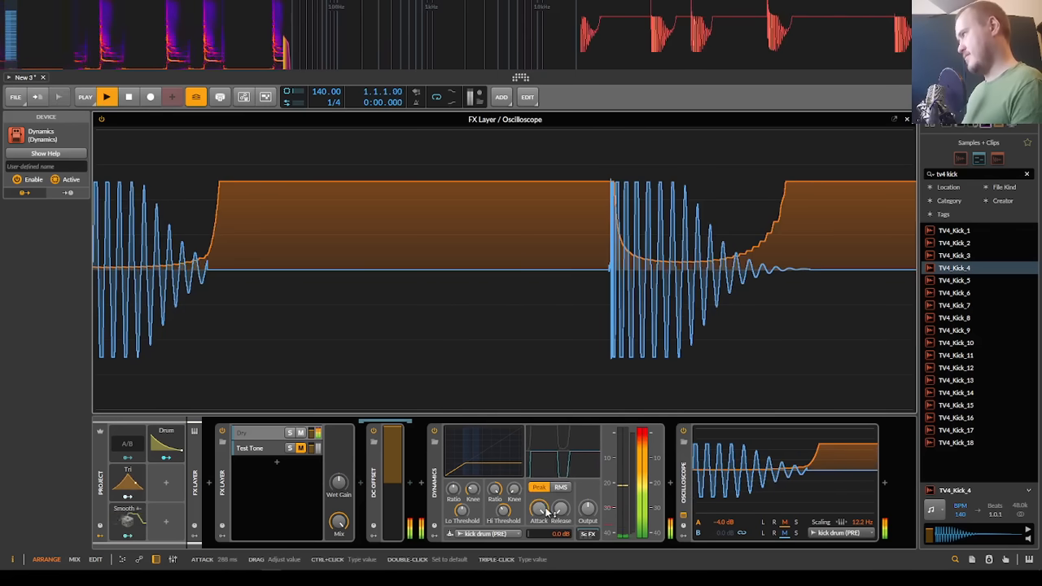
# Step: Try a Time Shift of -21.8 ms in the Dynamics device's sidechain FX chain and replay the kicks
pyautogui.press('space')
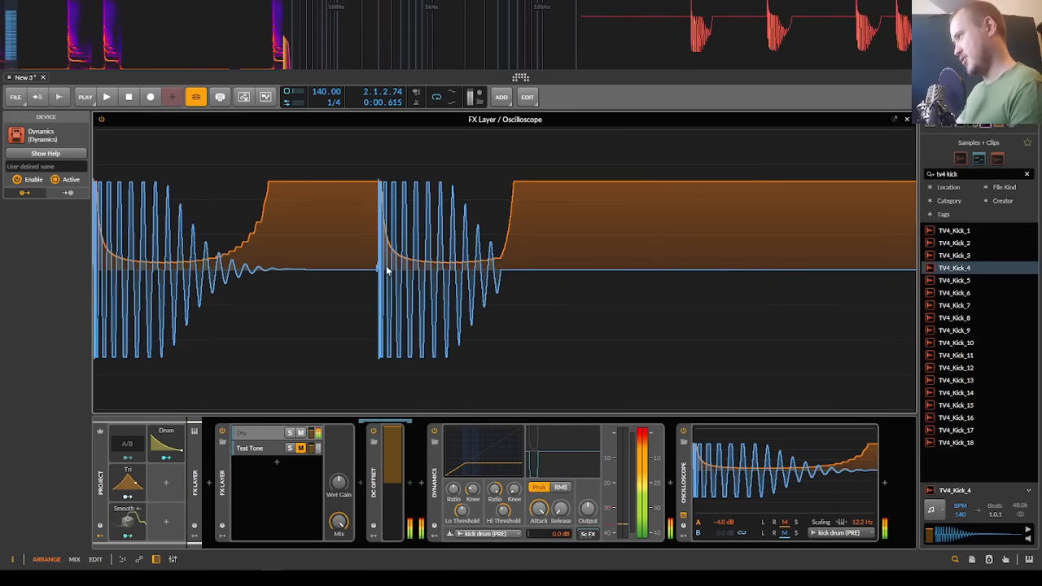
pyautogui.click(587, 534)
pyautogui.click(687, 491)
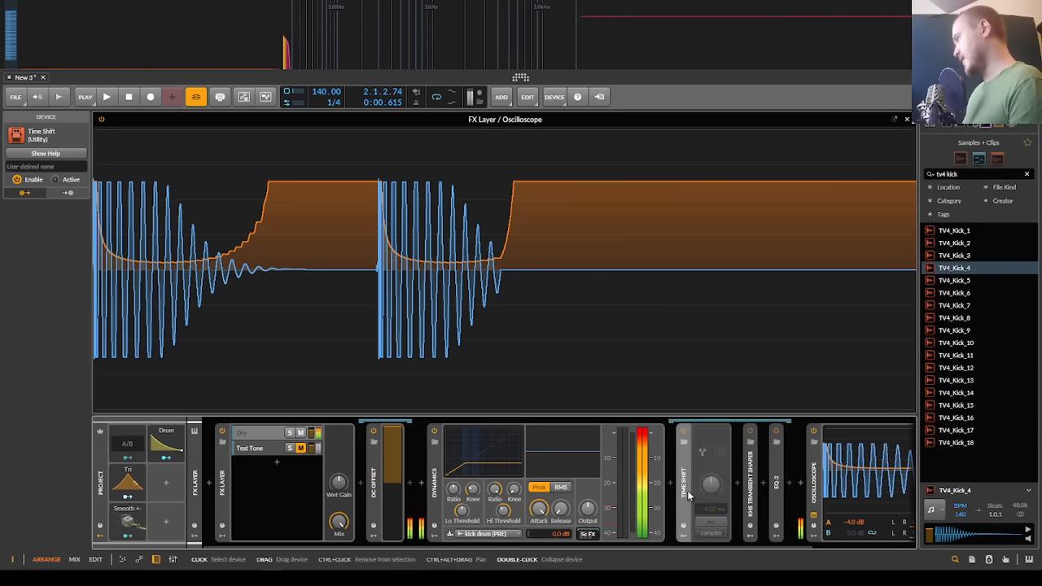
pyautogui.press('space')
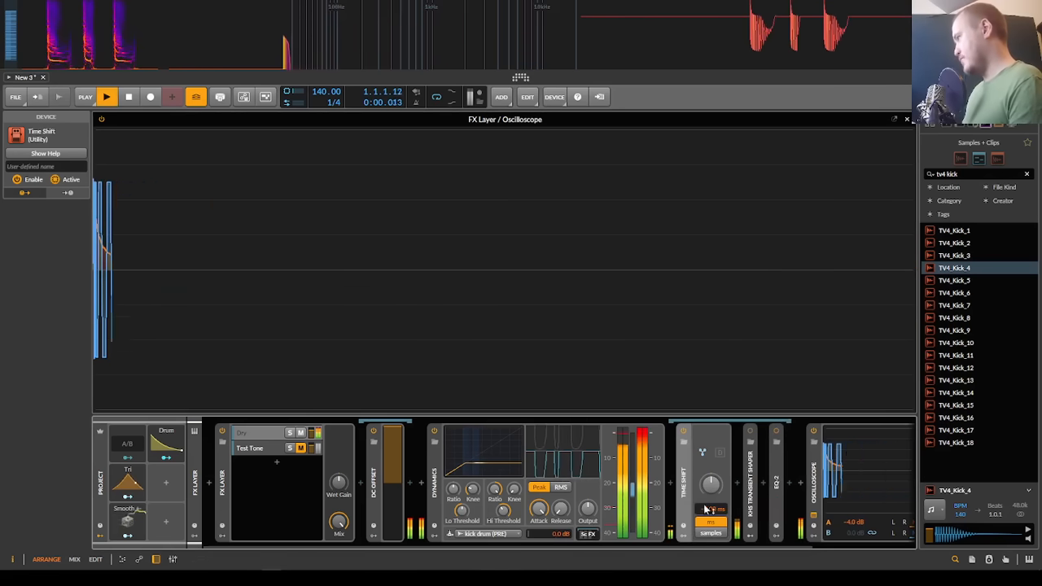
pyautogui.moveTo(707, 509); pyautogui.dragTo(706, 529)
pyautogui.press('space')
# Step: Replace the Dynamics device with kHs Compactor between DC Offset and the Oscilloscope
pyautogui.click(435, 482)
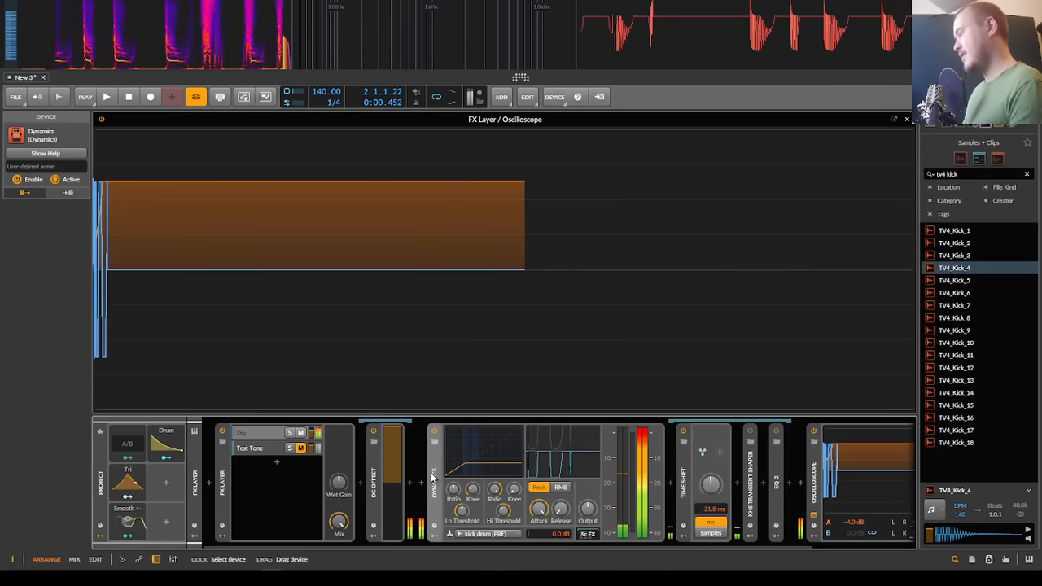
pyautogui.press('Delete')
pyautogui.press('space')
pyautogui.press('space')
pyautogui.click(420, 483)
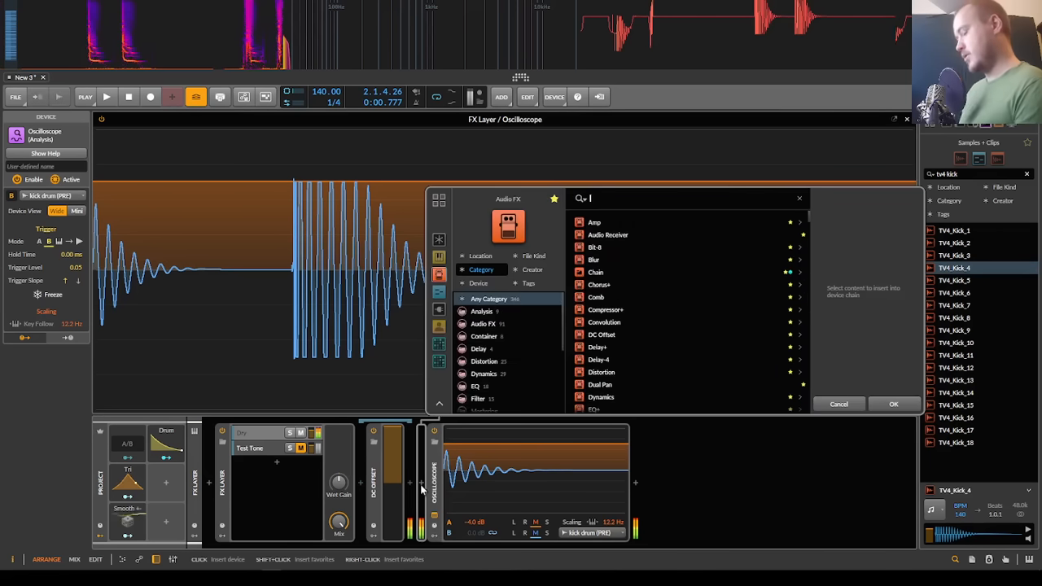
pyautogui.write('khs comp')
pyautogui.press('Down')
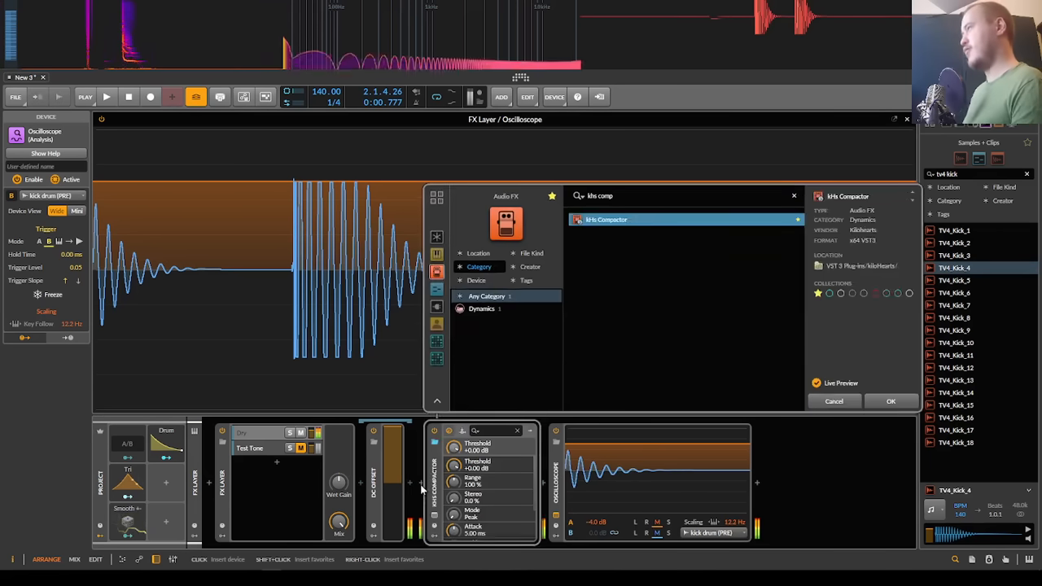
pyautogui.press('Return')
# Step: Set the Compactor's sidechain to INPUT 3+4 and route kick drum (PRE) into its sidechain input
pyautogui.click(519, 379)
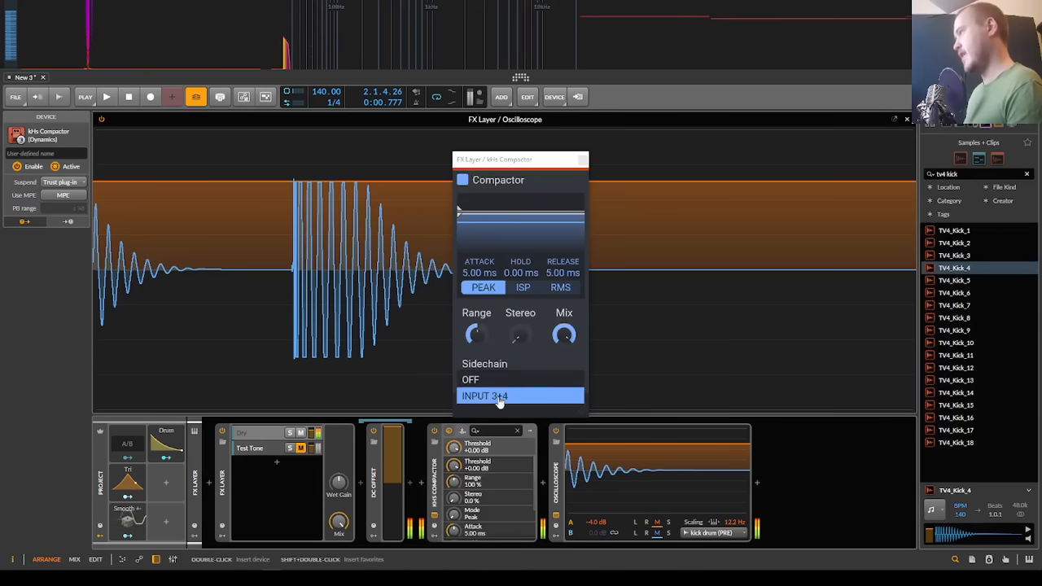
pyautogui.click(519, 396)
pyautogui.click(463, 430)
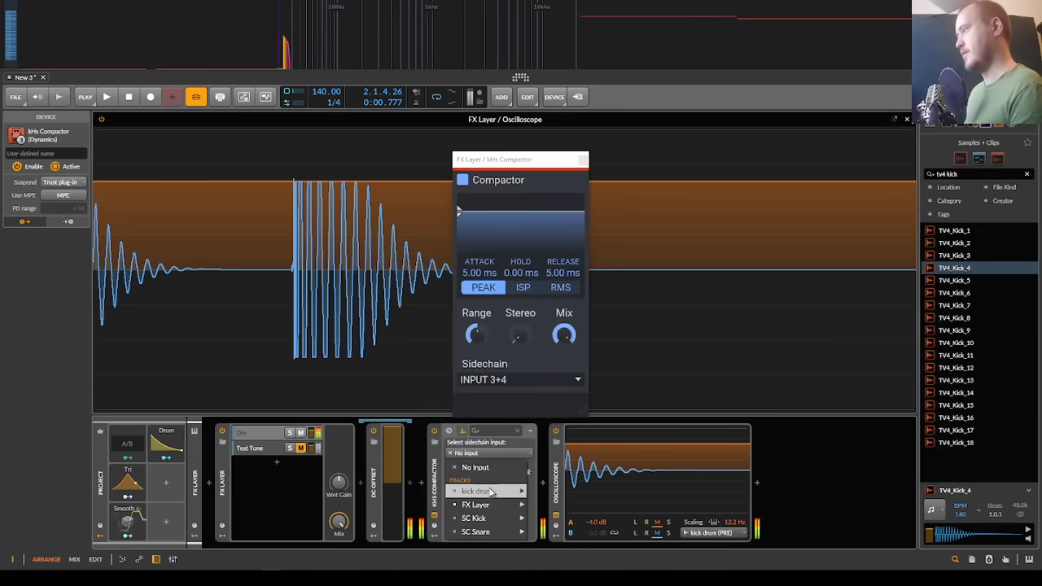
pyautogui.moveTo(491, 492)
pyautogui.click(559, 495)
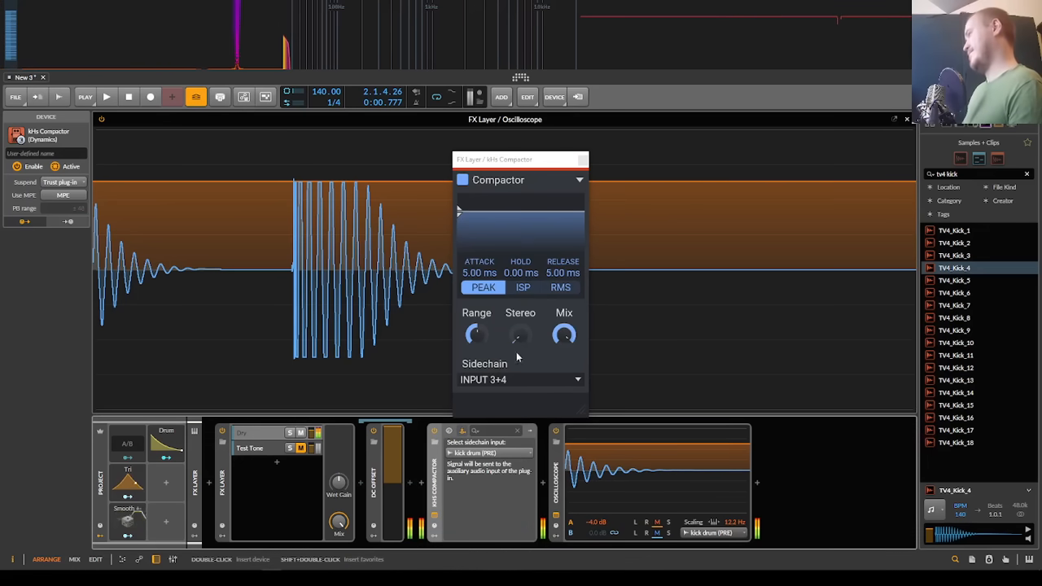
# Step: Play the kicks through the Compactor, raise its attack to 6.50 ms and replay them
pyautogui.click(486, 333)
pyautogui.press('space')
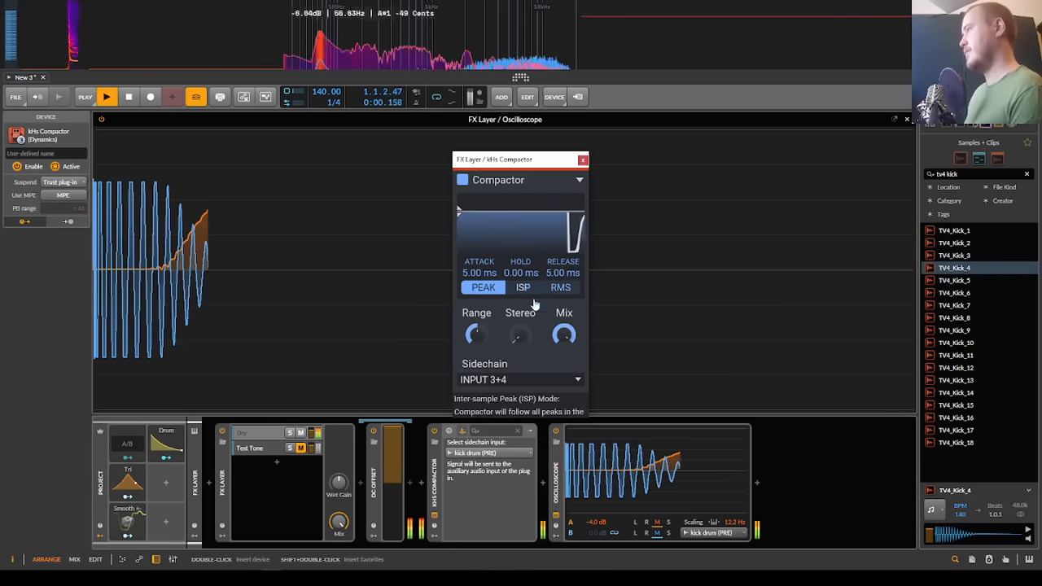
pyautogui.press('space')
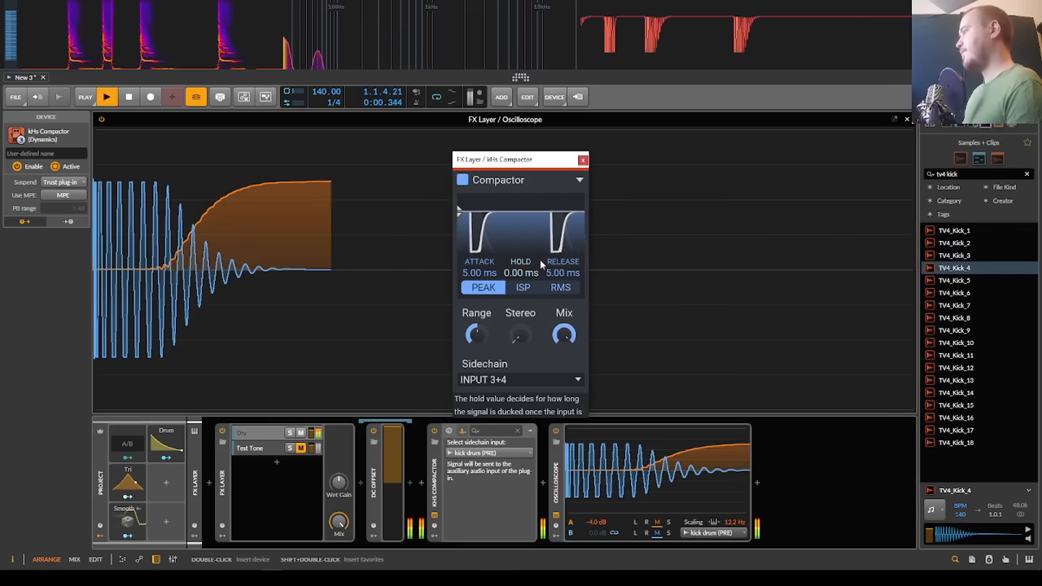
pyautogui.moveTo(480, 273); pyautogui.dragTo(481, 266)
pyautogui.press('space')
# Step: Set the Compactor's hold to 10.0 ms and release to 3.78 ms, replaying the kicks to compare the ducking curve
pyautogui.press('space')
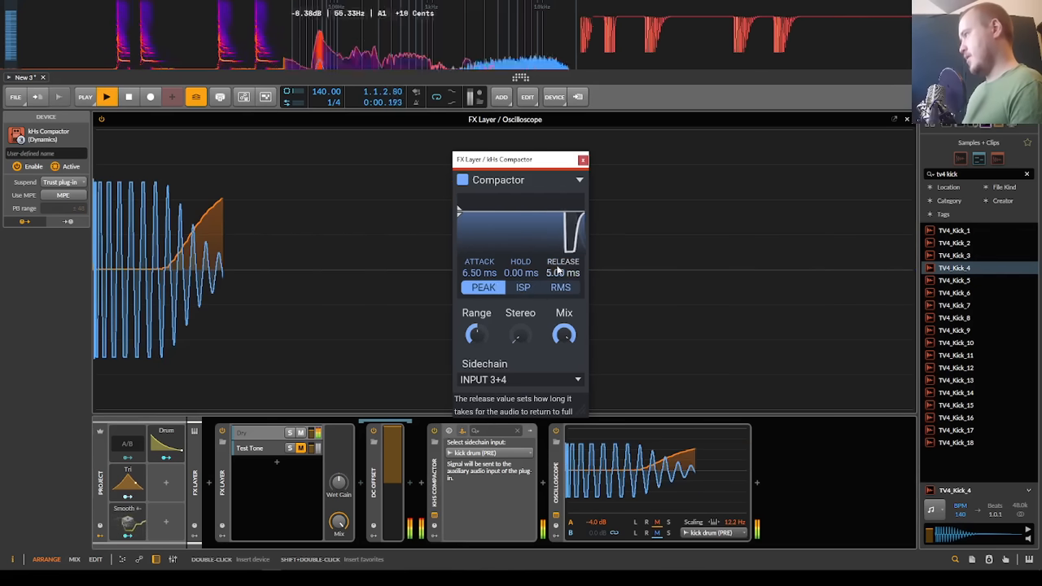
pyautogui.moveTo(559, 273); pyautogui.dragTo(518, 241)
pyautogui.press('space')
pyautogui.press('space')
pyautogui.press('space')
pyautogui.press('space')
pyautogui.press('space')
pyautogui.press('space')
pyautogui.press('space')
pyautogui.press('space')
pyautogui.press('space')
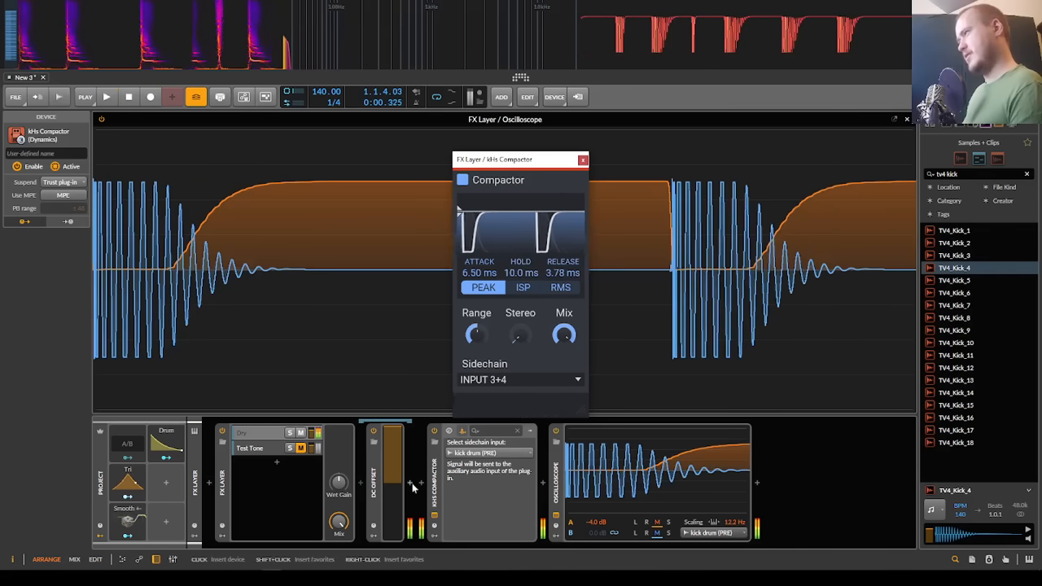
pyautogui.press('space')
pyautogui.press('space')
# Step: Close the Oscilloscope's expanded view and set the Compactor's attack, hold and release to 0.00 ms
pyautogui.click(342, 406)
pyautogui.press('Escape')
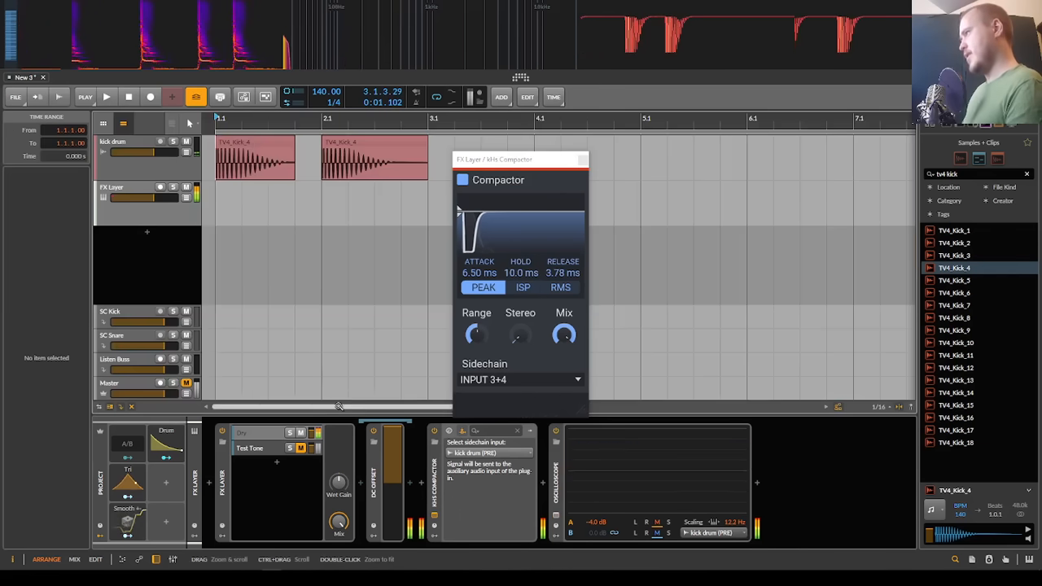
pyautogui.moveTo(479, 273); pyautogui.dragTo(517, 273)
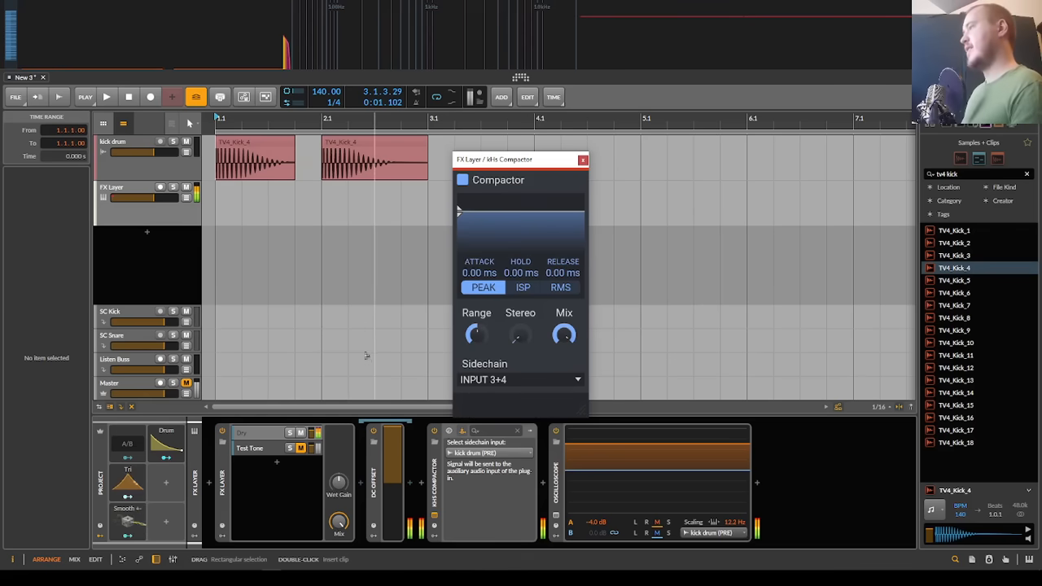
# Step: Mute the Dry layer, unmute the Test Tone layer and the Master track, and play the kicks to hear the ducking
pyautogui.click(301, 448)
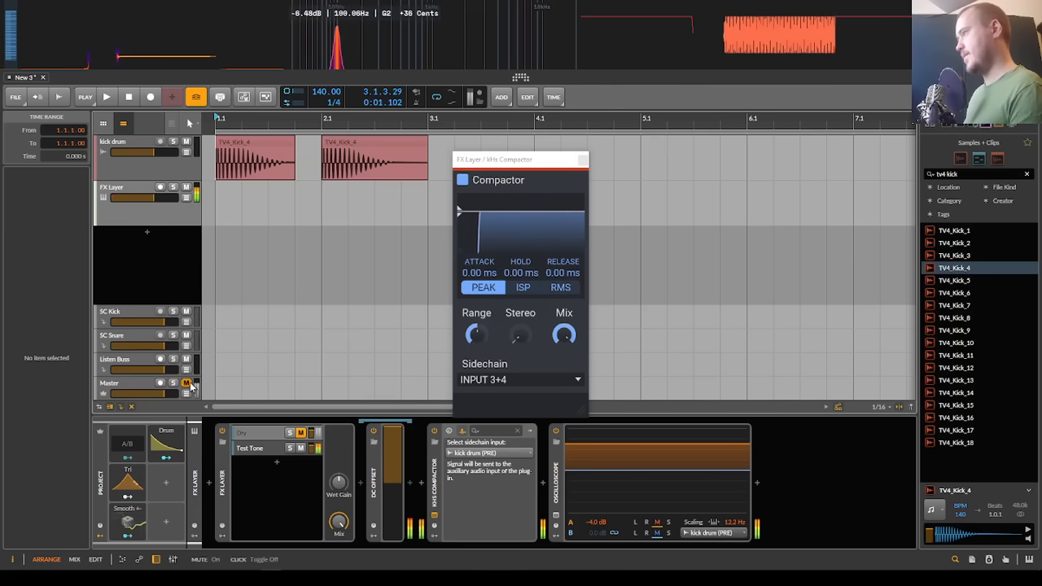
pyautogui.press('space')
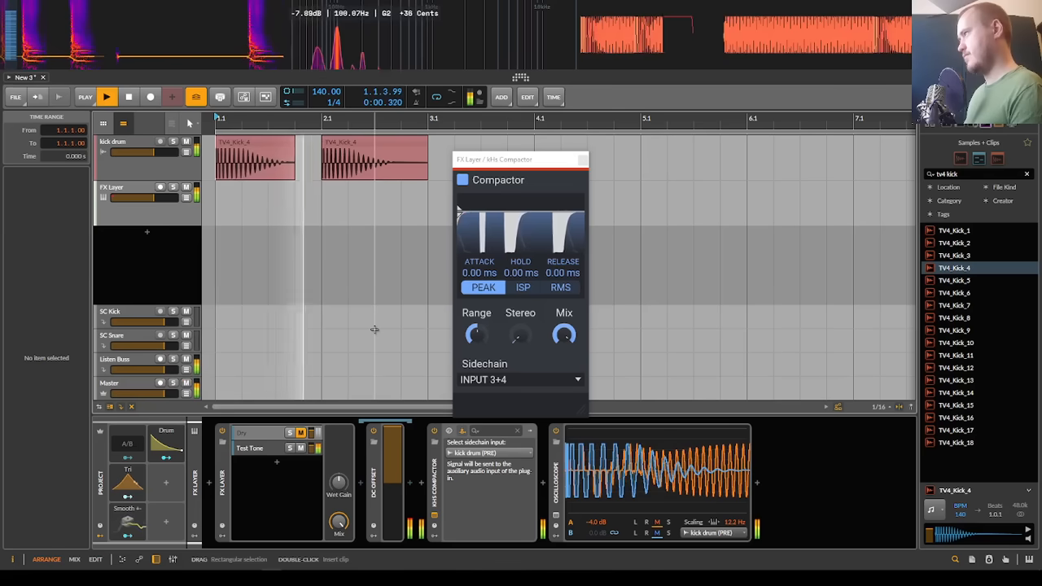
pyautogui.press('space')
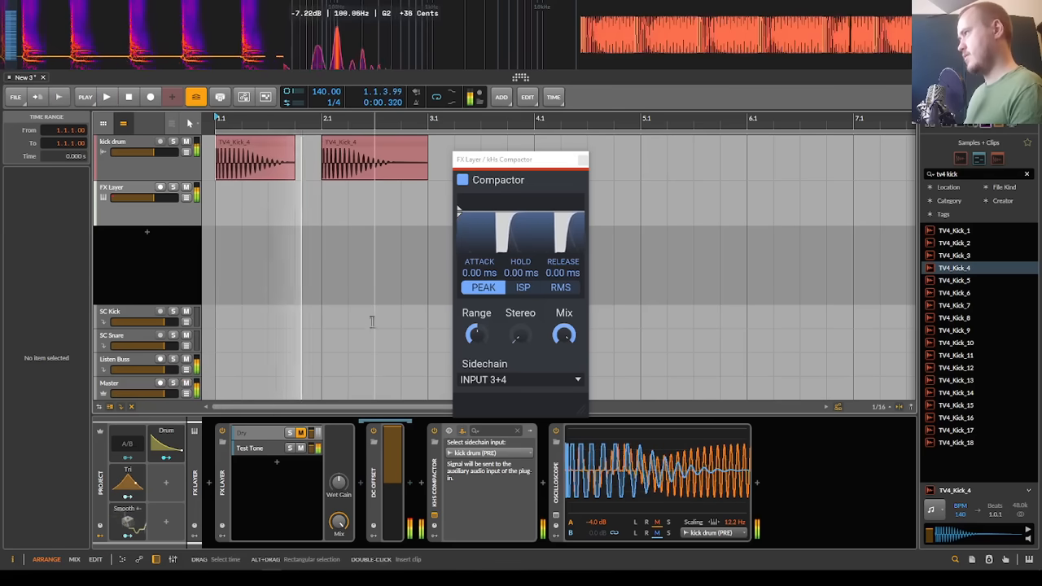
# Step: Set the Compactor's release to 6.60 ms, hold to 9.16 ms and attack to 4.30 ms, then mute the Master track
pyautogui.moveTo(547, 275); pyautogui.dragTo(547, 246)
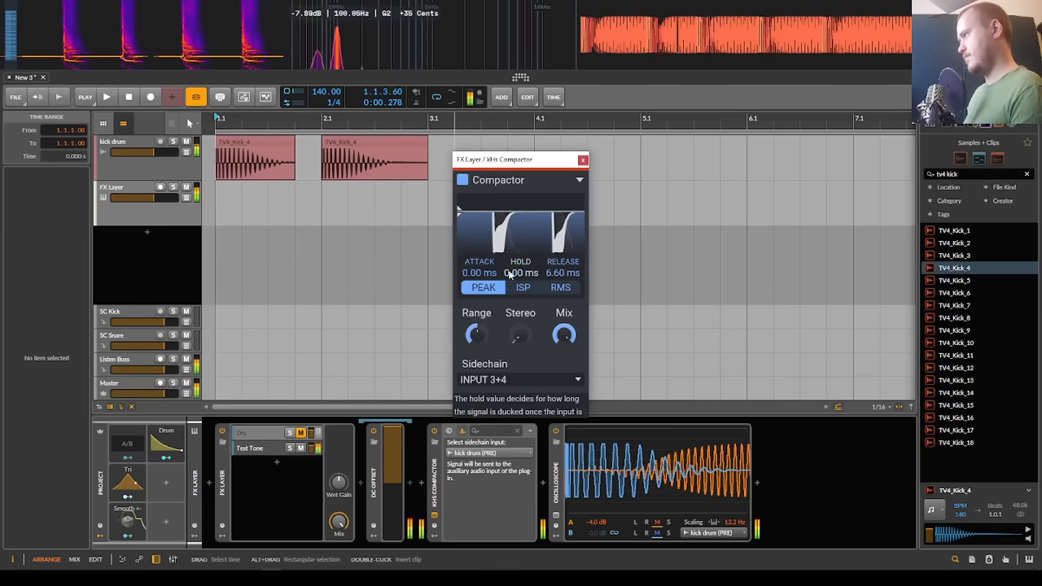
pyautogui.moveTo(509, 275); pyautogui.dragTo(478, 253)
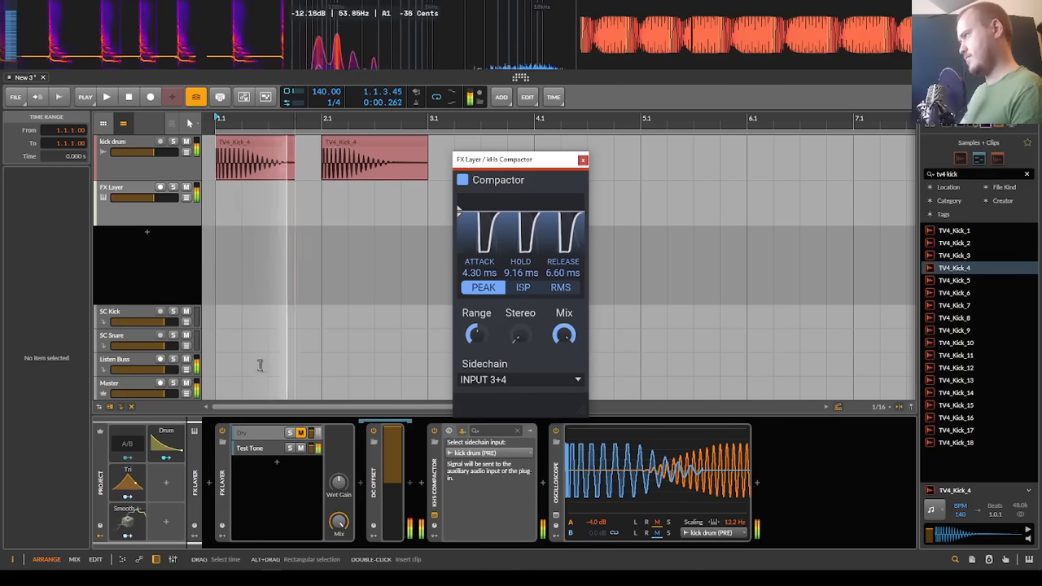
pyautogui.click(186, 383)
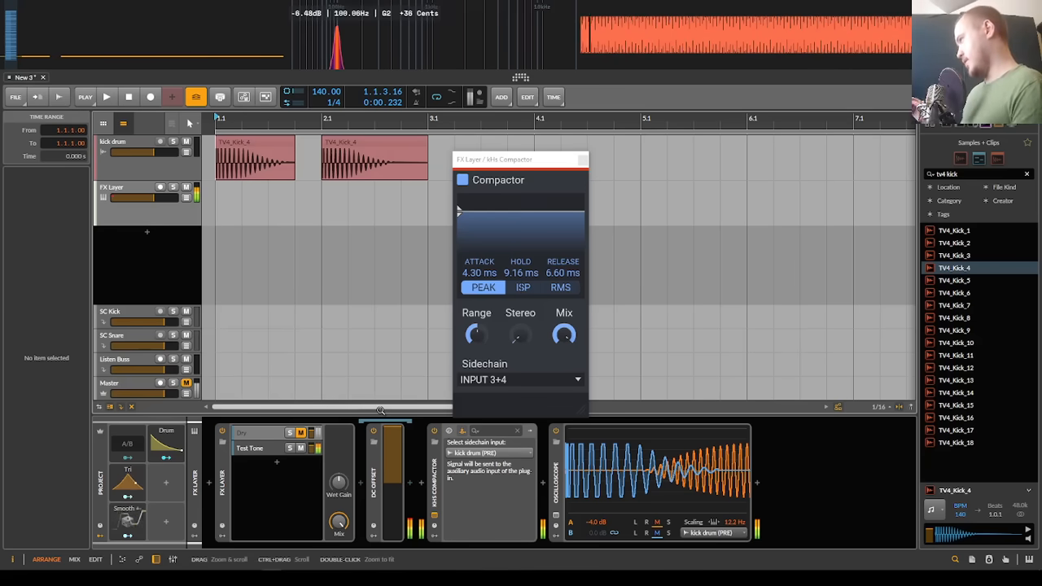
# Step: Try the Compactor's Stereo amount at 16%, then replay the kicks at 0% in the Oscilloscope's expanded view with the Compactor window moved aside
pyautogui.moveTo(520, 335); pyautogui.dragTo(520, 315)
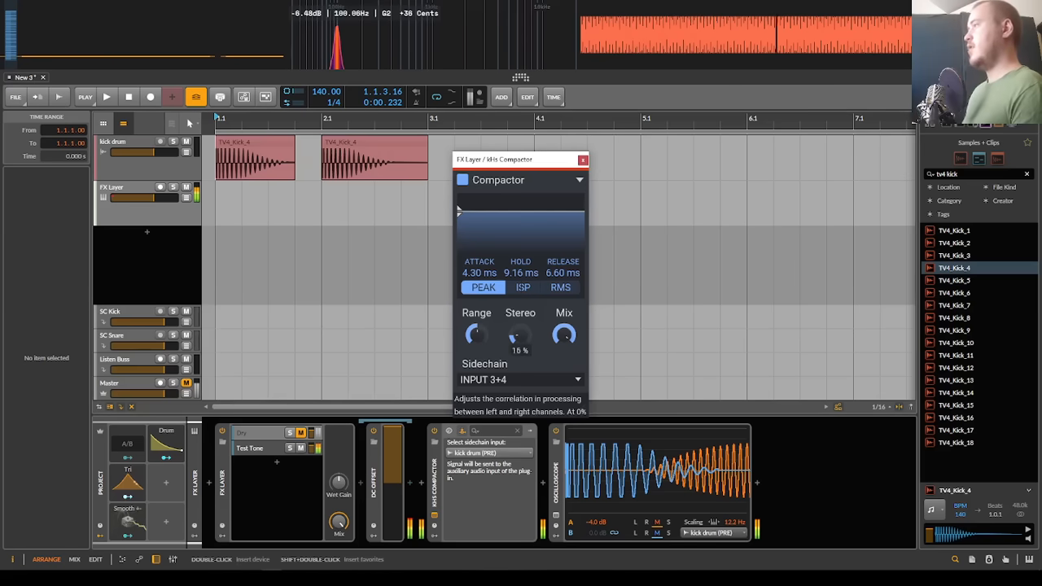
pyautogui.click(443, 483)
pyautogui.doubleClick(651, 450)
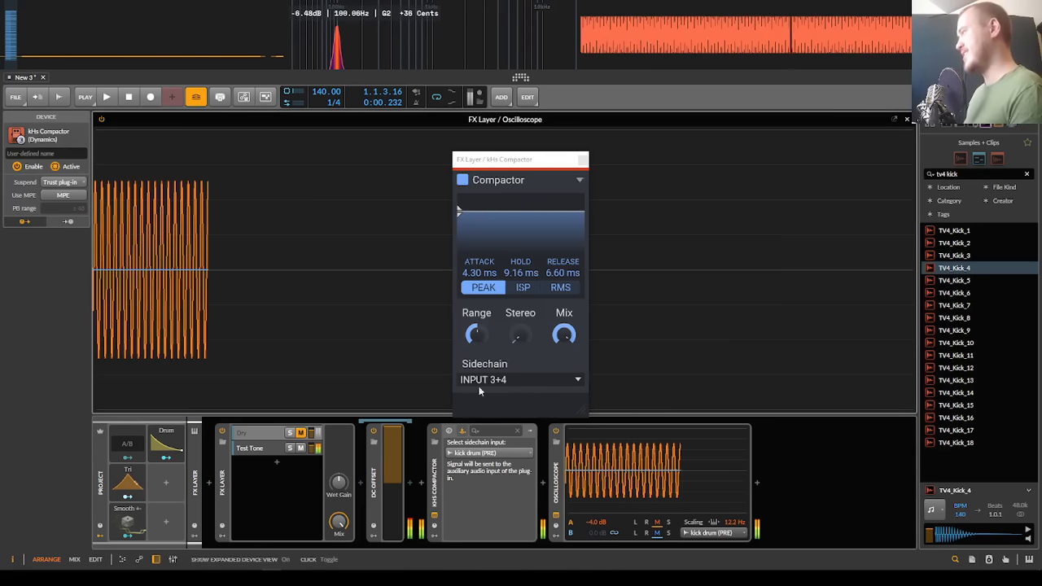
pyautogui.press('space')
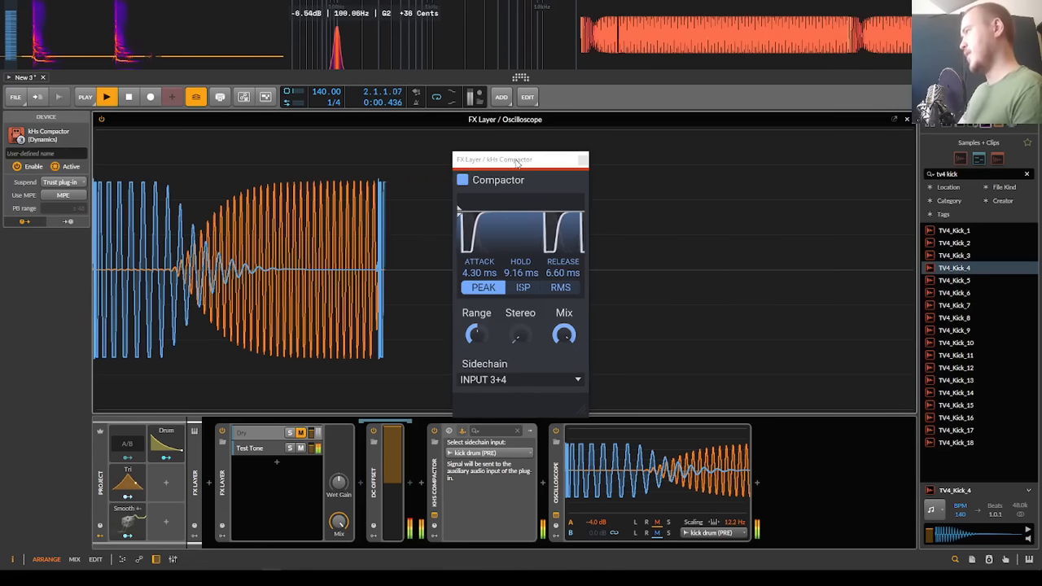
pyautogui.moveTo(521, 160); pyautogui.dragTo(660, 152)
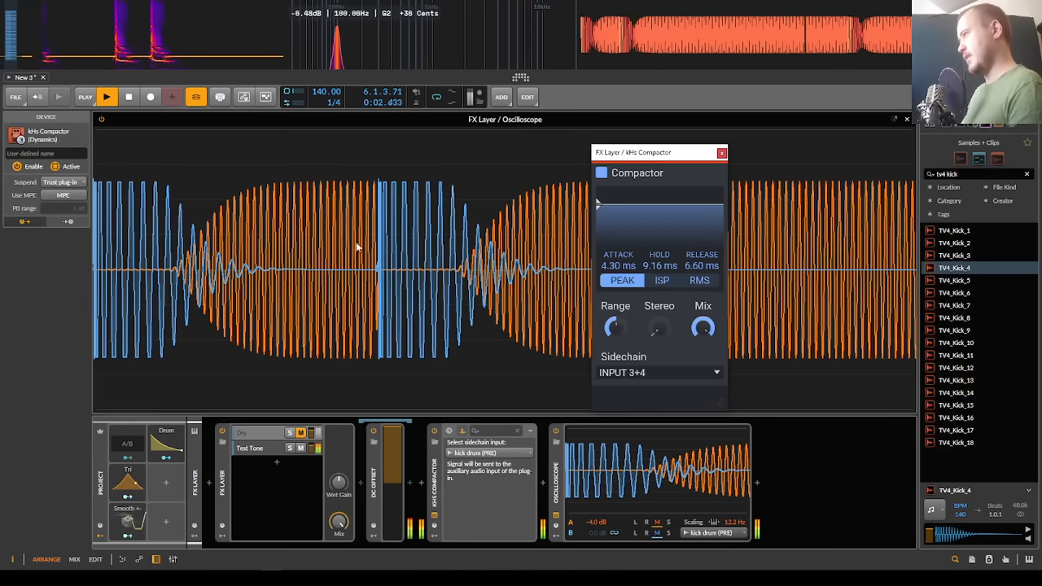
pyautogui.press('space')
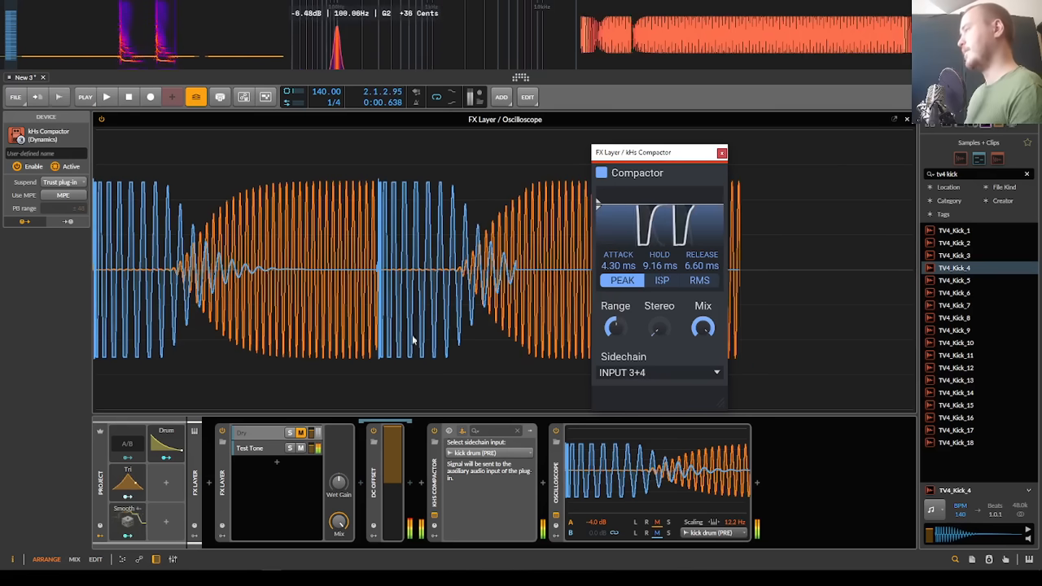
pyautogui.press('space')
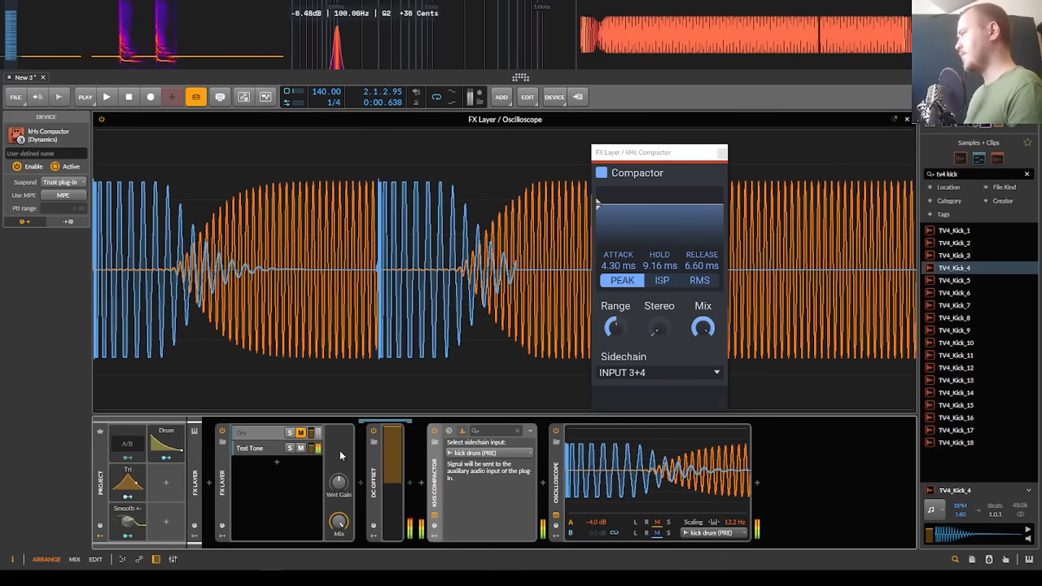
# Step: Close the Oscilloscope's expanded view, select the FX Layer device and show about 20 bars of the arrangement
pyautogui.click(227, 486)
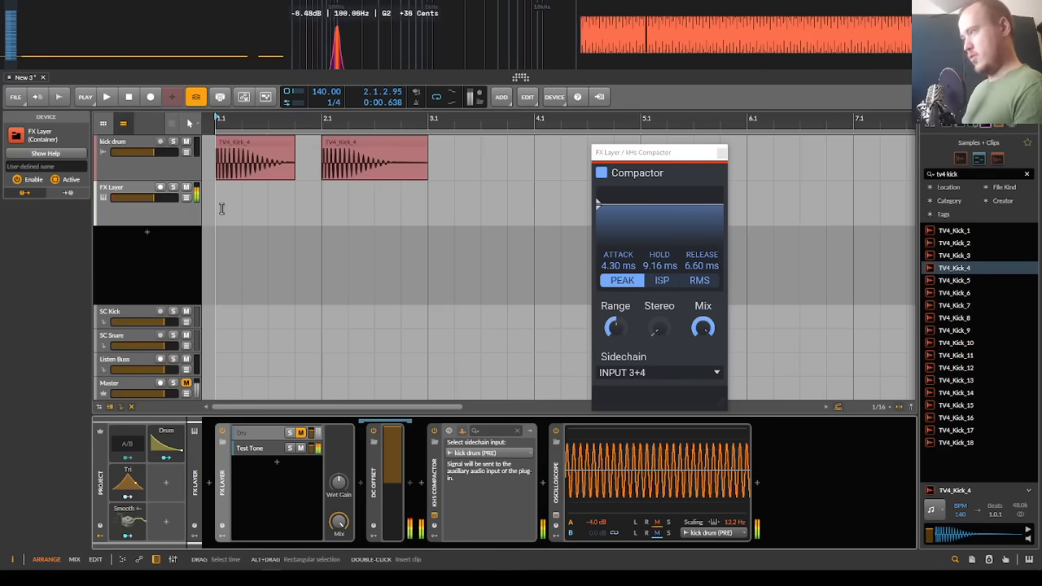
pyautogui.scroll(-2, 223, 208)
pyautogui.scroll(-2, 215, 229)
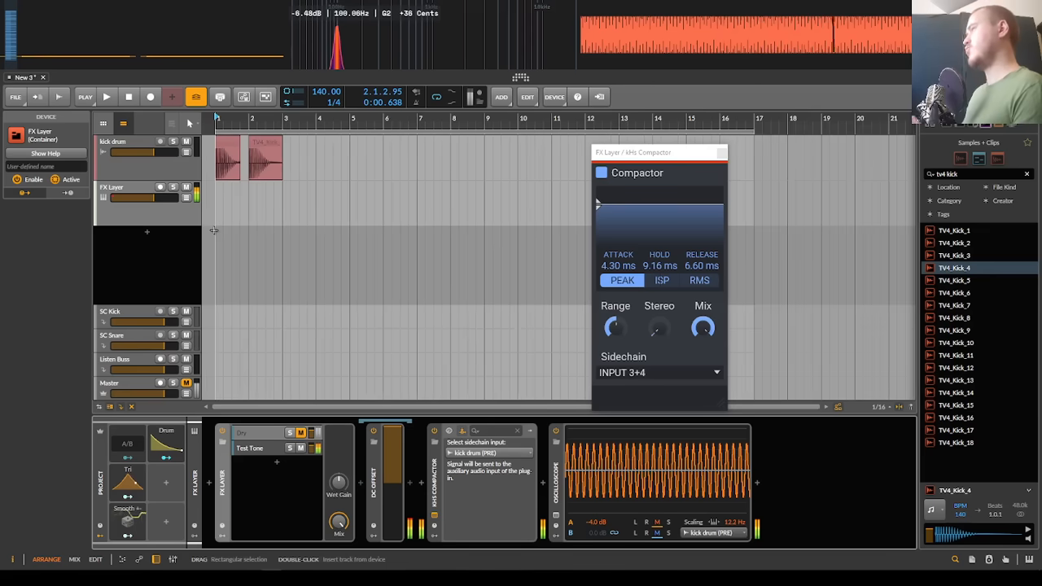